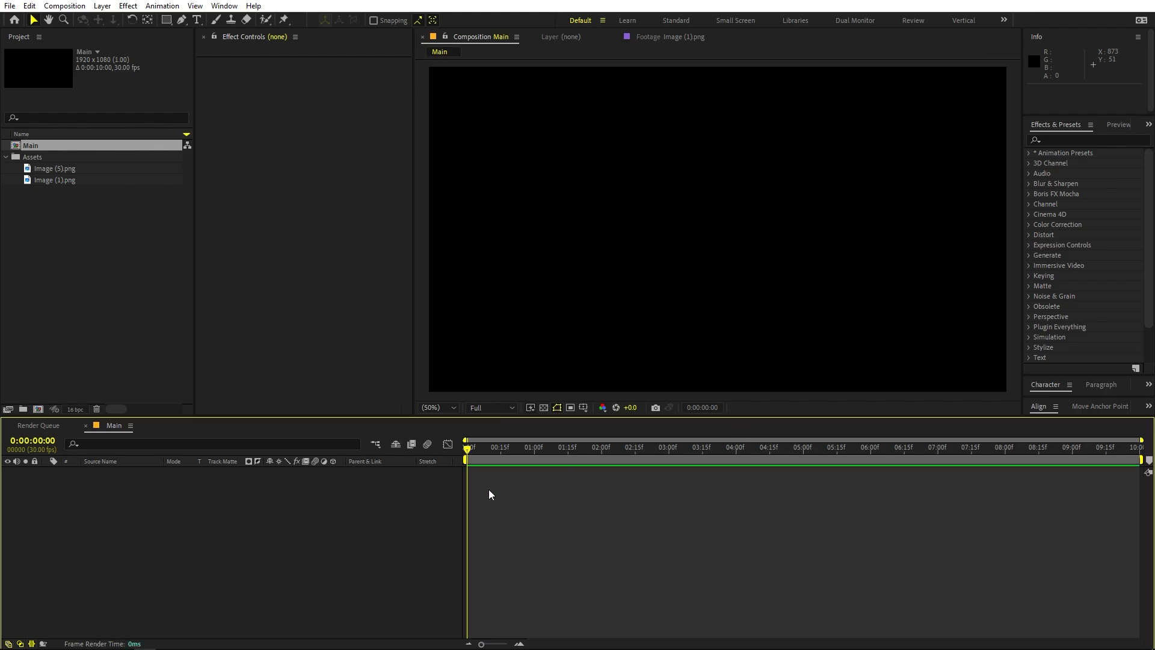
Create a full-composition solid layer in magenta, colour FF00FC
{"action": "right_click", "coordinate": [179, 564]}
{"action": "mouse_move", "coordinate": [283, 419]}
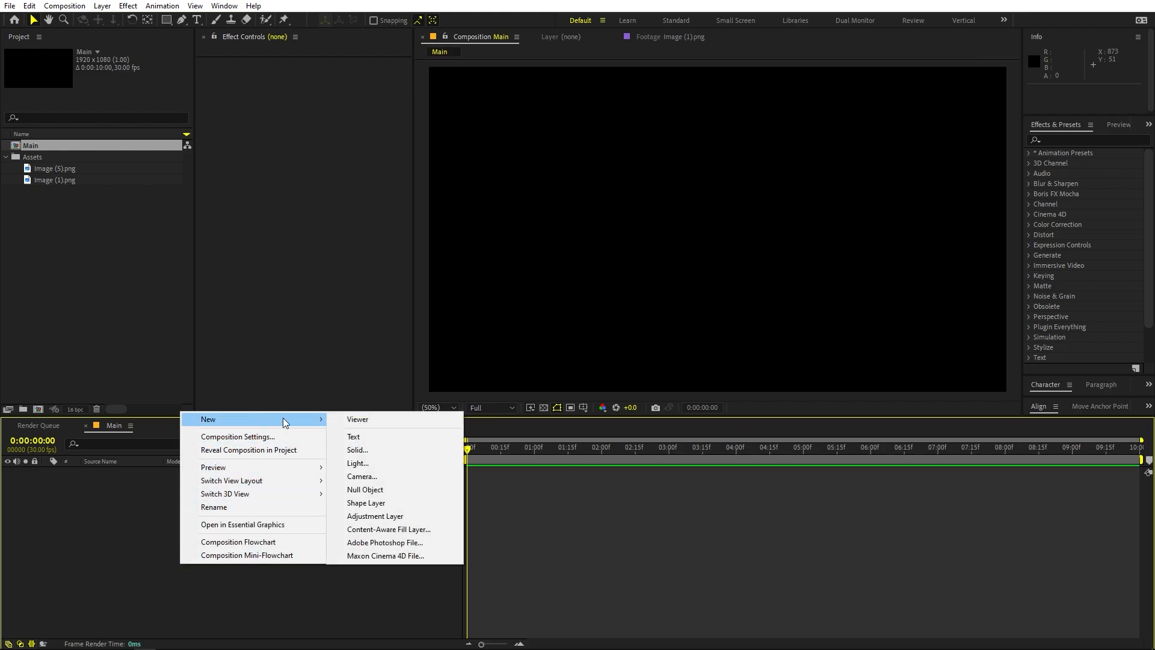
{"action": "left_click", "coordinate": [371, 448]}
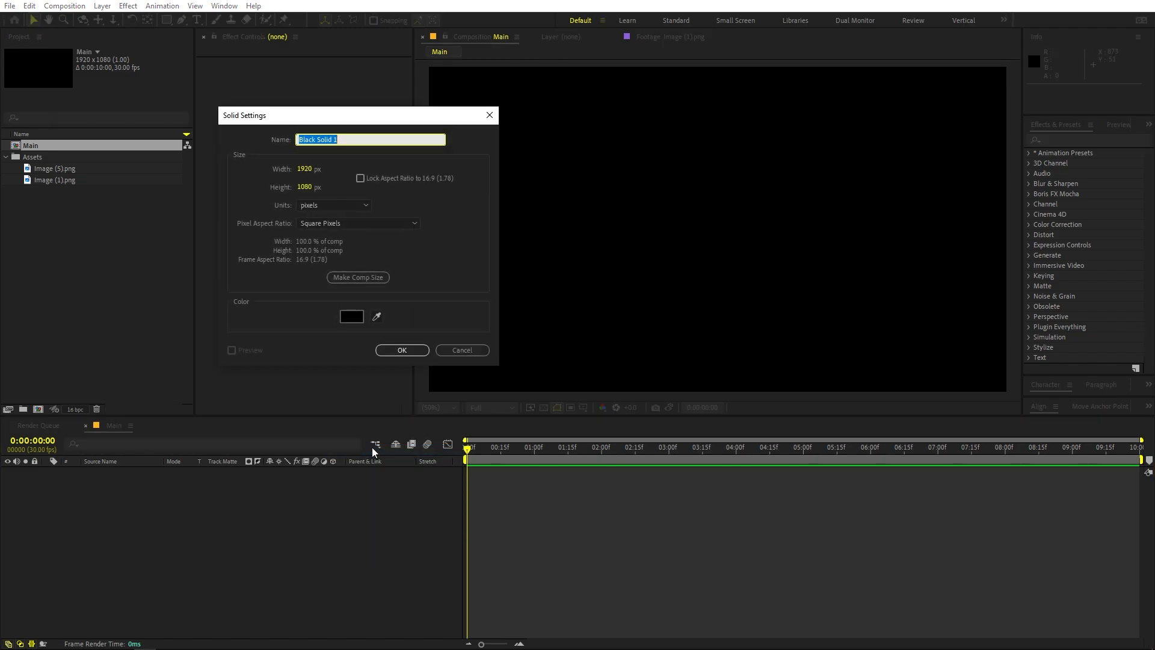
{"action": "left_click", "coordinate": [348, 319]}
{"action": "left_click", "coordinate": [269, 196]}
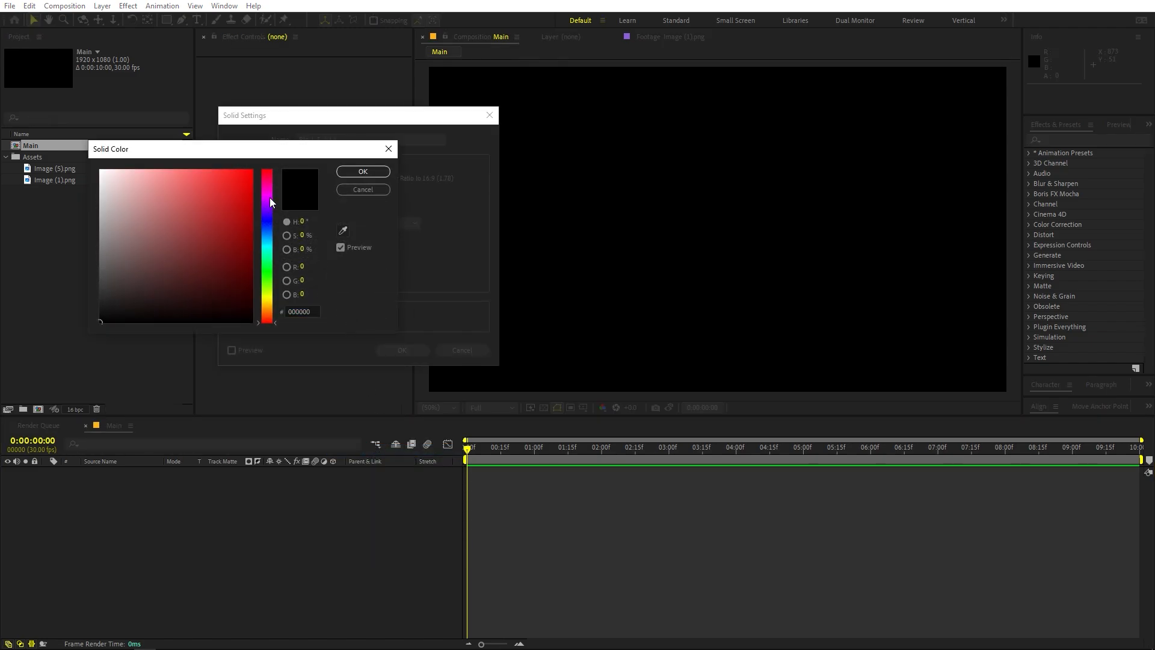
{"action": "left_click", "coordinate": [230, 178]}
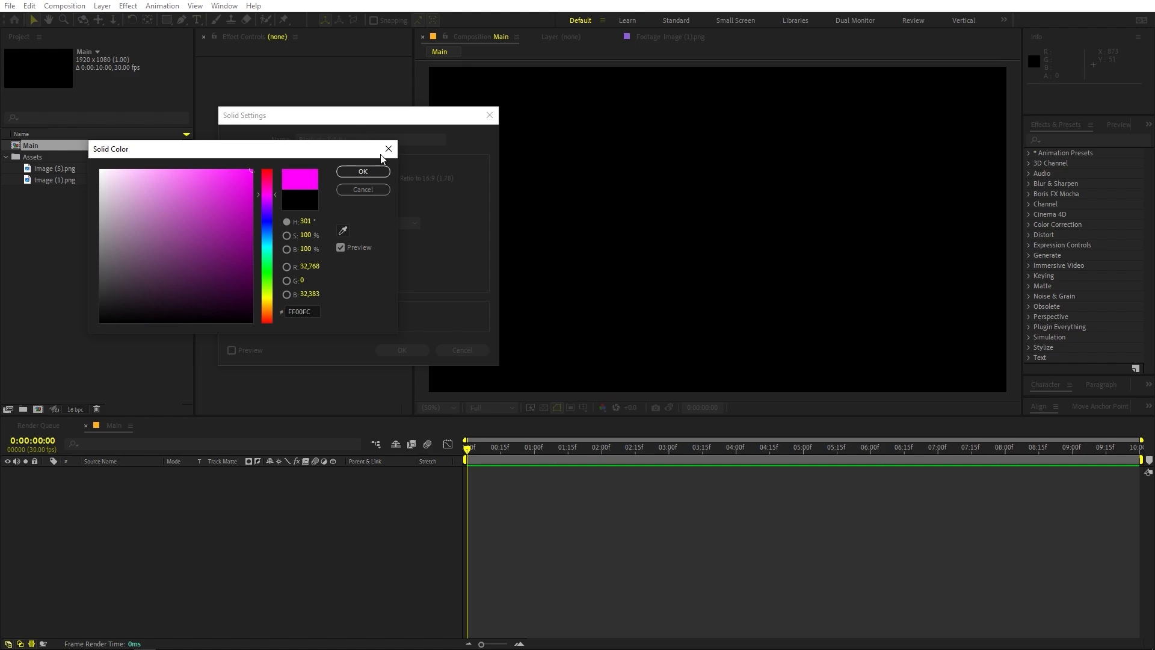
{"action": "left_click", "coordinate": [366, 172]}
{"action": "left_click", "coordinate": [401, 350]}
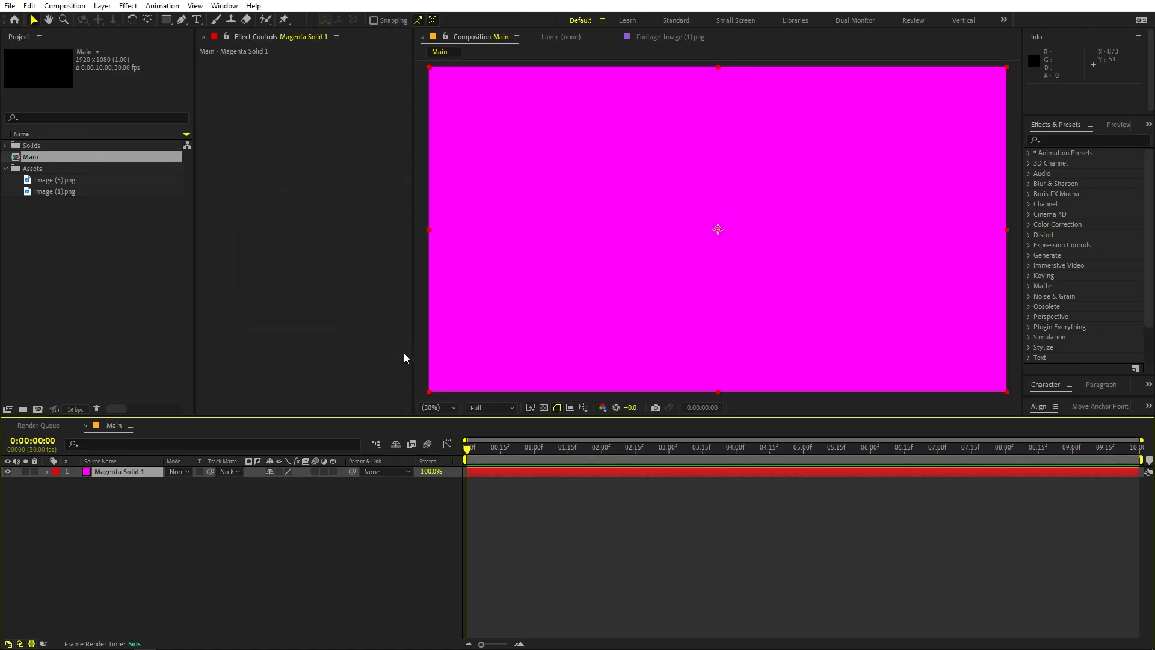
{"action": "right_click", "coordinate": [147, 560]}
{"action": "mouse_move", "coordinate": [195, 415]}
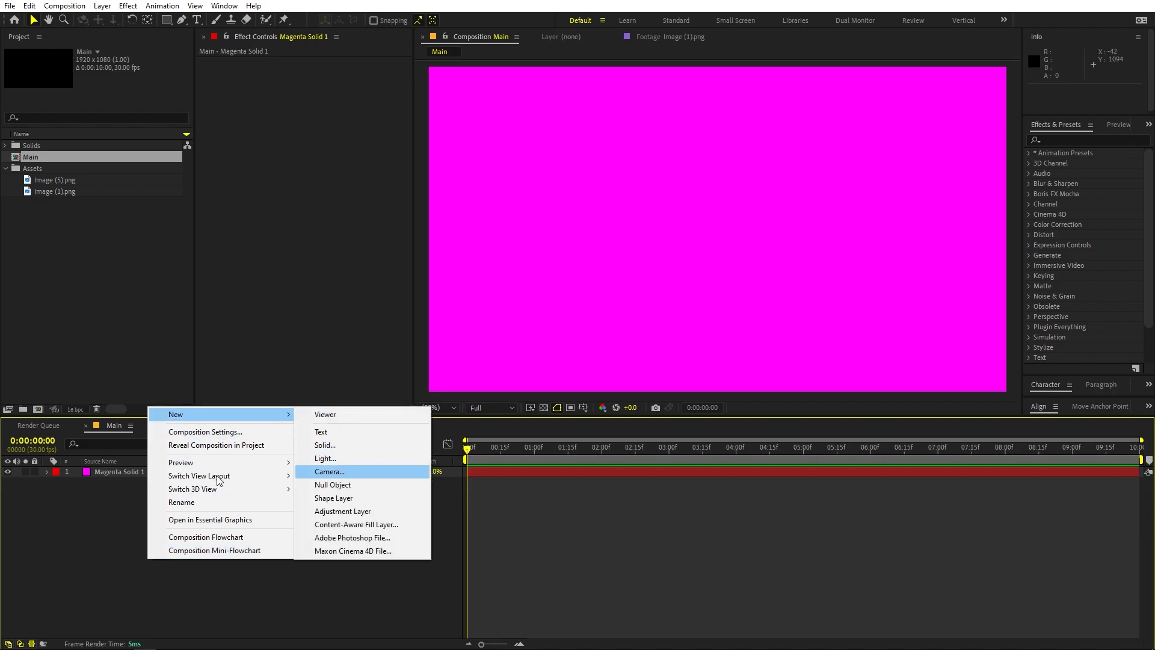
{"action": "key", "text": "Escape"}
Duplicate the magenta solid layer and apply the Fill effect to the upper copy
{"action": "left_click", "coordinate": [98, 471]}
{"action": "key", "text": "ctrl+d"}
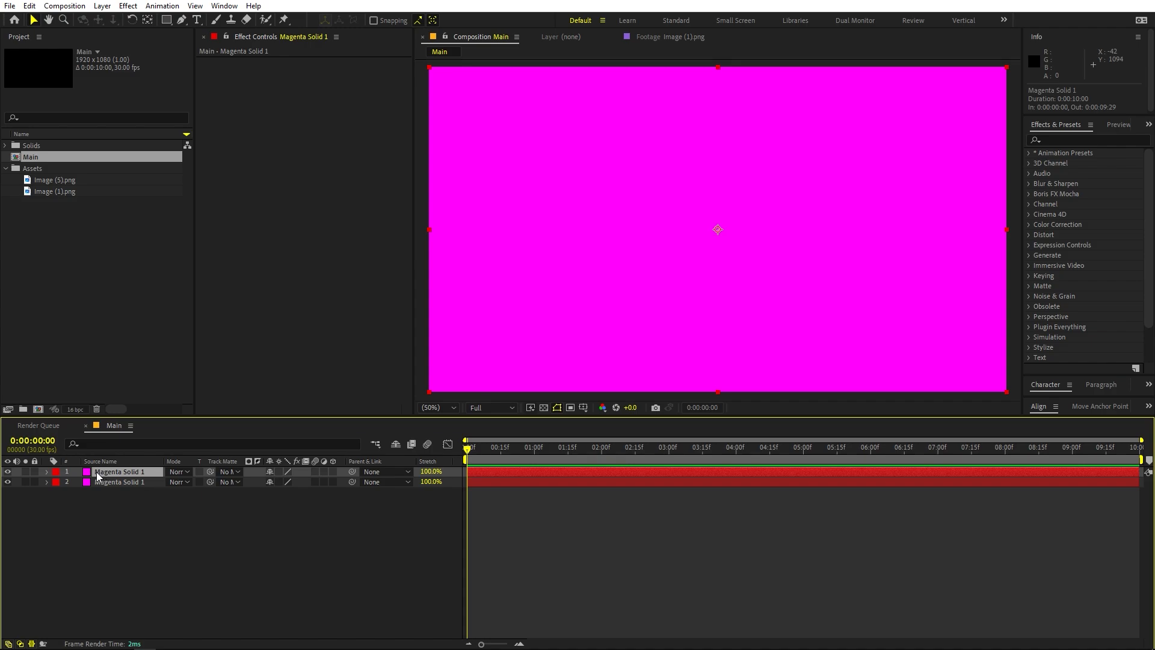
{"action": "left_click", "coordinate": [1096, 139]}
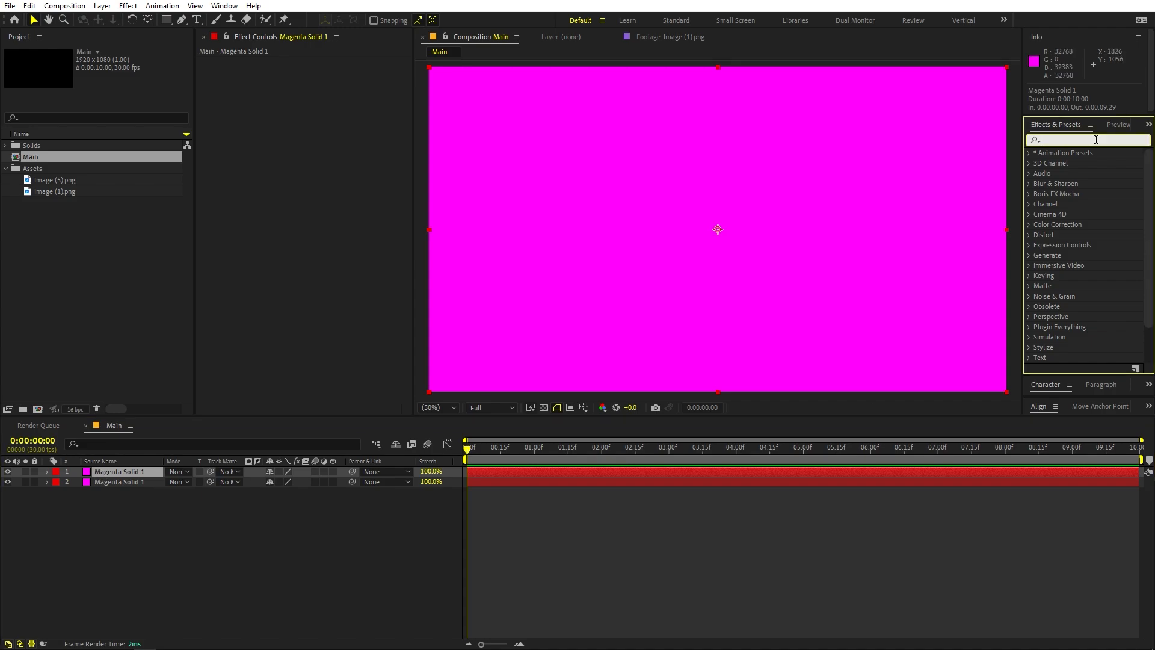
{"action": "type", "text": "fill"}
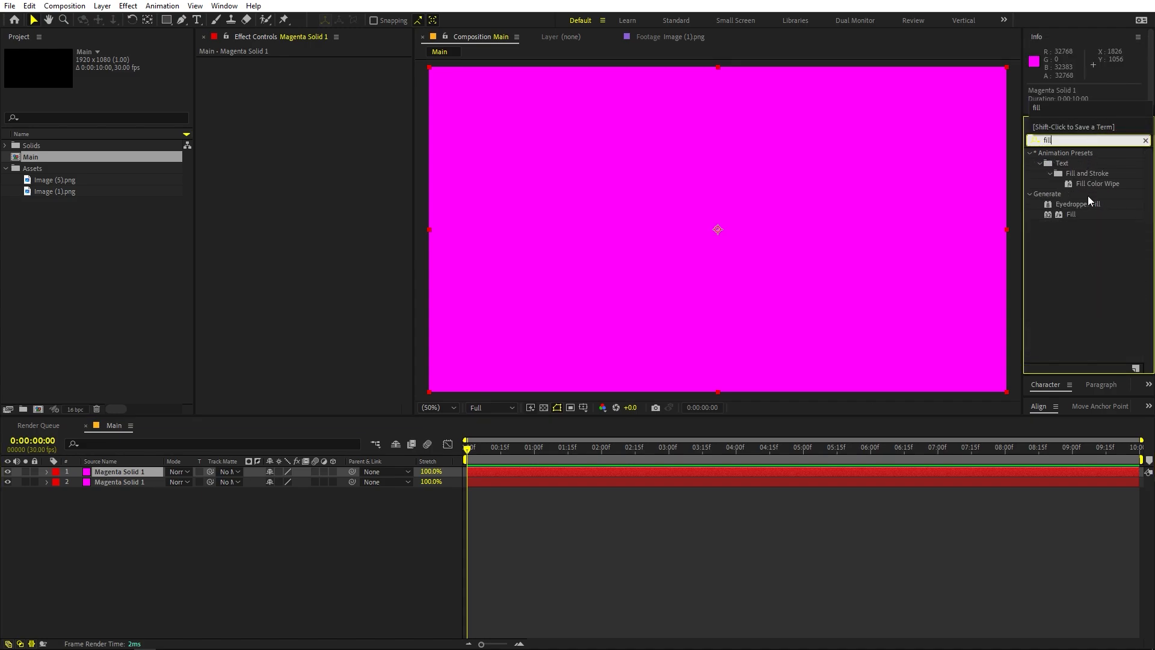
{"action": "left_click", "coordinate": [1086, 204]}
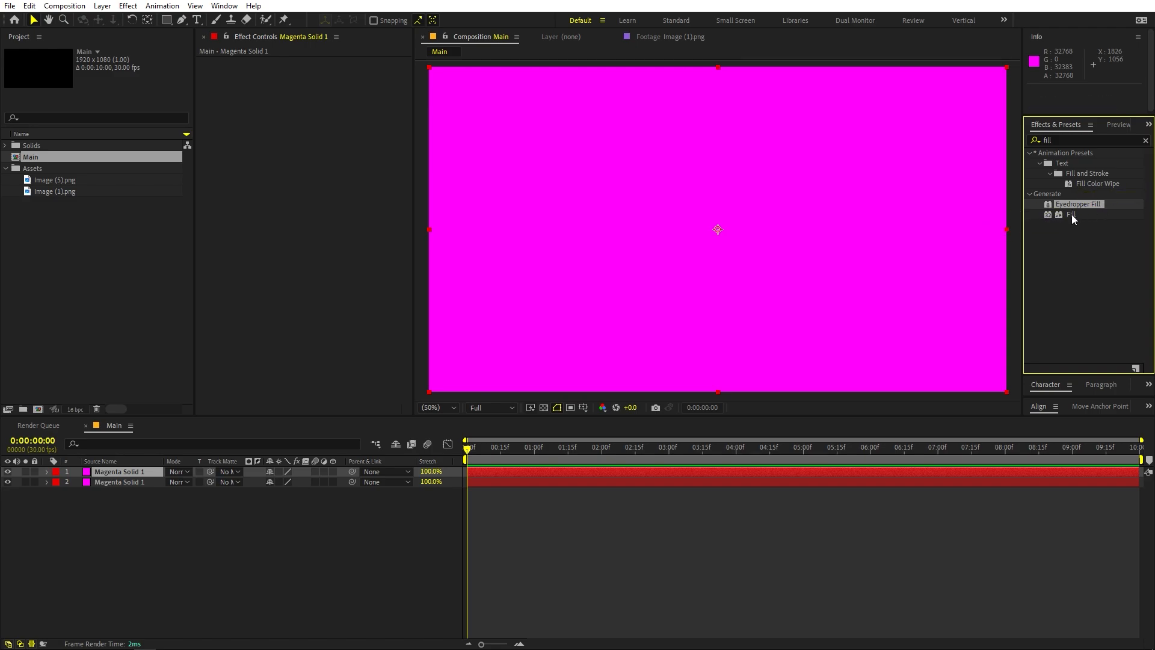
{"action": "left_click_drag", "start_coordinate": [1072, 218], "coordinate": [121, 473]}
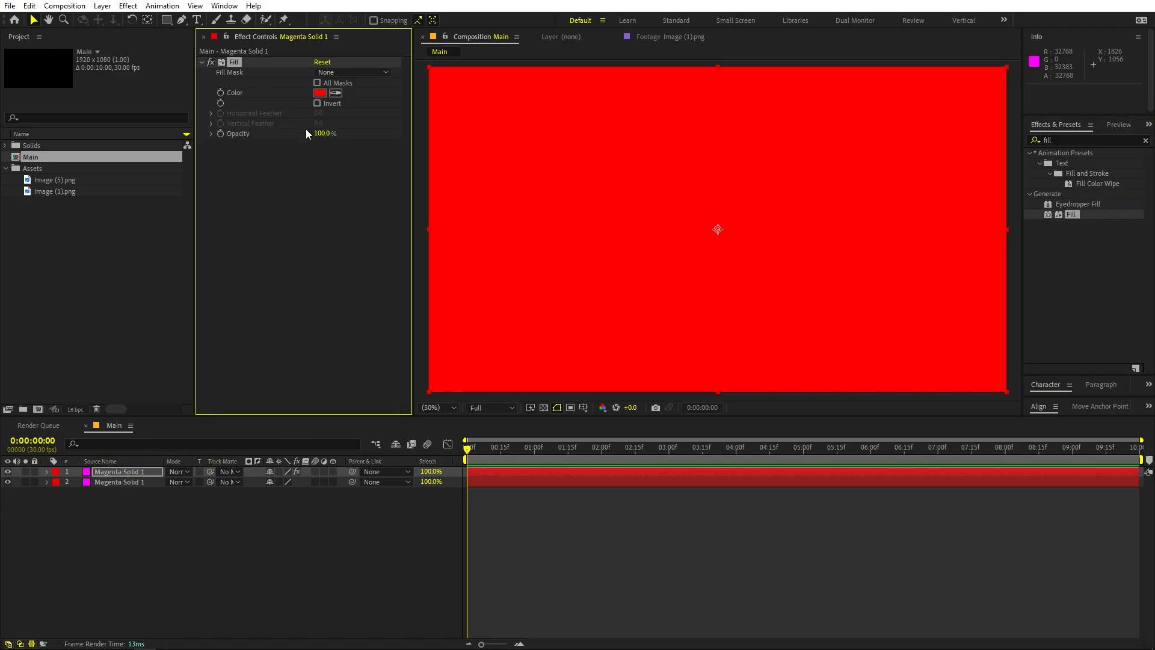
Set the upper solid's Fill colour to dark blue, 100087
{"action": "left_click", "coordinate": [319, 93]}
{"action": "left_click", "coordinate": [266, 224]}
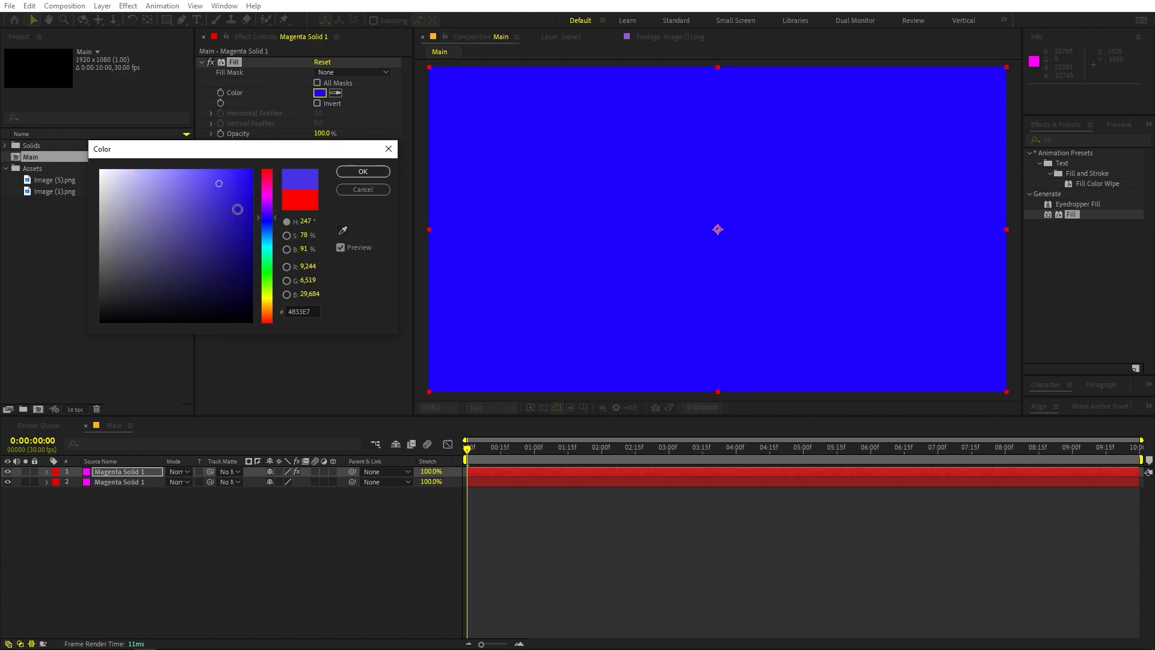
{"action": "left_click", "coordinate": [252, 242]}
{"action": "left_click", "coordinate": [367, 173]}
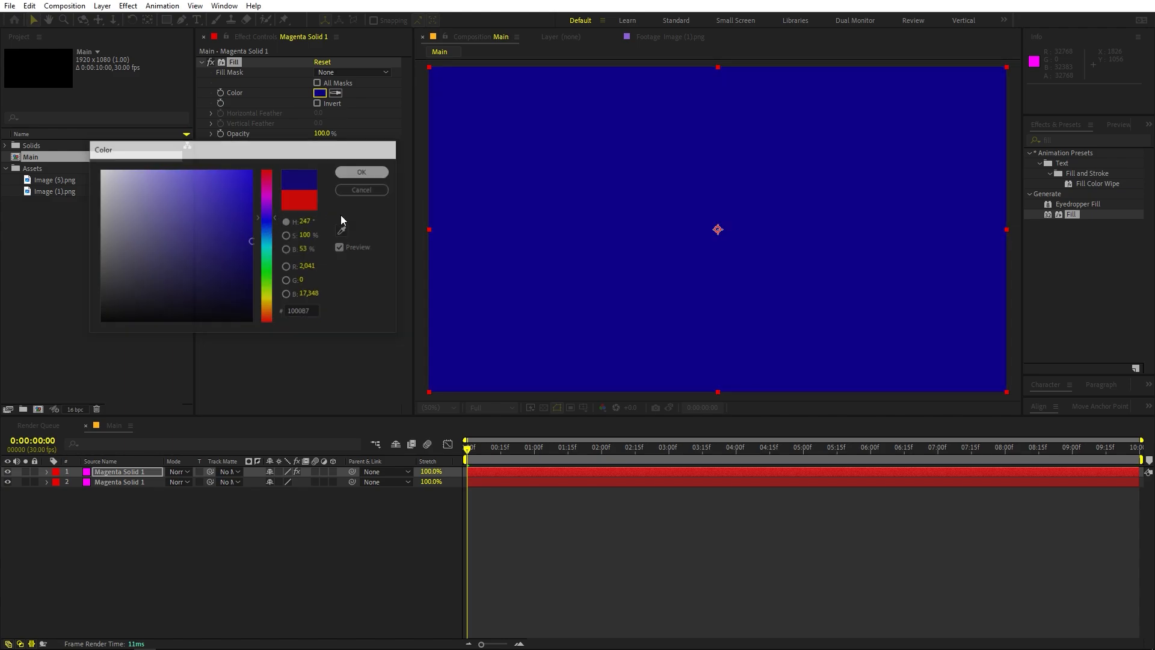
Scale the dark blue solid to 82% horizontally and 75% vertically so the lower solid frames it
{"action": "left_click", "coordinate": [141, 548]}
{"action": "left_click", "coordinate": [133, 474]}
{"action": "key", "text": "s"}
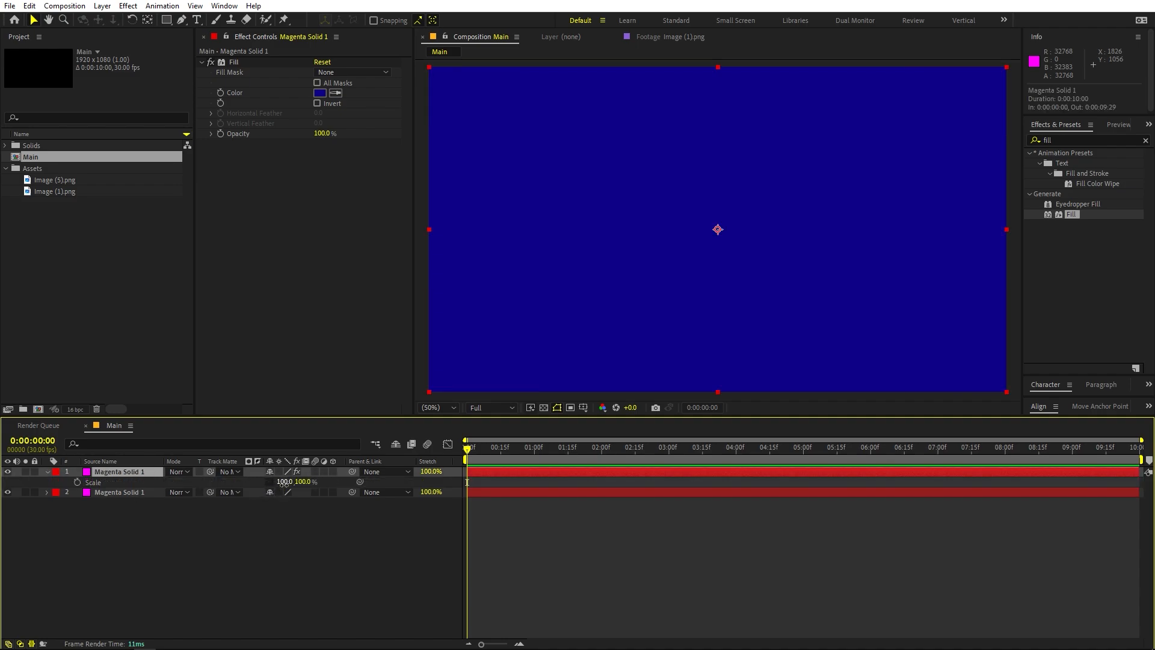
{"action": "left_click_drag", "start_coordinate": [275, 482], "coordinate": [170, 499]}
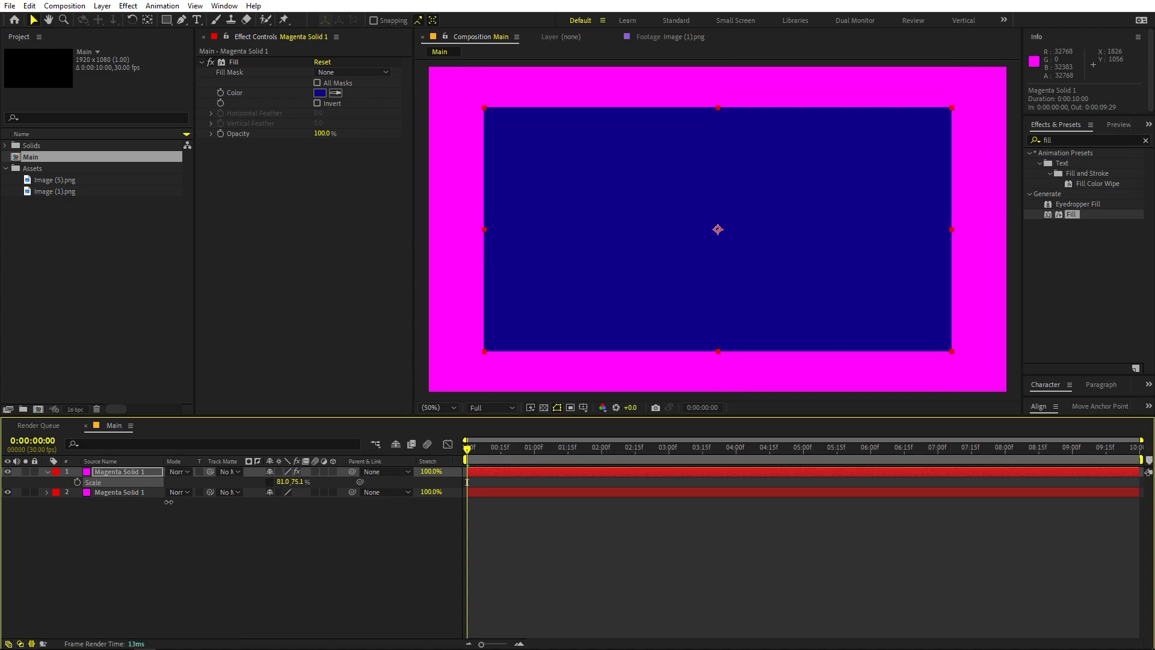
{"action": "mouse_move", "coordinate": [285, 482]}
{"action": "left_mouse_down"}
{"action": "mouse_move", "coordinate": [300, 487]}
{"action": "mouse_move", "coordinate": [291, 492]}
{"action": "left_mouse_up"}
{"action": "left_click", "coordinate": [287, 541]}
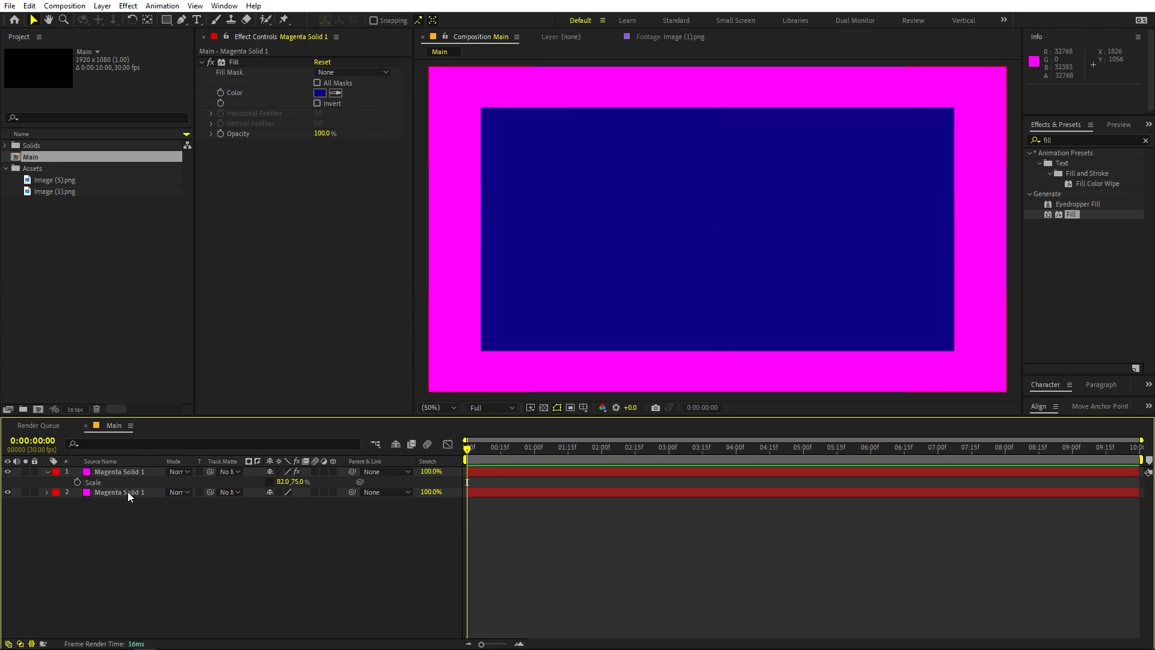
Copy the Fill effect from the blue solid onto the lower solid and set its colour to pink, FF00C0
{"action": "left_click", "coordinate": [234, 63]}
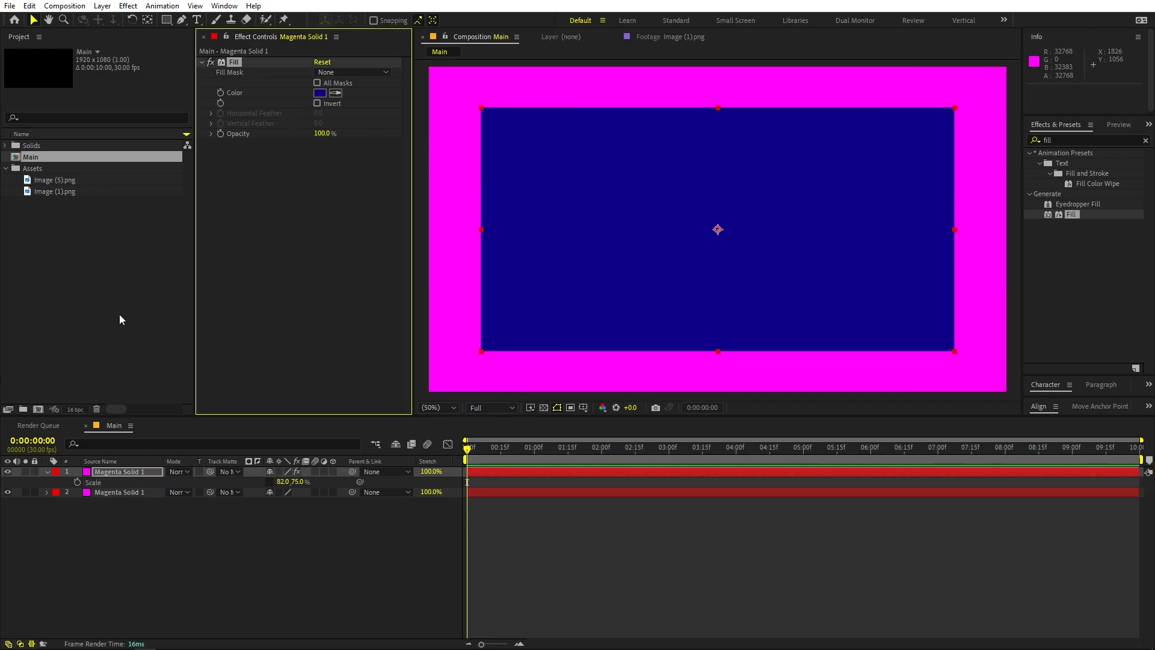
{"action": "left_click", "coordinate": [128, 493]}
{"action": "key", "text": "ctrl+v"}
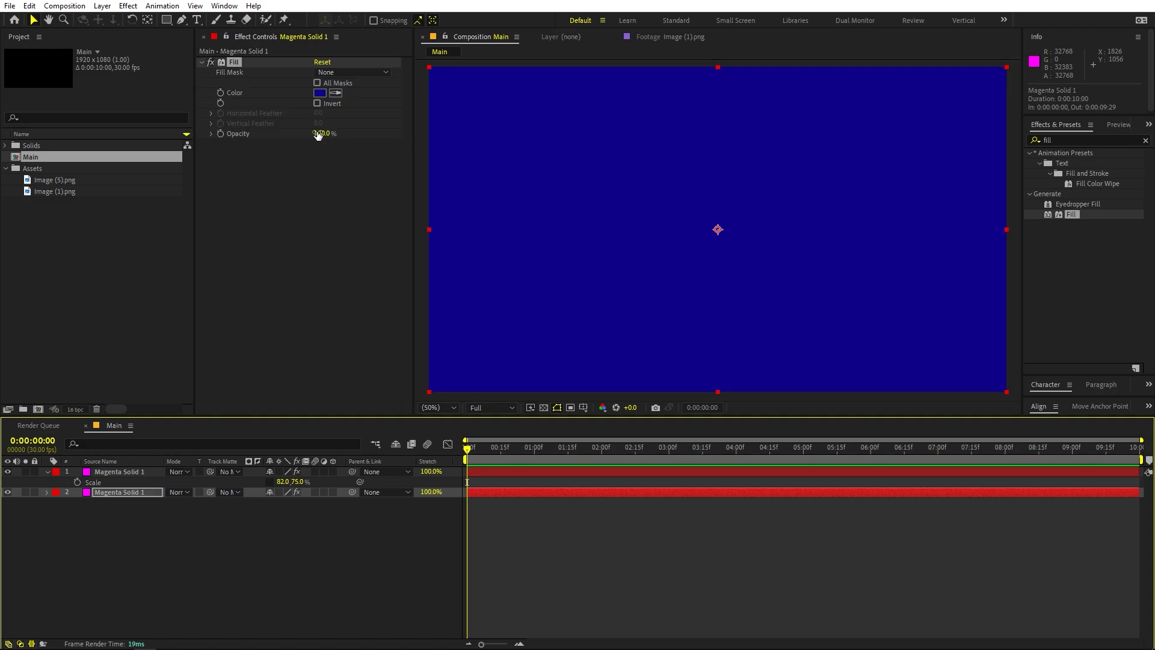
{"action": "left_click", "coordinate": [320, 93]}
{"action": "left_click", "coordinate": [272, 204]}
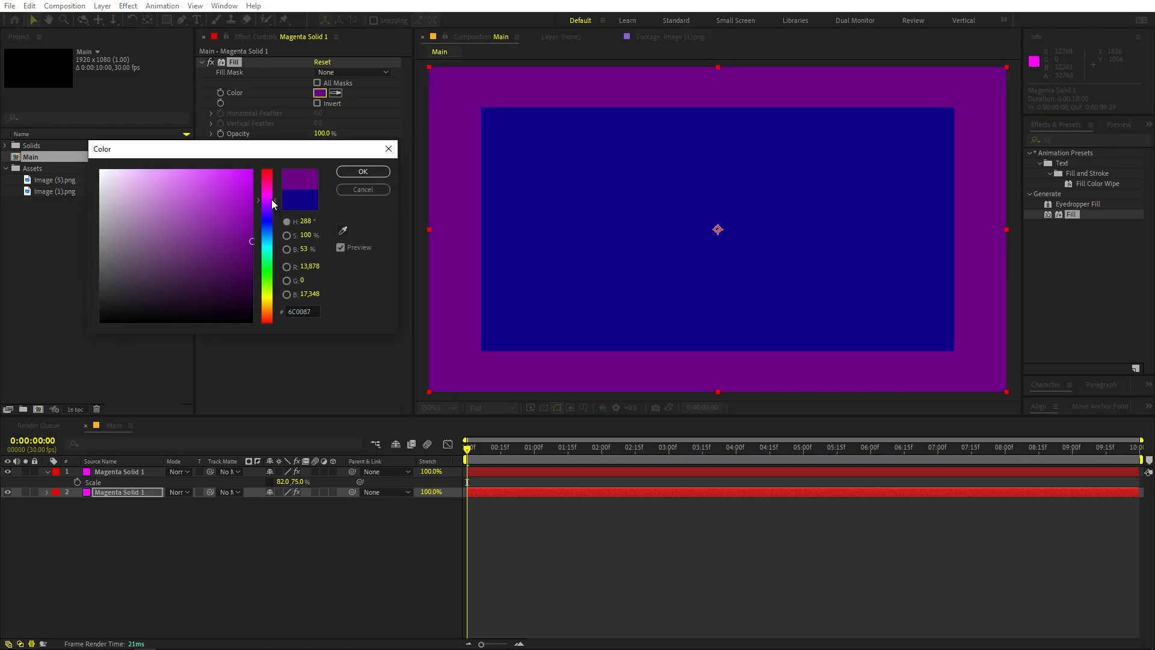
{"action": "left_click", "coordinate": [253, 170]}
{"action": "left_click_drag", "start_coordinate": [271, 203], "coordinate": [282, 189]}
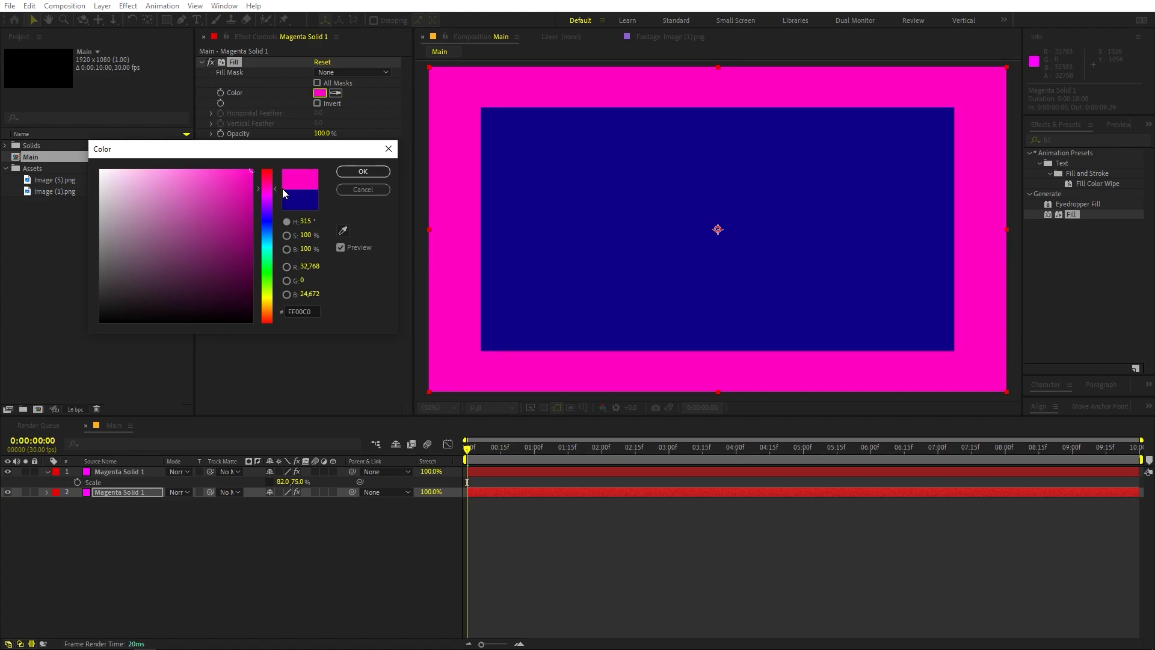
{"action": "left_click", "coordinate": [371, 173]}
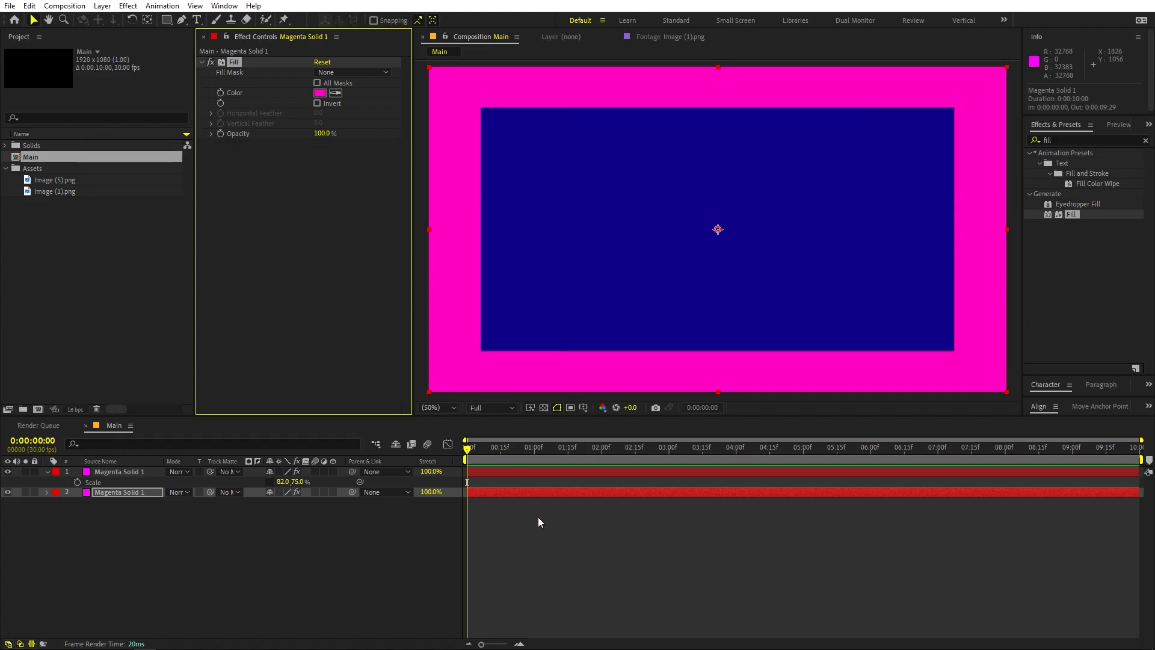
Add a text layer reading "ROBINSON" above the two solids
{"action": "left_click", "coordinate": [172, 363]}
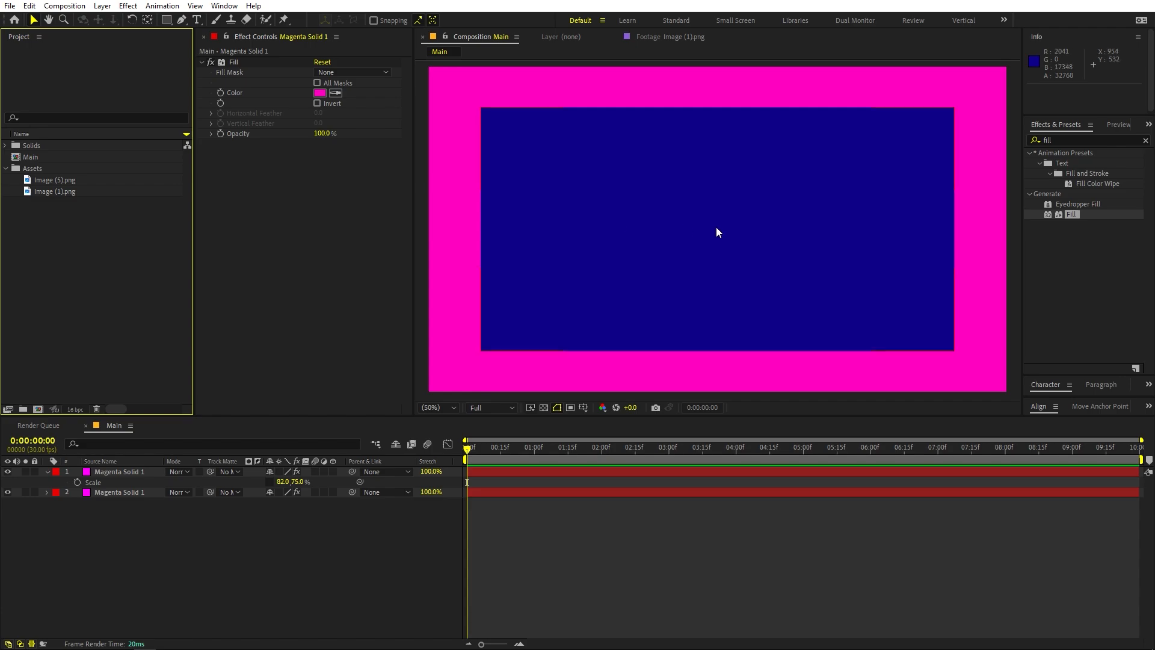
{"action": "left_click", "coordinate": [197, 19]}
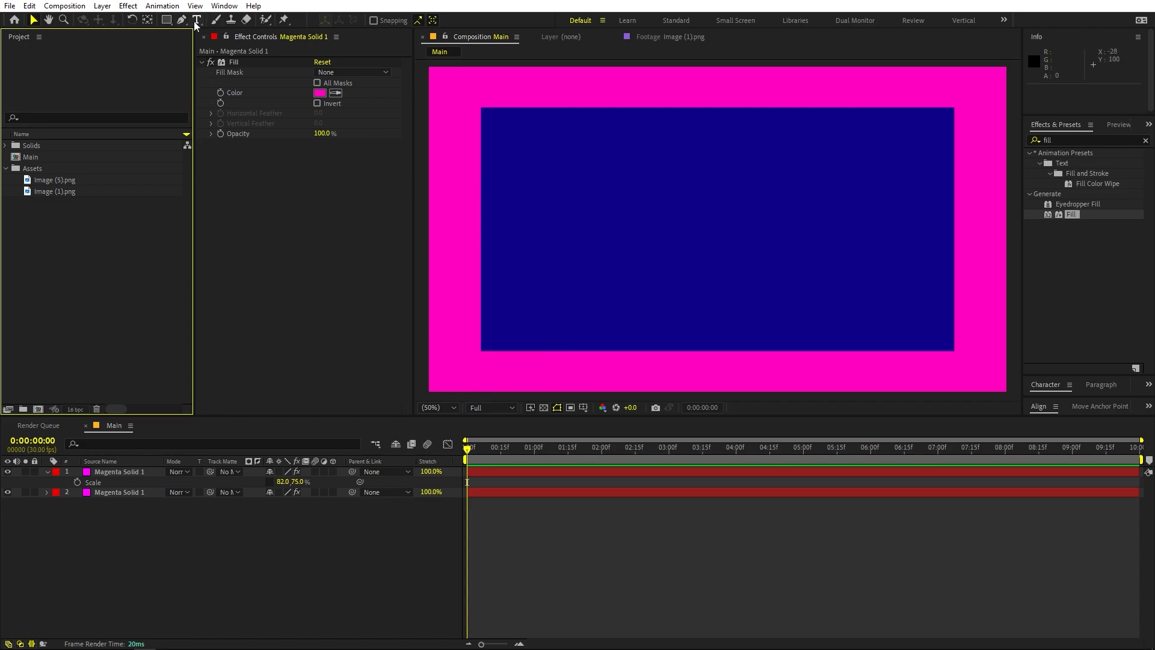
{"action": "left_click", "coordinate": [601, 219]}
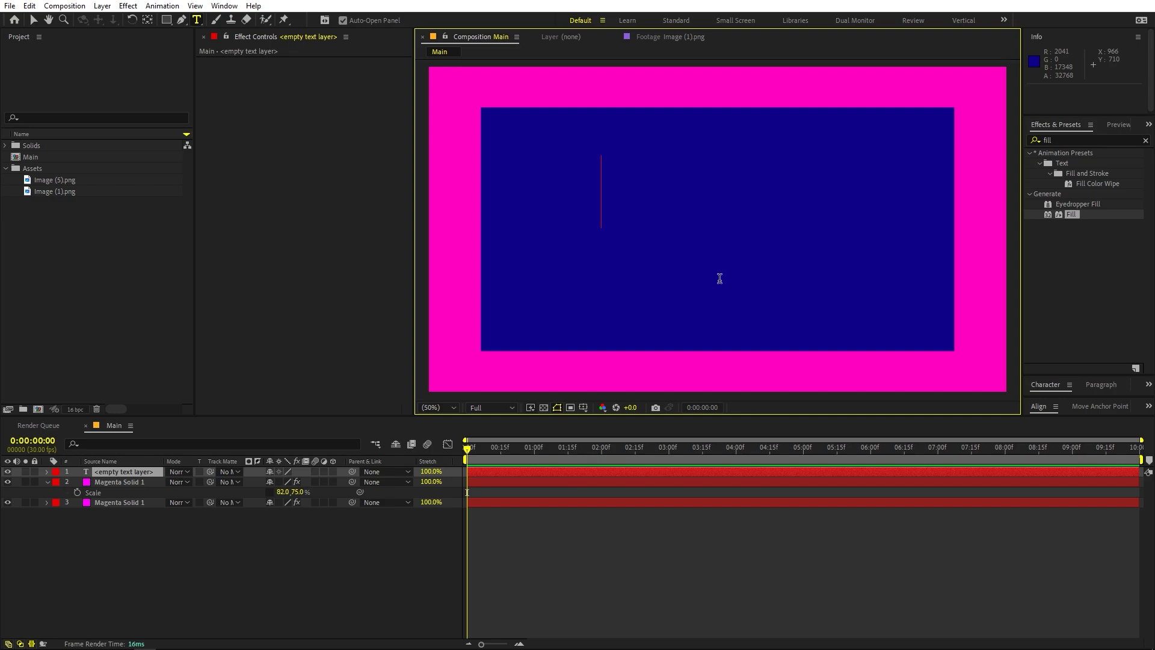
{"action": "type", "text": "ROBINSON"}
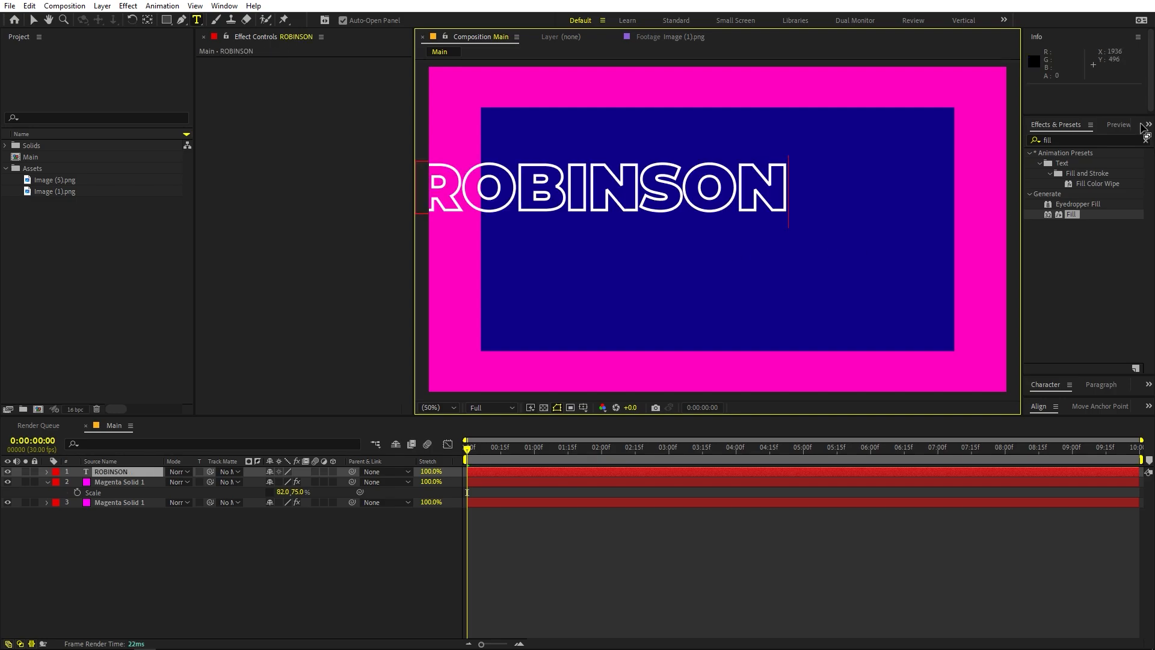
Centre the text layer horizontally and vertically in the composition
{"action": "left_click", "coordinate": [1081, 380]}
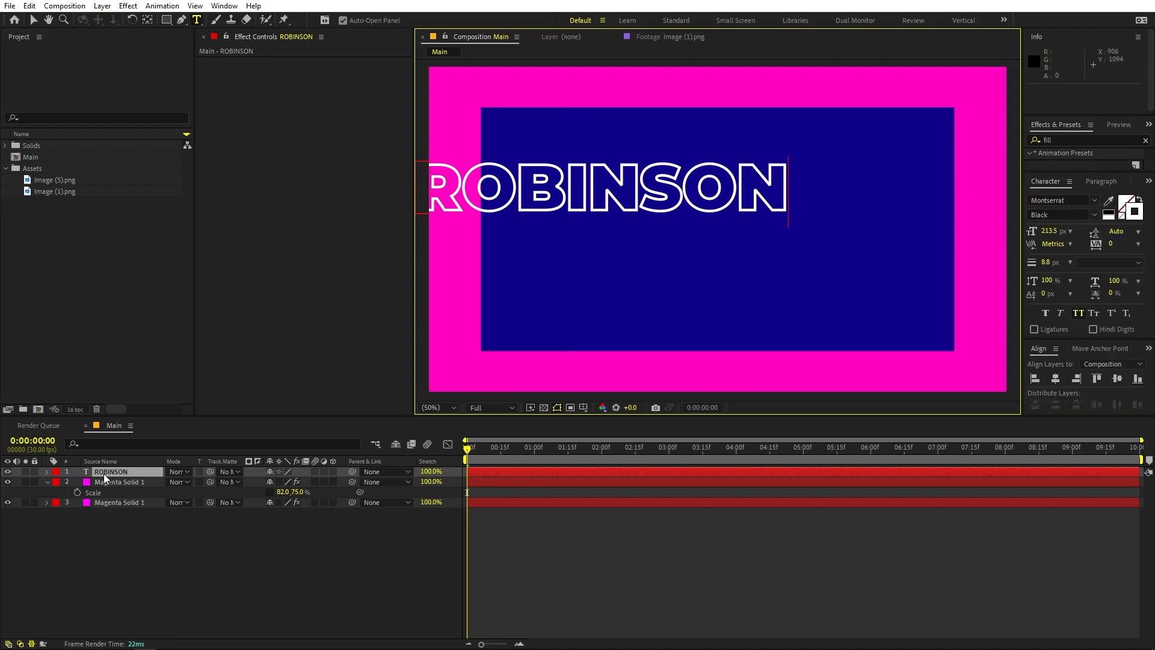
{"action": "left_click", "coordinate": [107, 472]}
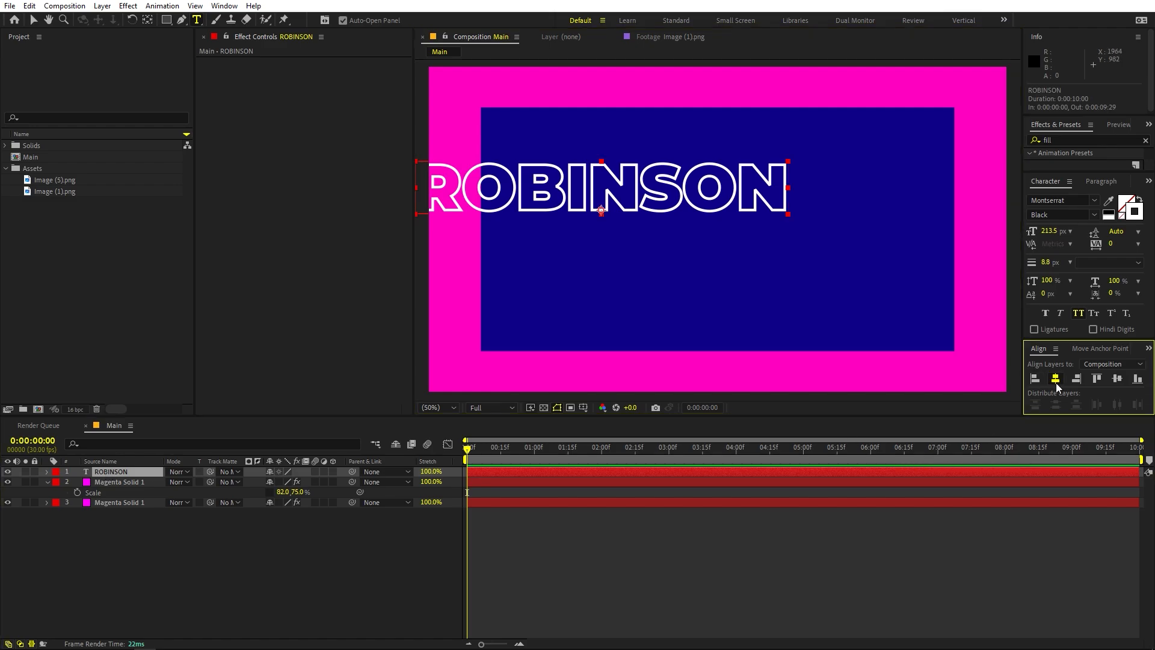
{"action": "left_click", "coordinate": [1056, 379]}
{"action": "left_click", "coordinate": [1119, 379]}
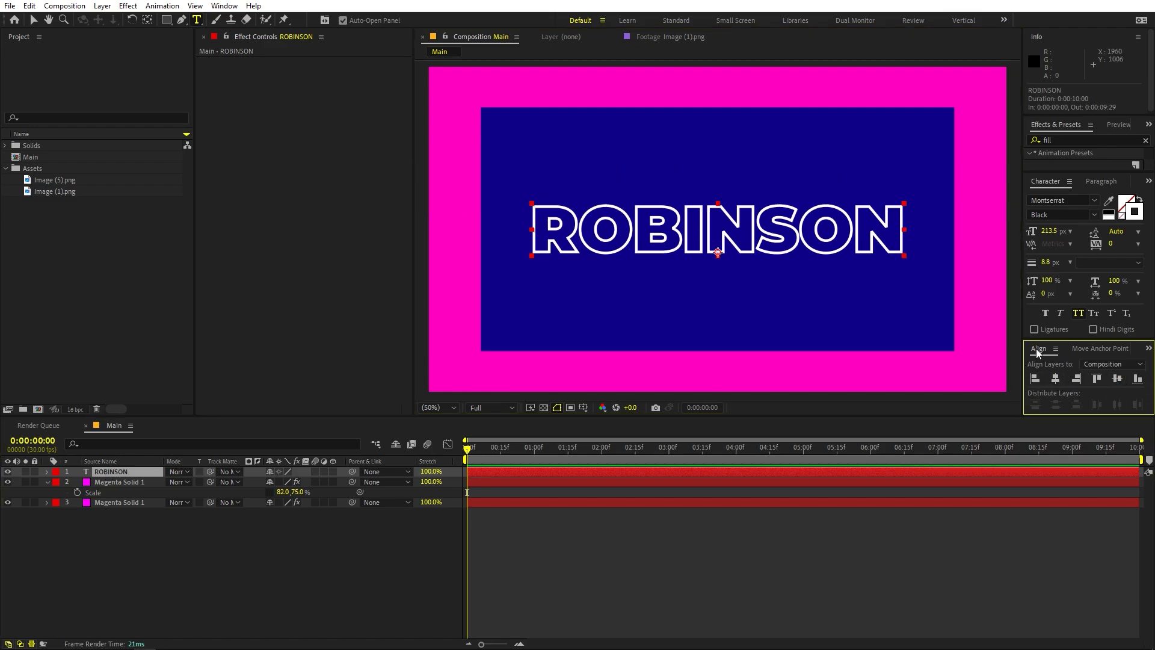
Move the text layer's anchor point to the centre of the text and return to the Selection tool
{"action": "left_click", "coordinate": [224, 6]}
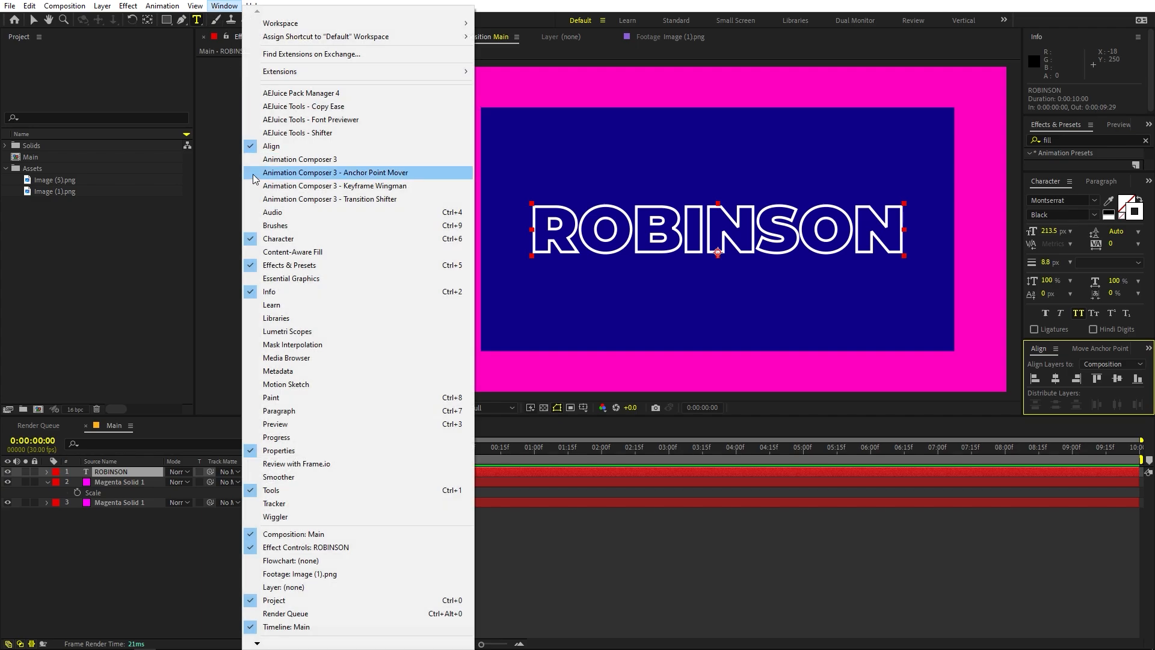
{"action": "left_click", "coordinate": [125, 471]}
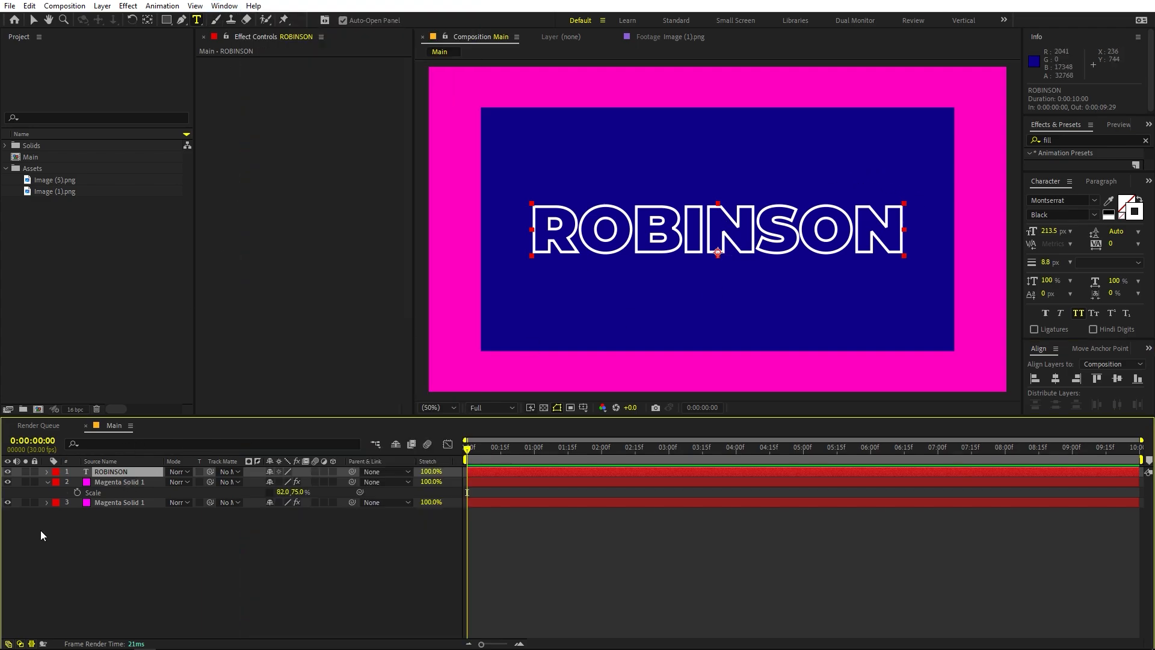
{"action": "double_click", "coordinate": [150, 21], "text": "ctrl"}
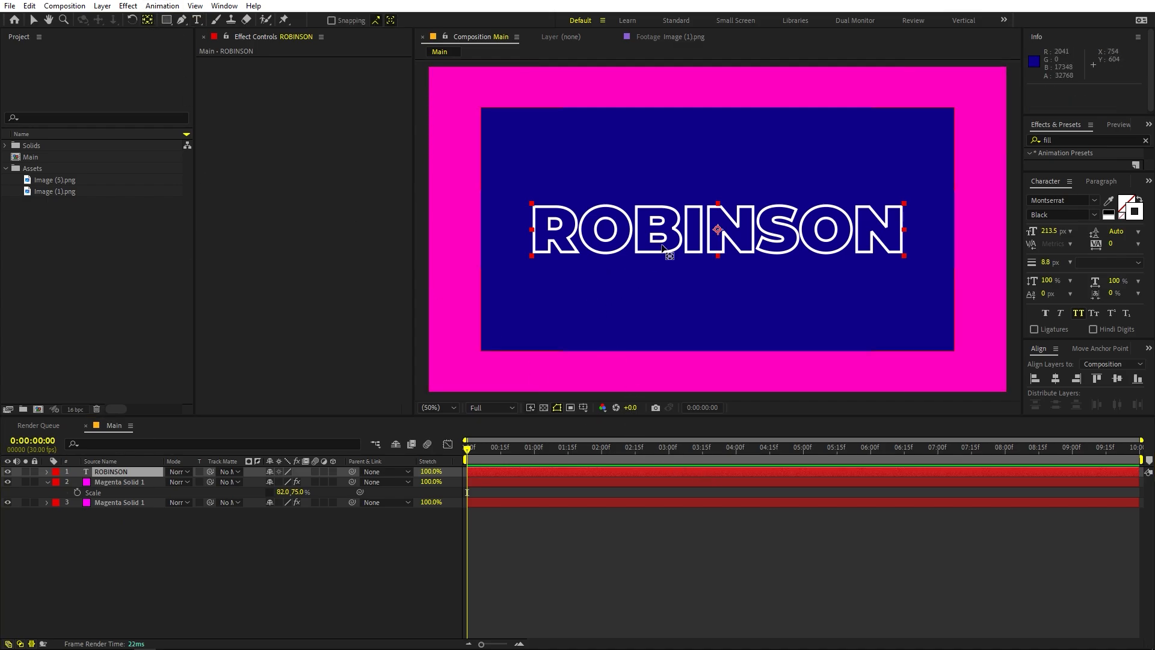
{"action": "key", "text": "v"}
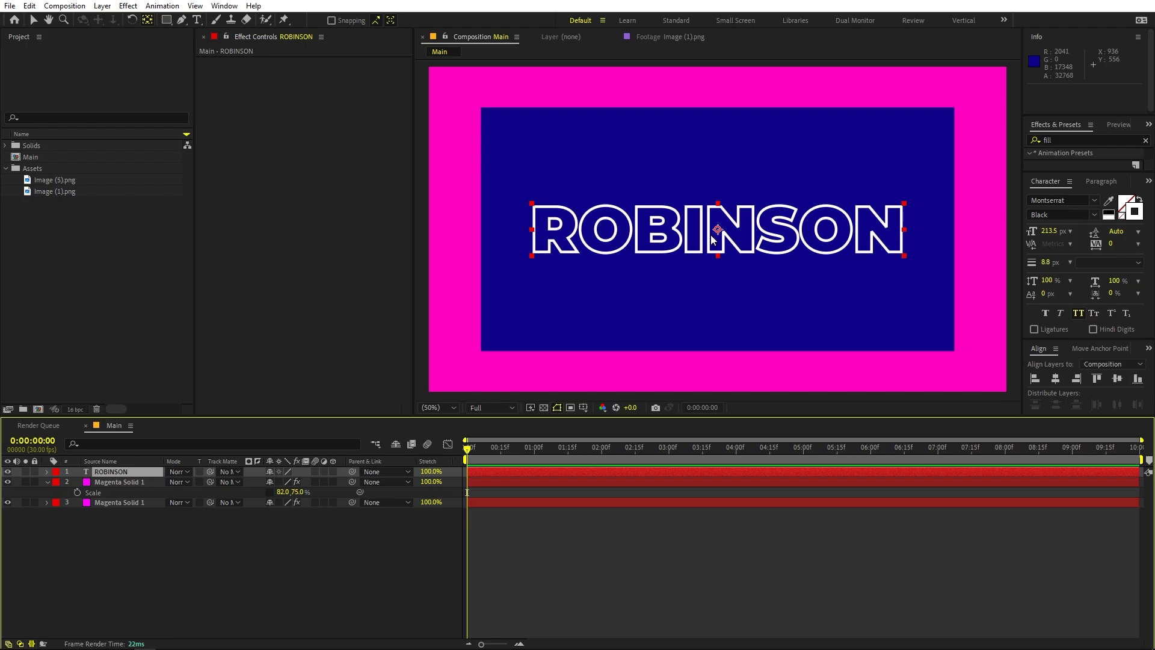
Give the whole title text a solid white fill, FFFFFF
{"action": "double_click", "coordinate": [146, 471]}
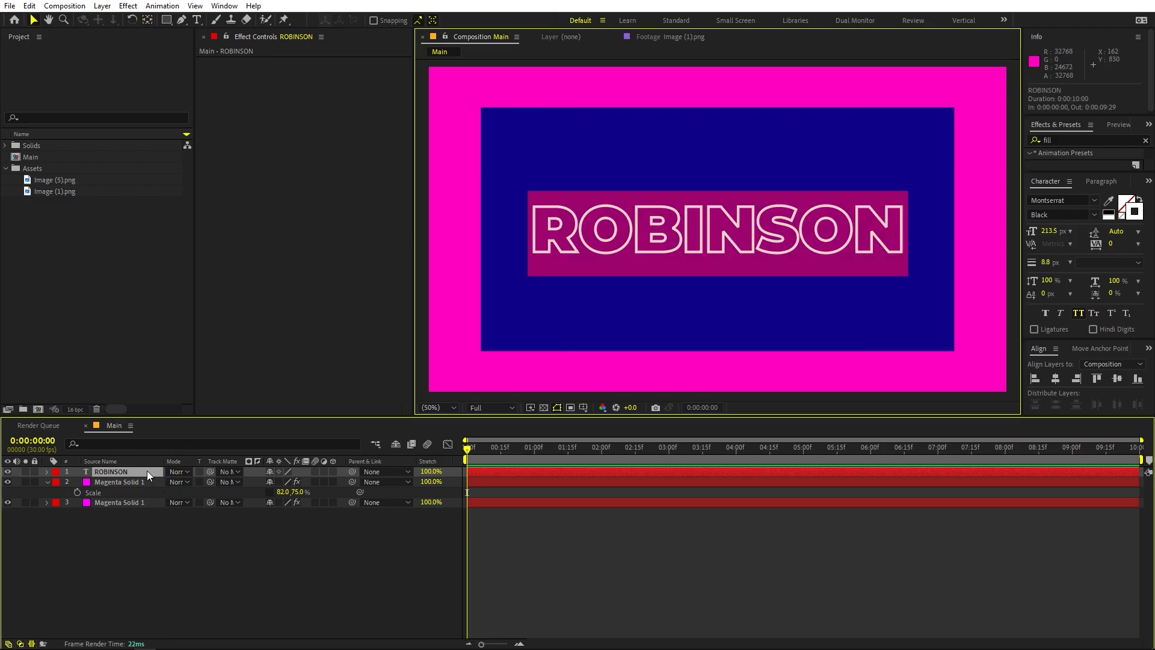
{"action": "left_click", "coordinate": [1126, 206]}
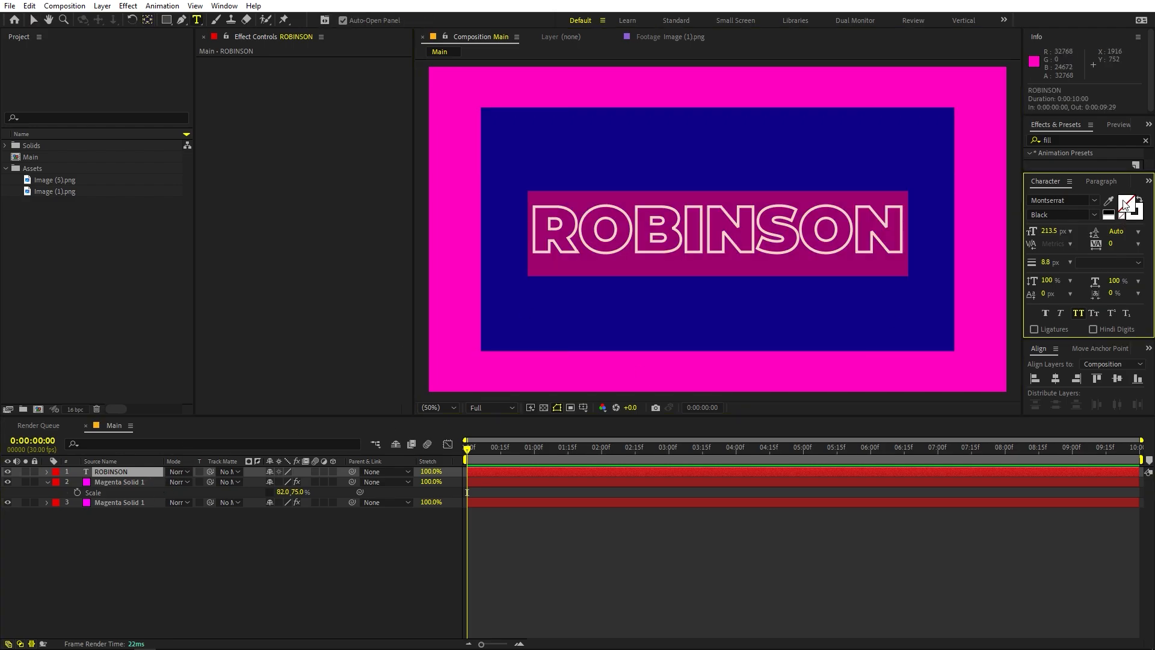
{"action": "left_click", "coordinate": [1124, 208]}
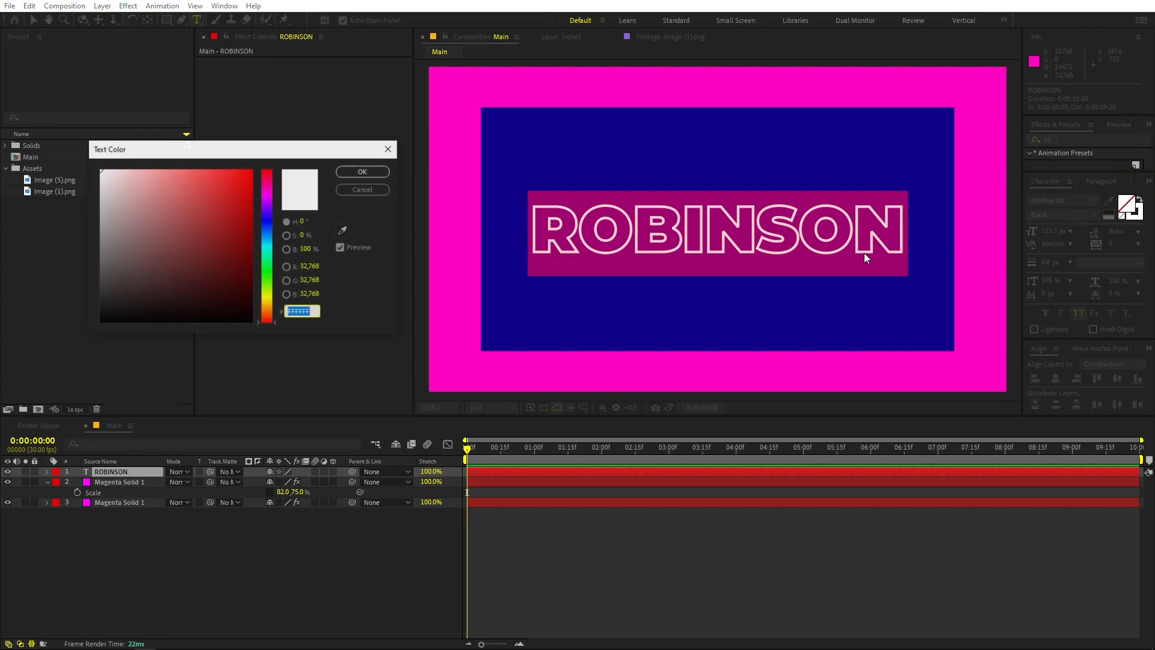
{"action": "left_click_drag", "start_coordinate": [156, 228], "coordinate": [100, 170]}
{"action": "left_click", "coordinate": [353, 174]}
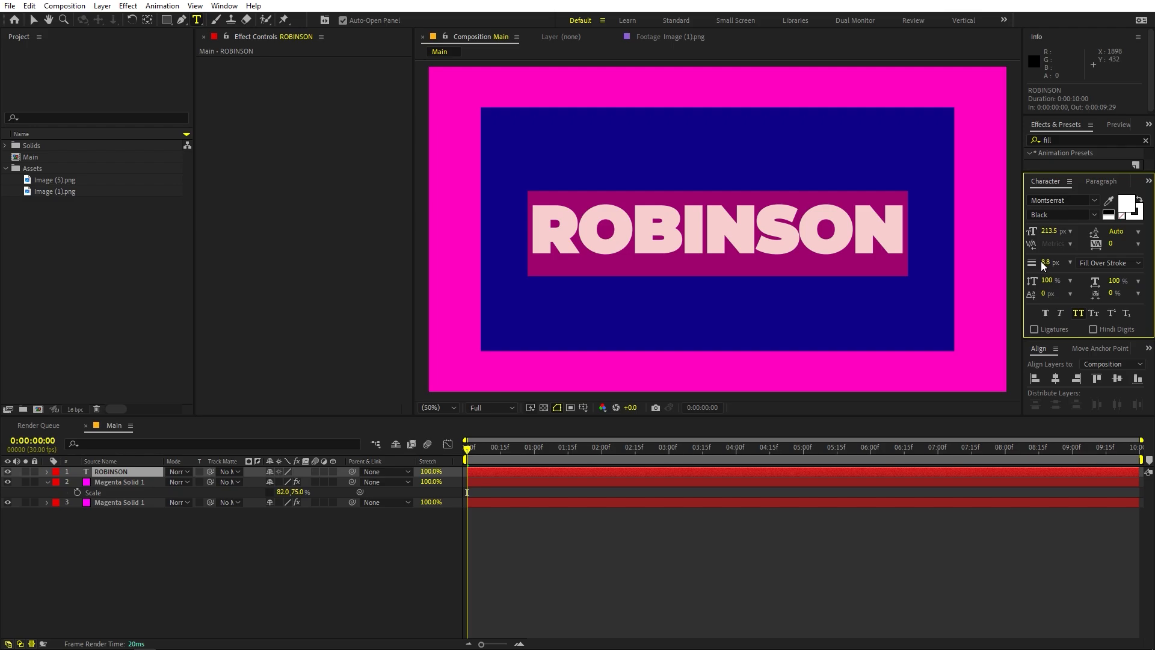
Set the title text's stroke width to 0 px and deselect the text layer
{"action": "type", "text": "0"}
{"action": "key", "text": "Return"}
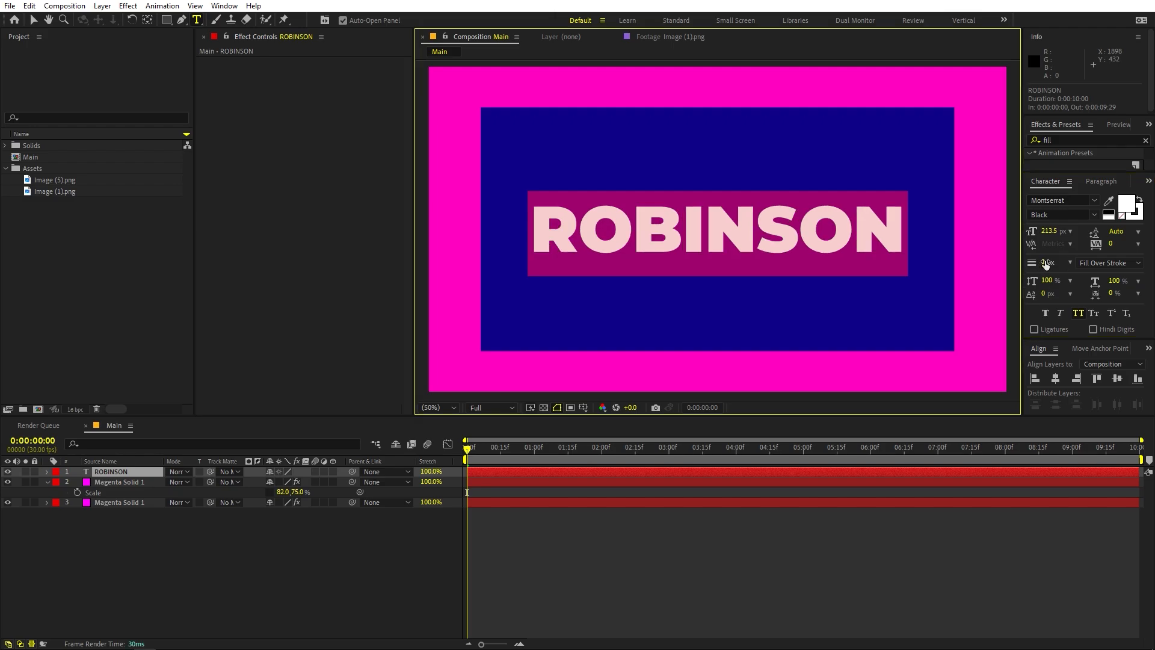
{"action": "left_click", "coordinate": [681, 573]}
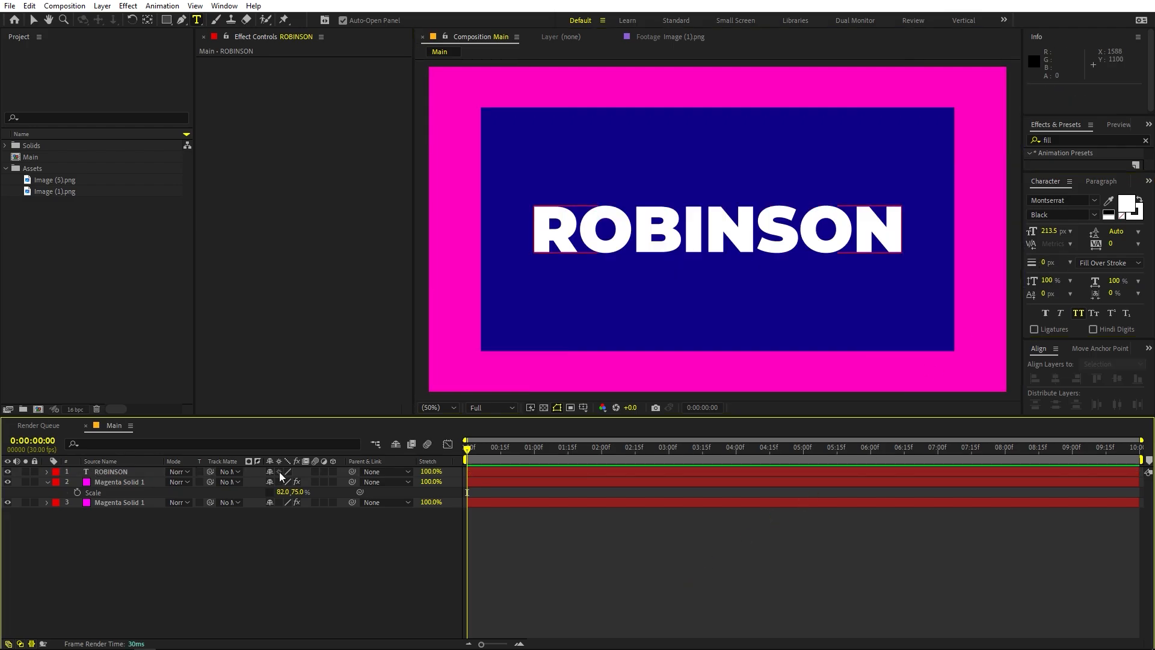
Add a Tracking animator to the ROBINSON text layer and enable keyframing of its Tracking Amount at 0:00:00:00
{"action": "left_click", "coordinate": [120, 470]}
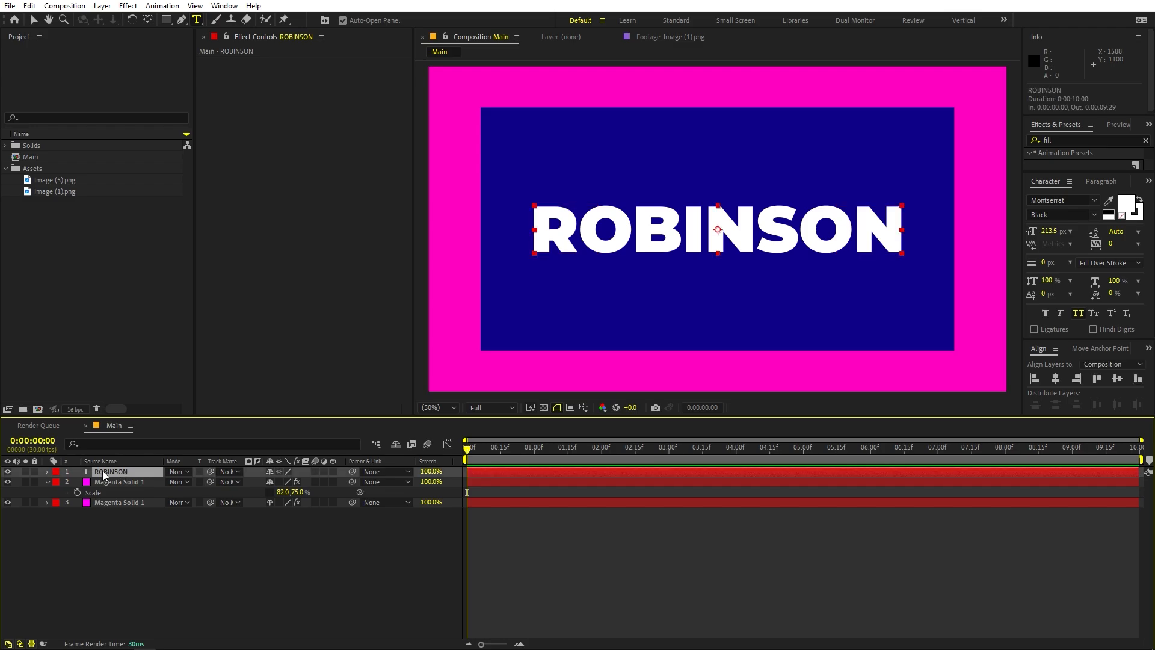
{"action": "left_click", "coordinate": [46, 472]}
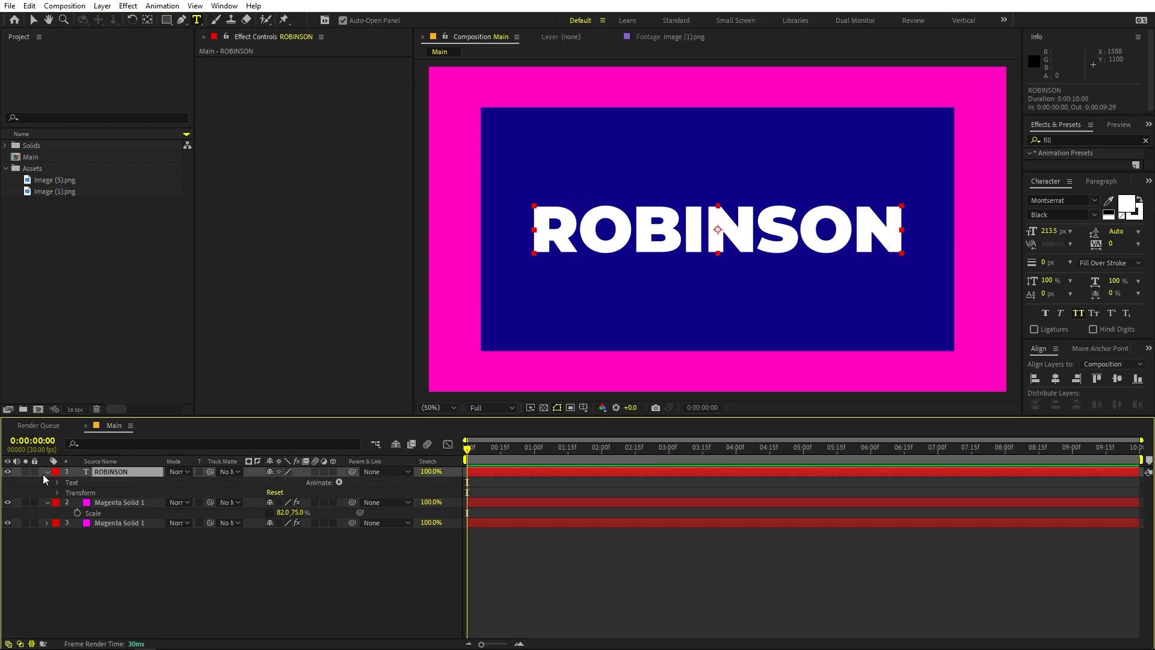
{"action": "left_click", "coordinate": [339, 482]}
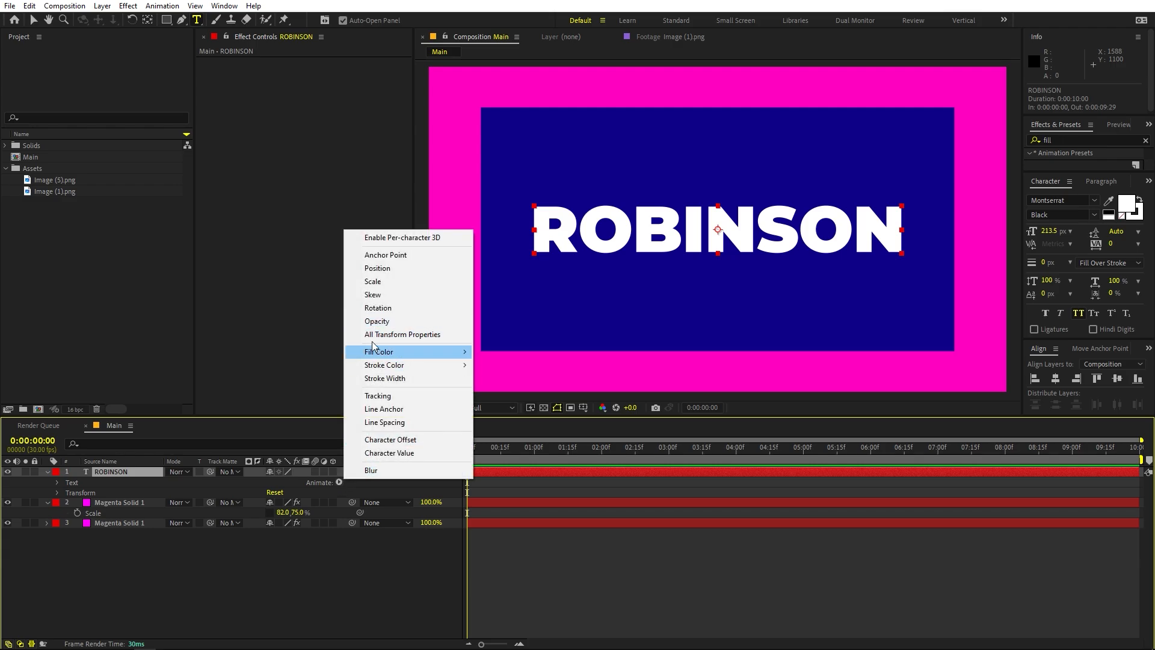
{"action": "left_click", "coordinate": [400, 397]}
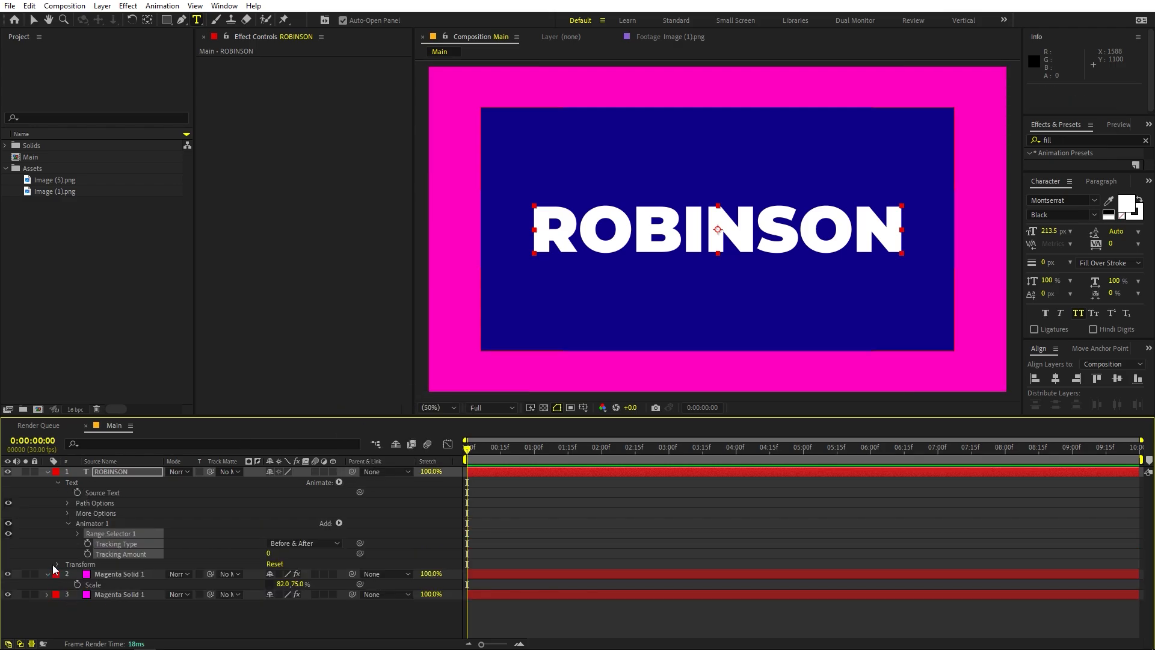
{"action": "left_click", "coordinate": [75, 551]}
{"action": "left_click", "coordinate": [87, 553]}
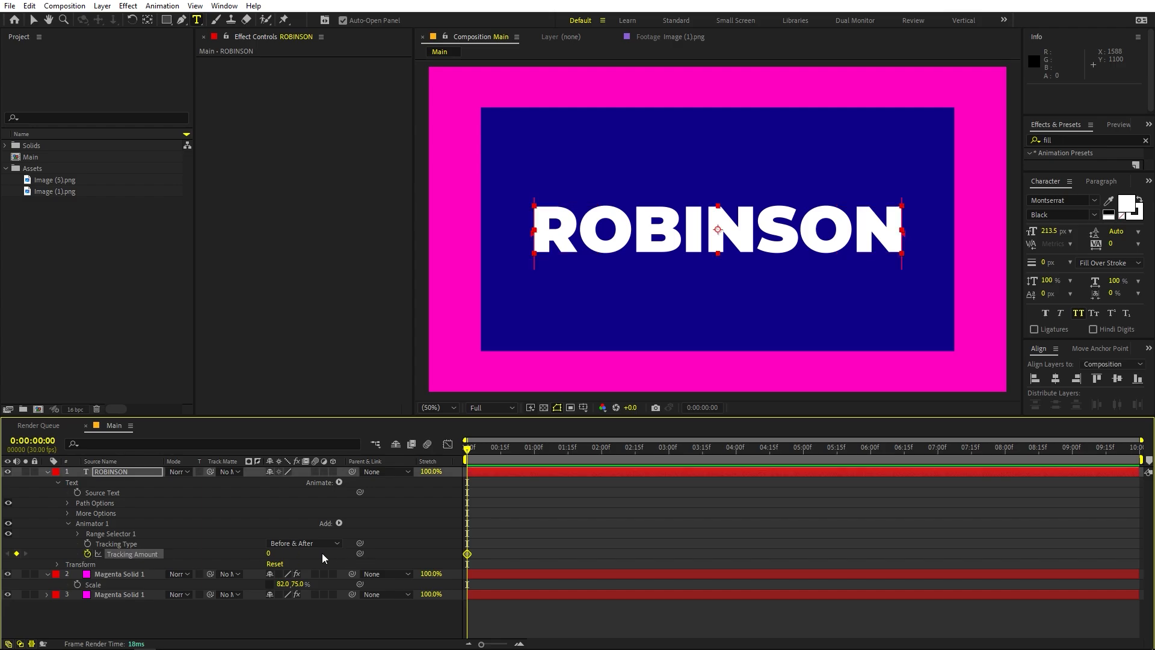
Keyframe the Tracking Amount at -146 at the composition start and 49 at 0:00:01:00
{"action": "left_click_drag", "start_coordinate": [268, 551], "coordinate": [198, 566]}
{"action": "left_click_drag", "start_coordinate": [467, 450], "coordinate": [533, 457]}
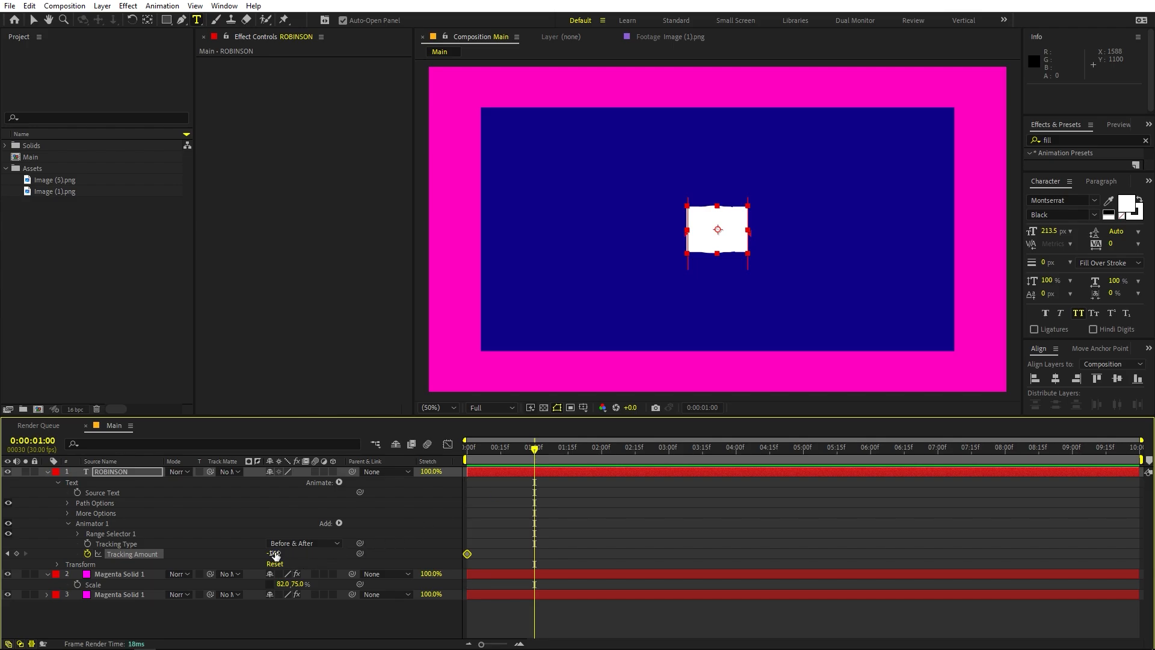
{"action": "left_click_drag", "start_coordinate": [274, 554], "coordinate": [396, 556]}
Add a Tracking Amount keyframe of 0 at 0:00:02:00
{"action": "left_click_drag", "start_coordinate": [557, 454], "coordinate": [601, 457]}
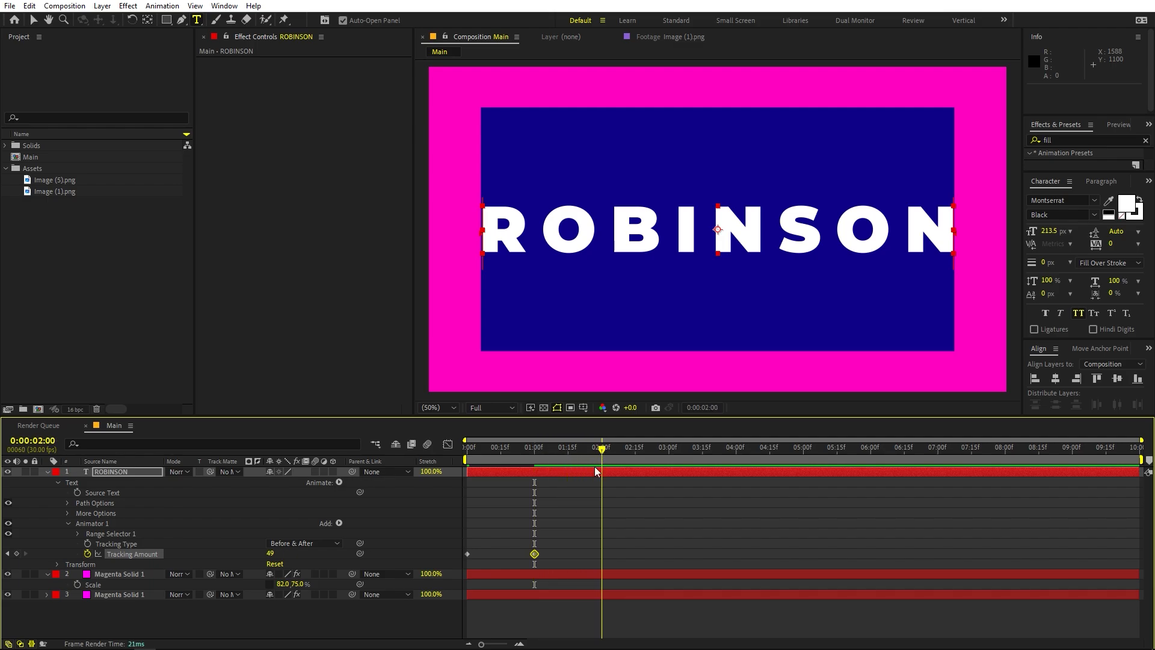
{"action": "left_click", "coordinate": [273, 553]}
{"action": "type", "text": "0"}
{"action": "key", "text": "Return"}
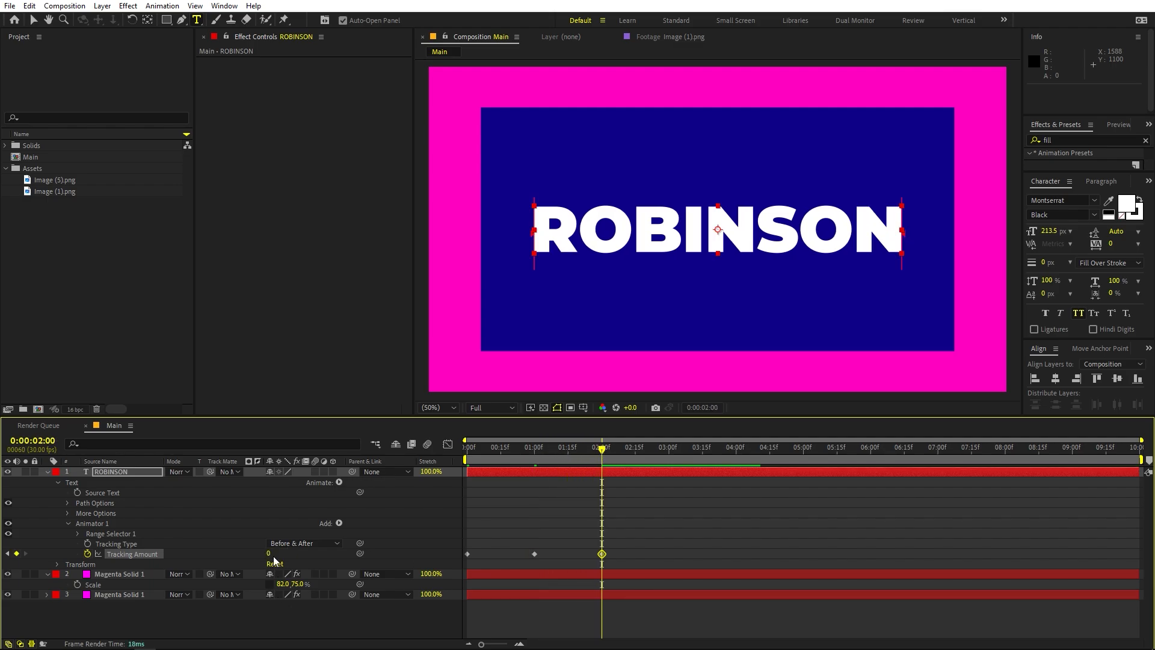
Preview the letter-tracking animation from the start of the composition
{"action": "key", "text": "Home"}
{"action": "key", "text": "space"}
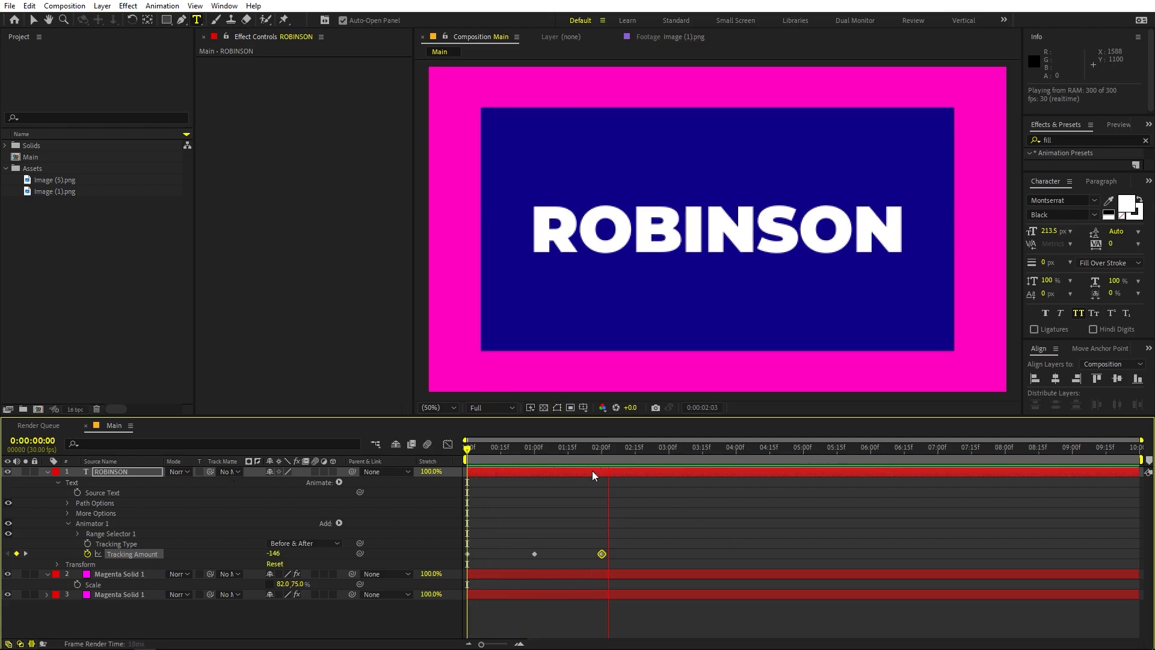
{"action": "left_click", "coordinate": [604, 461]}
{"action": "key", "text": "space"}
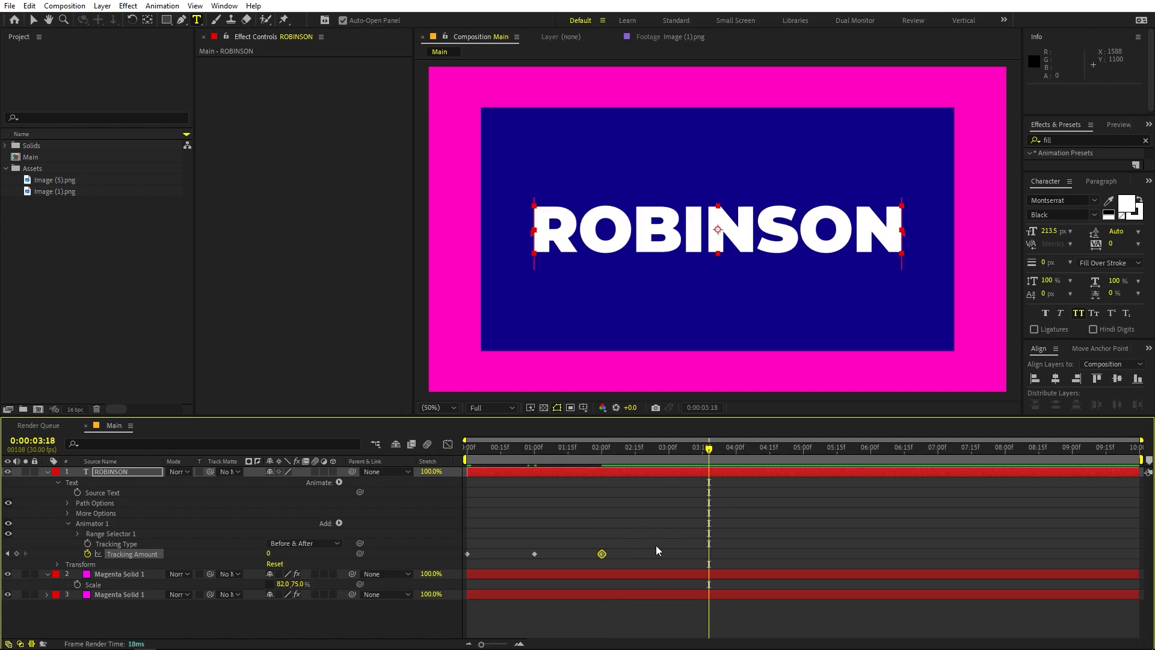
Apply Easy Ease to all three Tracking Amount keyframes and show them in the graph editor
{"action": "left_click_drag", "start_coordinate": [656, 545], "coordinate": [402, 568]}
{"action": "key", "text": "F9"}
{"action": "left_click", "coordinate": [448, 444]}
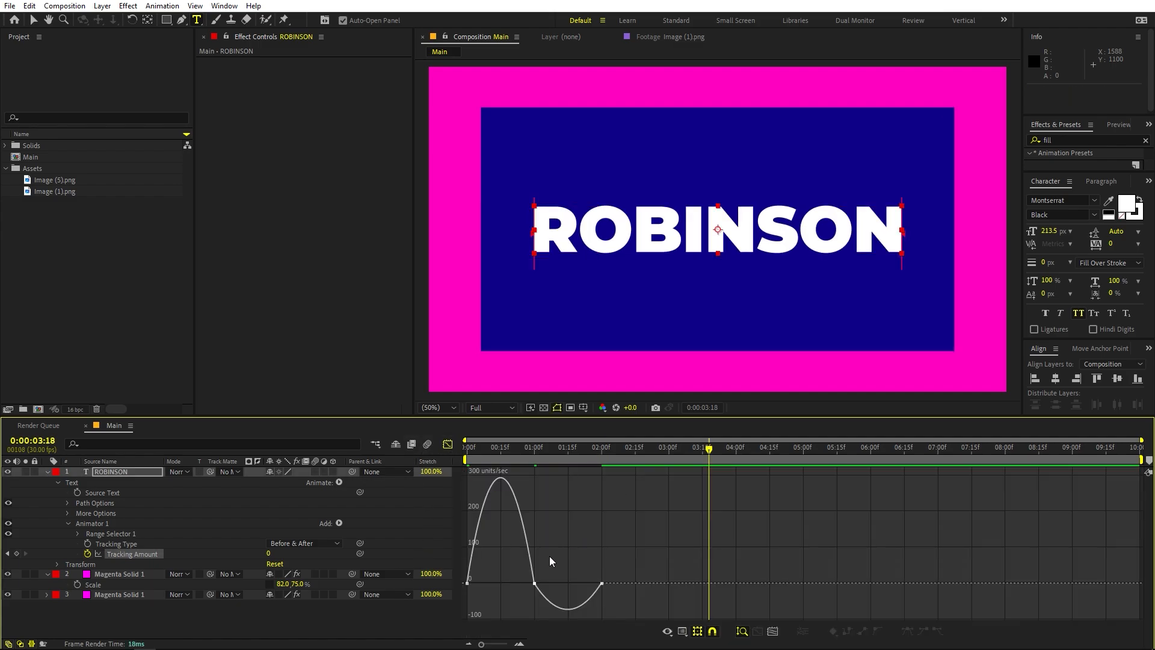
Reshape the tracking speed graph into a sharp peak at the middle keyframe, with slow starts and ends
{"action": "left_click", "coordinate": [682, 631]}
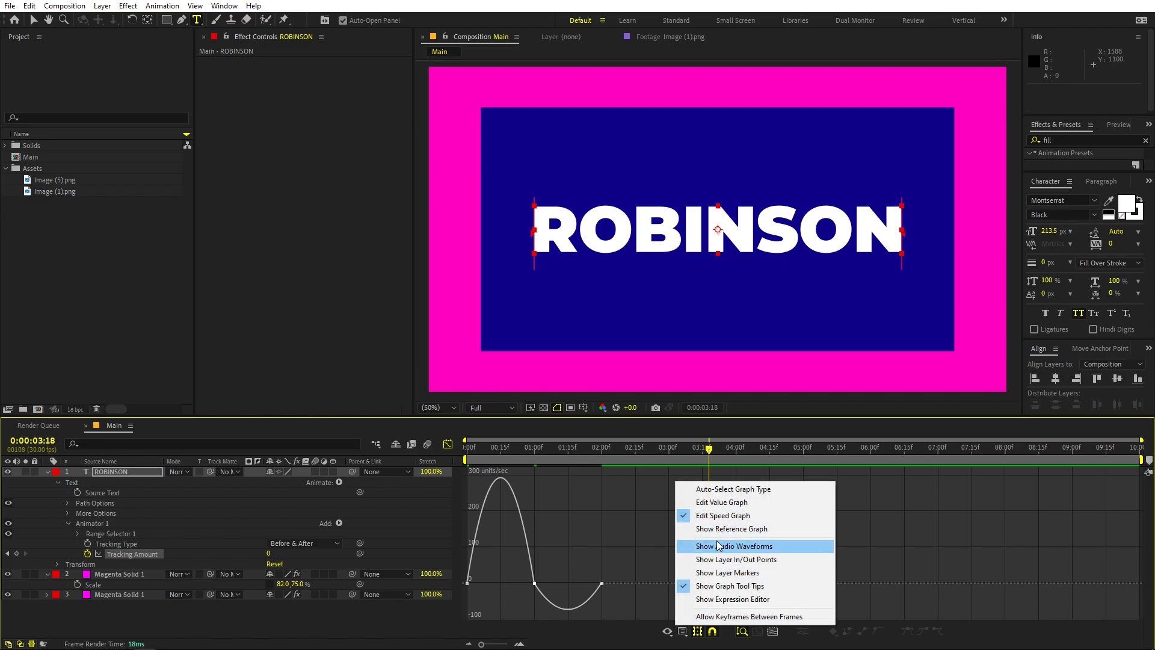
{"action": "left_click", "coordinate": [622, 554]}
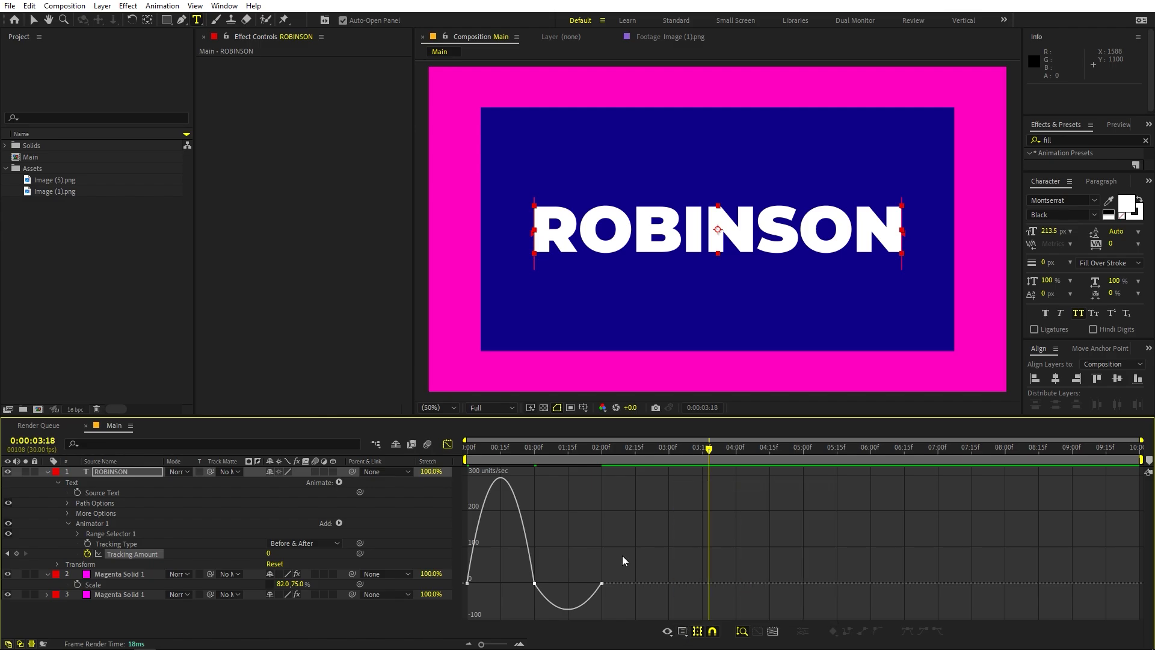
{"action": "left_click_drag", "start_coordinate": [491, 568], "coordinate": [549, 603]}
{"action": "left_click", "coordinate": [724, 529]}
Play back the eased tracking animation and return to the composition start
{"action": "key", "text": "space"}
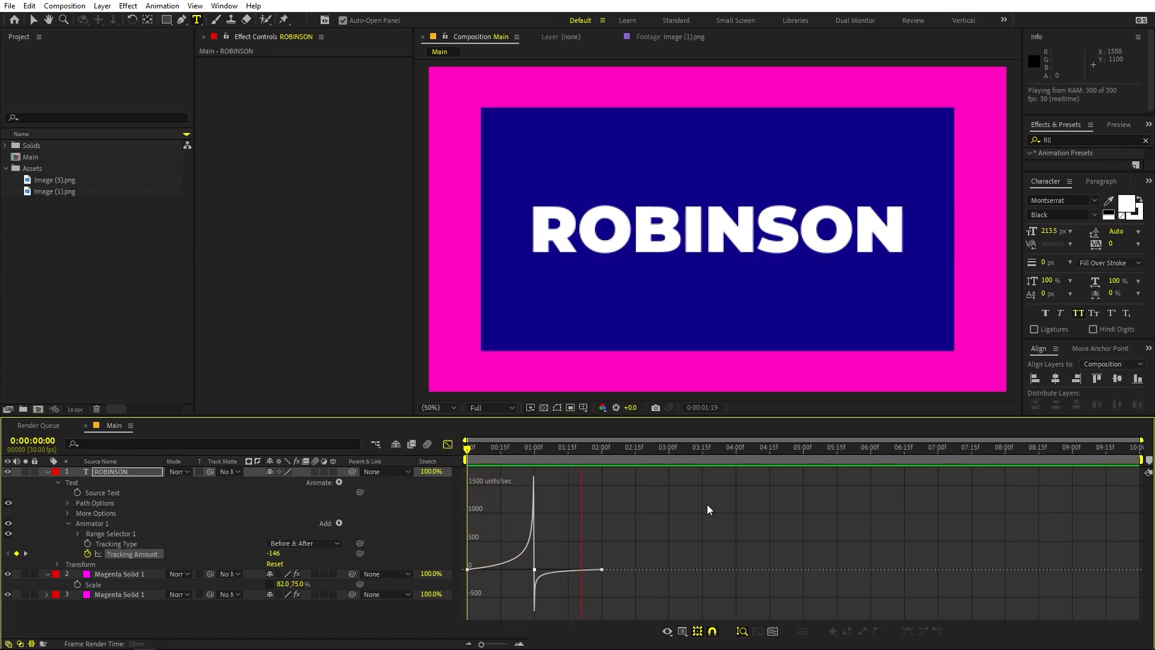
{"action": "left_click", "coordinate": [609, 446]}
{"action": "key", "text": "Home"}
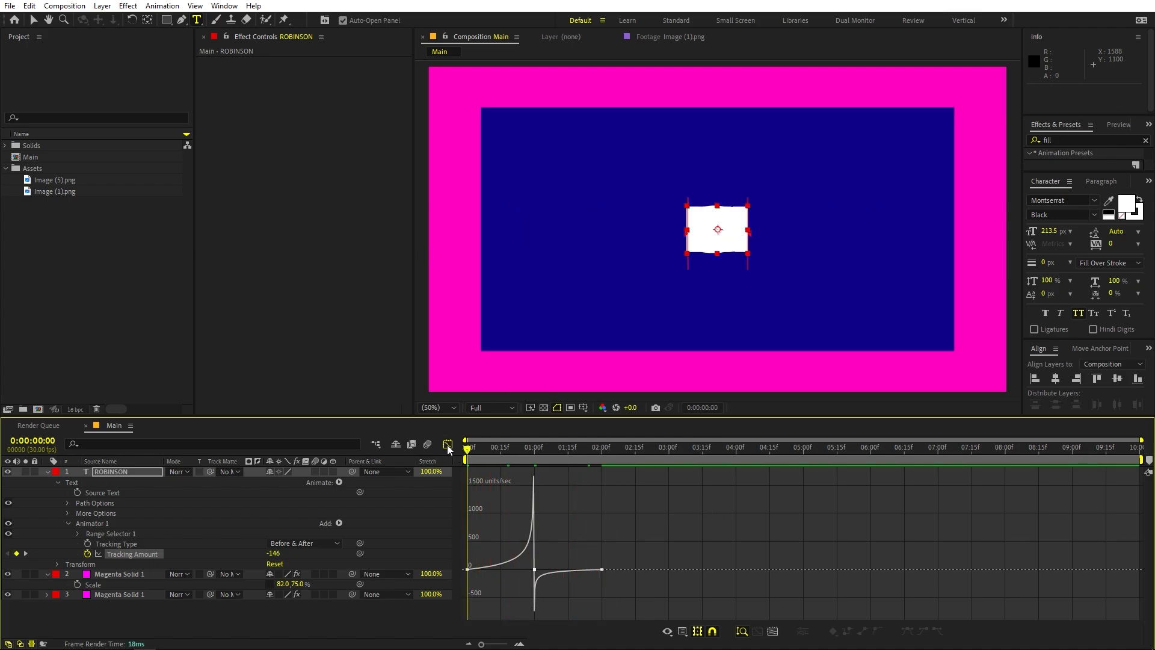
Leave the graph editor and split the ROBINSON text layer at 0:00:01:00
{"action": "left_click", "coordinate": [448, 443]}
{"action": "left_click", "coordinate": [534, 448]}
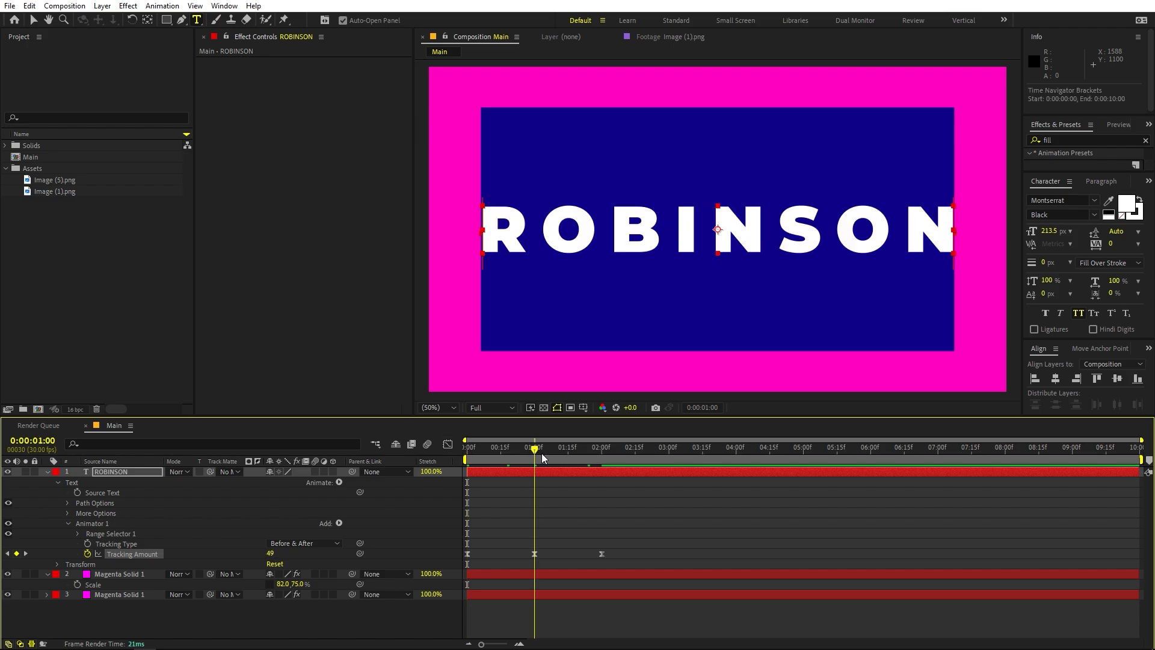
{"action": "left_click", "coordinate": [546, 470]}
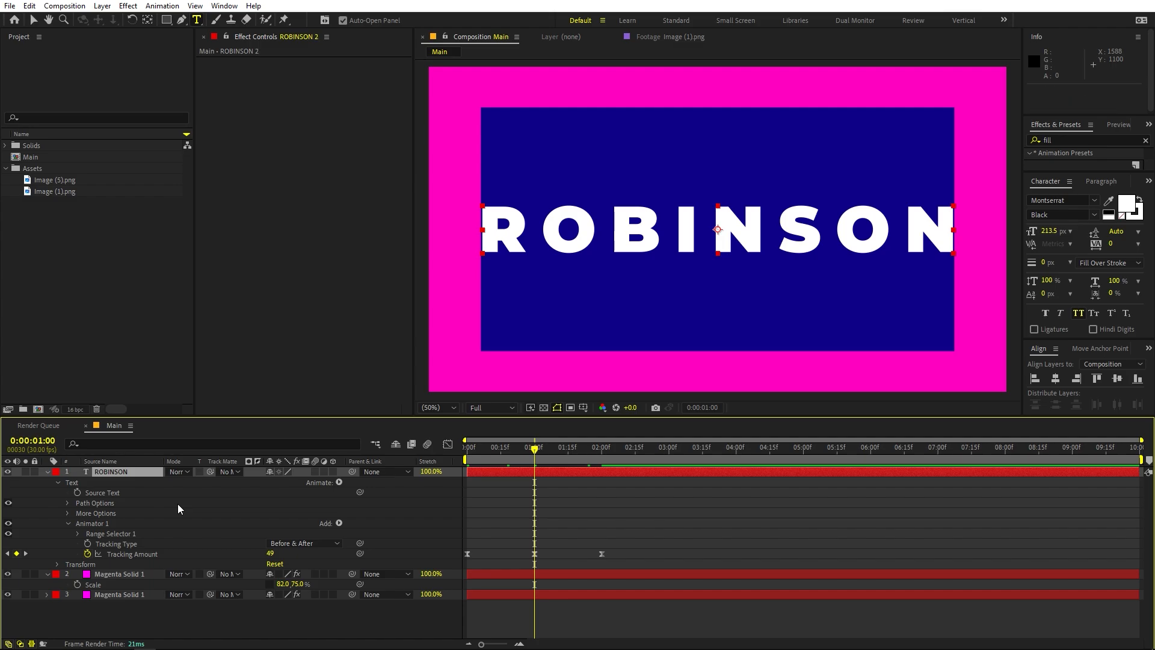
{"action": "key", "text": "ctrl+shift+d"}
Remove the fill colour from the first part of the split text layer, which ends at one second
{"action": "left_click", "coordinate": [503, 448]}
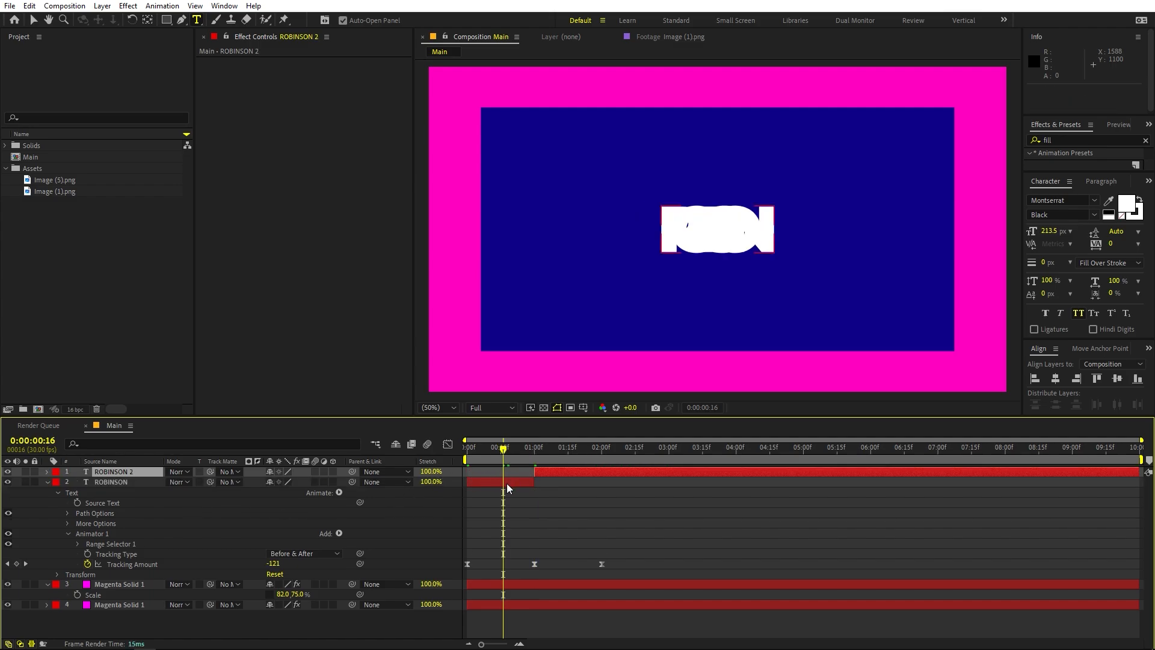
{"action": "left_click", "coordinate": [506, 480]}
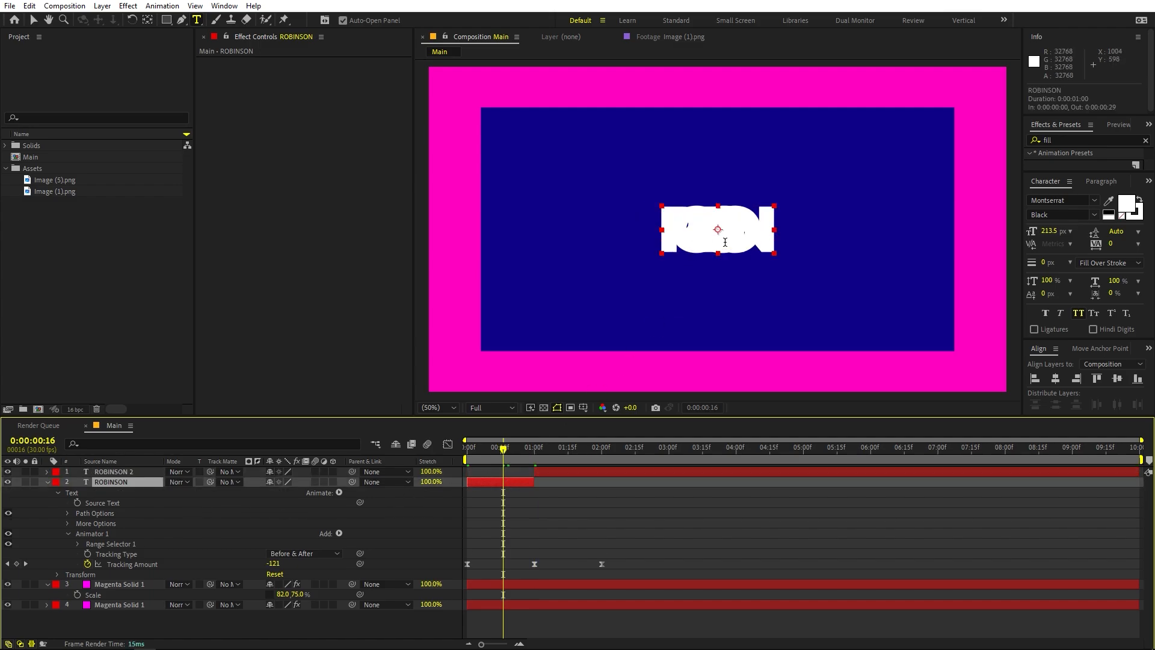
{"action": "left_click", "coordinate": [1128, 203]}
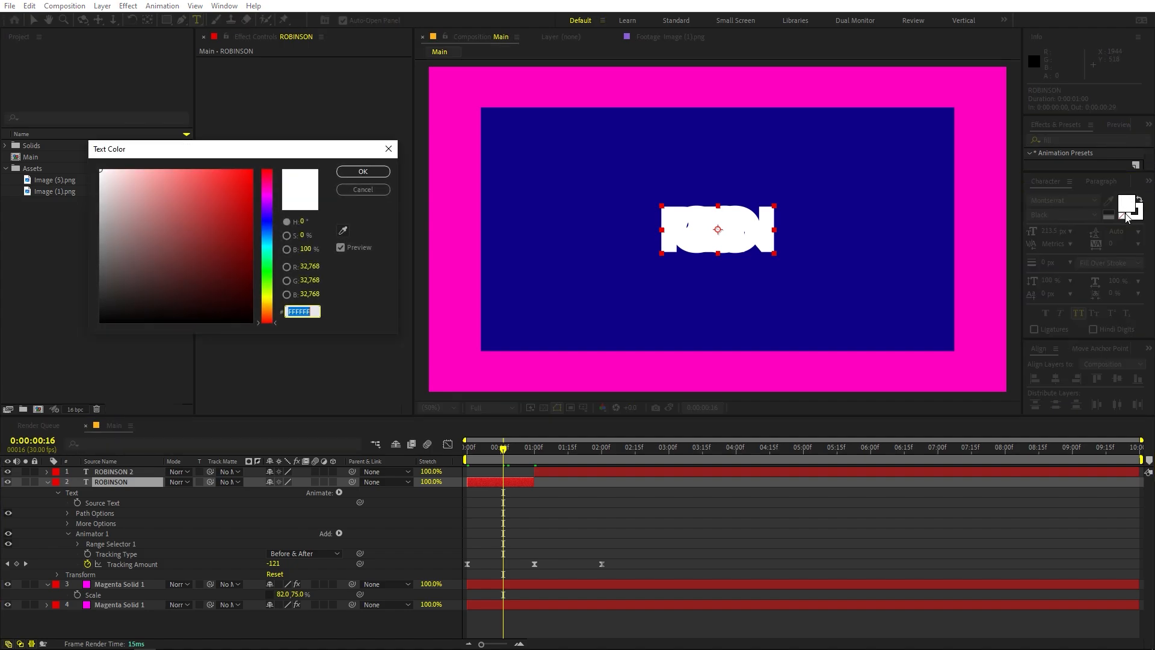
{"action": "left_click", "coordinate": [363, 190]}
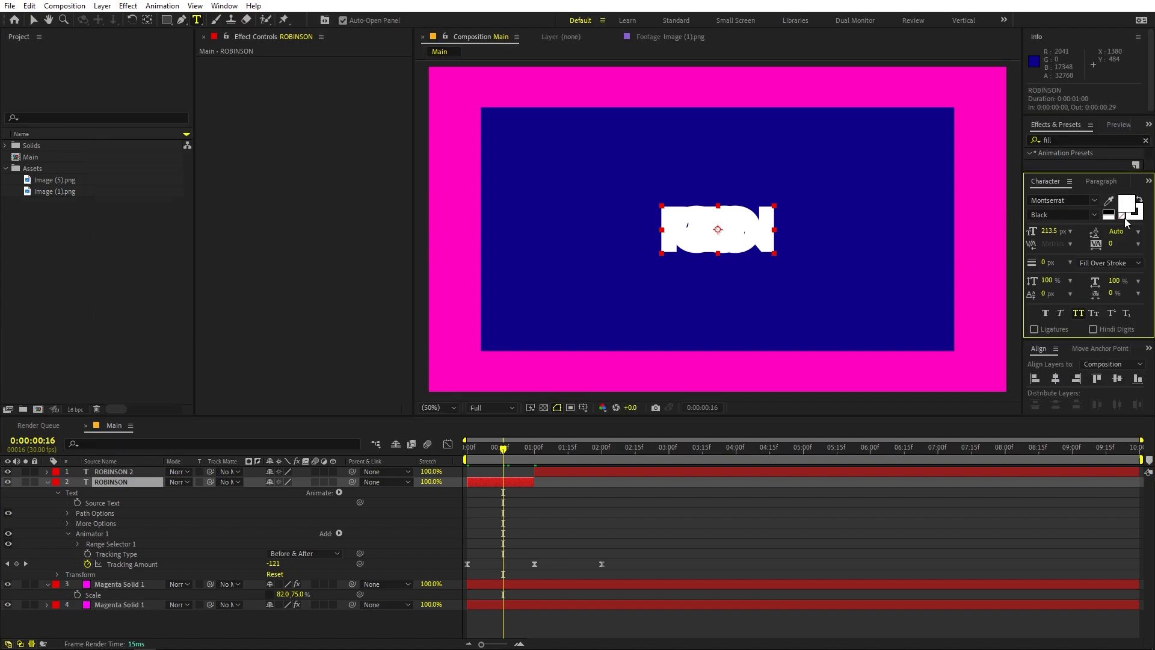
{"action": "left_click", "coordinate": [1123, 217]}
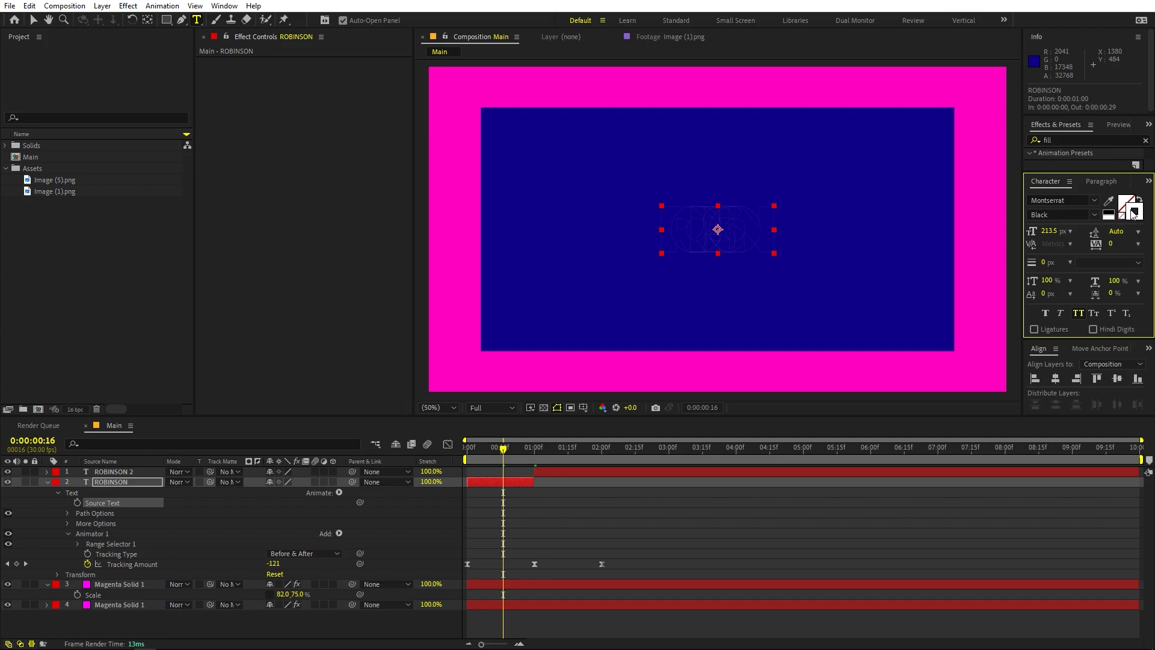
Give the unfilled text layer a white FFFFFF stroke 12 px wide, then deselect it
{"action": "left_click", "coordinate": [1133, 214]}
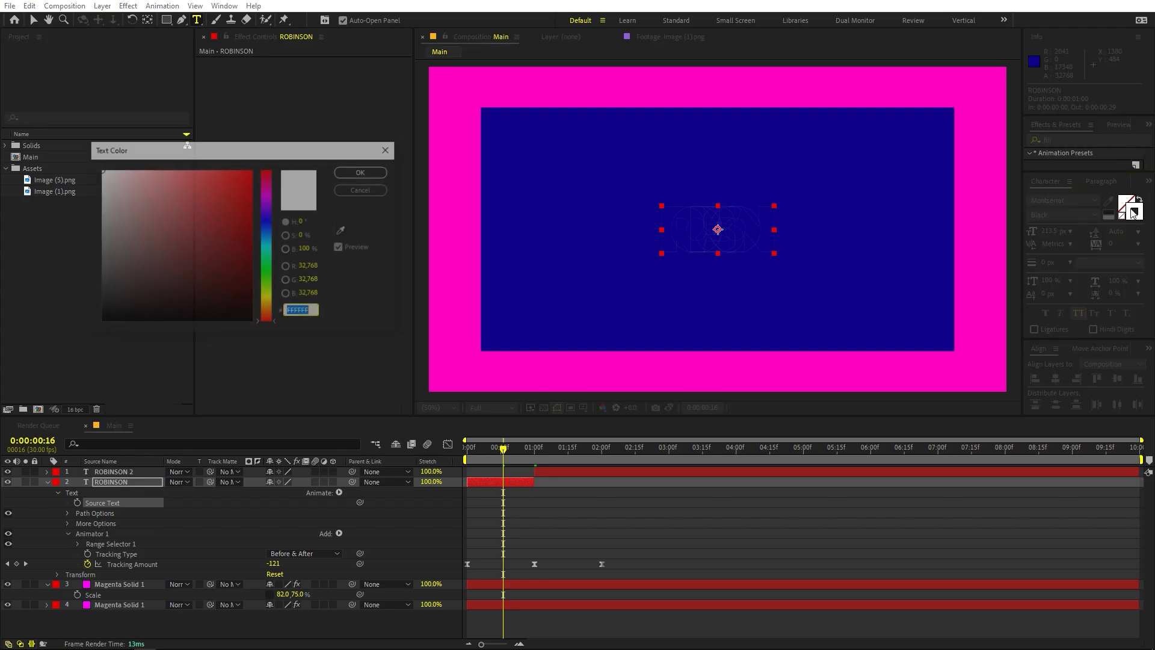
{"action": "left_click", "coordinate": [381, 173]}
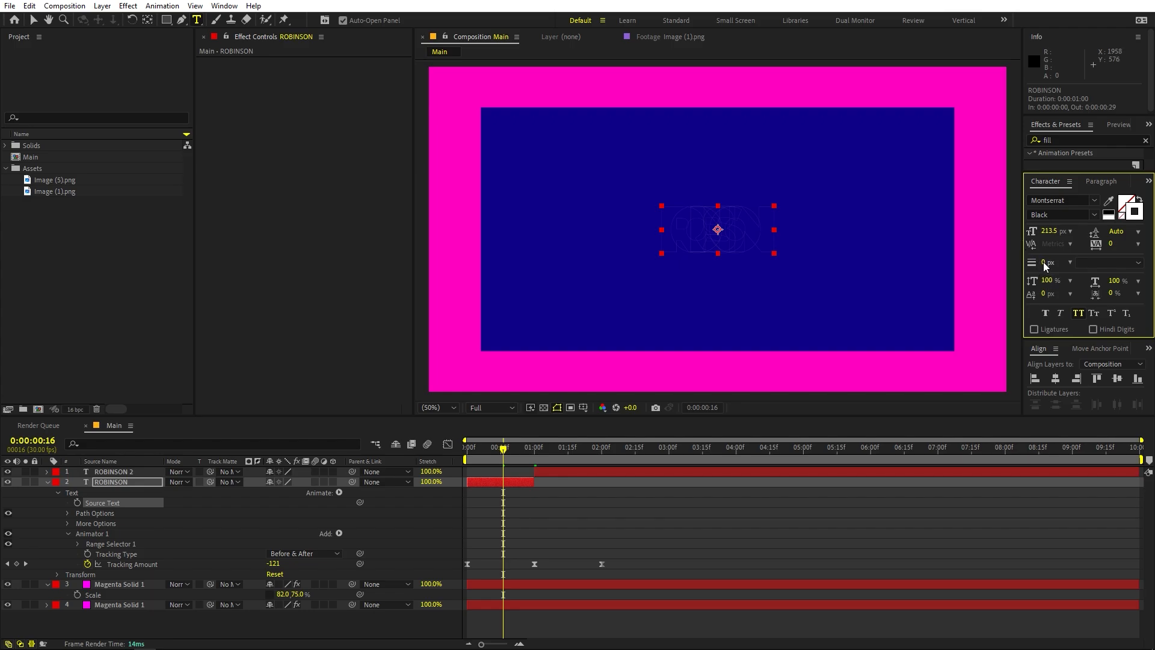
{"action": "left_click_drag", "start_coordinate": [1044, 266], "coordinate": [1054, 263]}
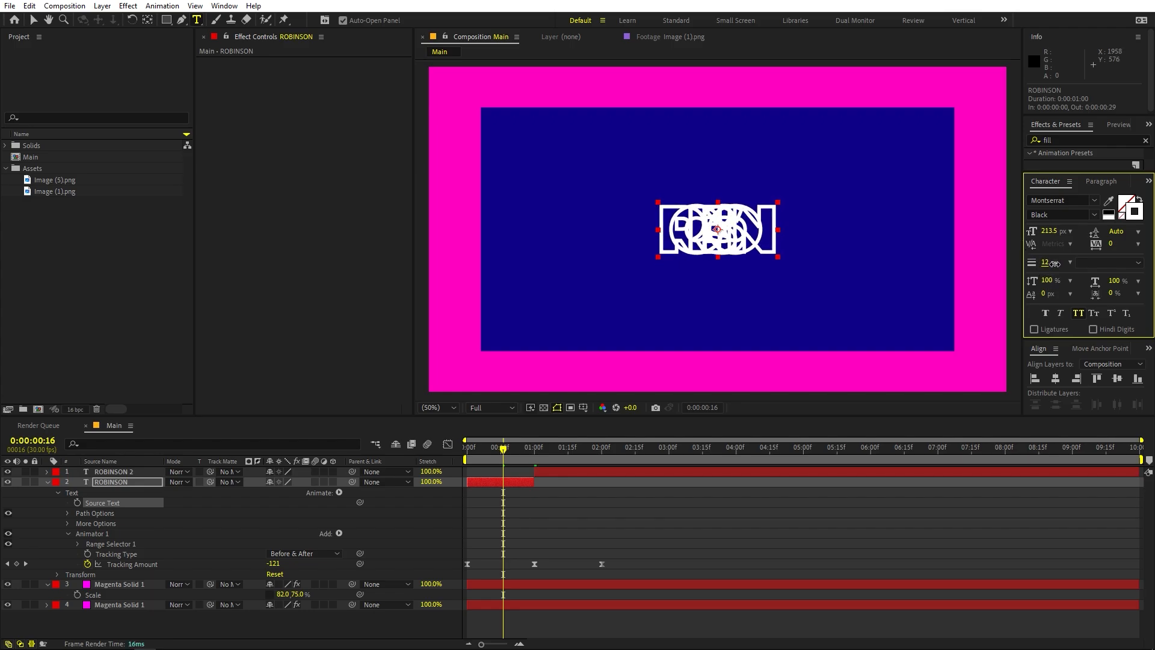
{"action": "left_click", "coordinate": [640, 500]}
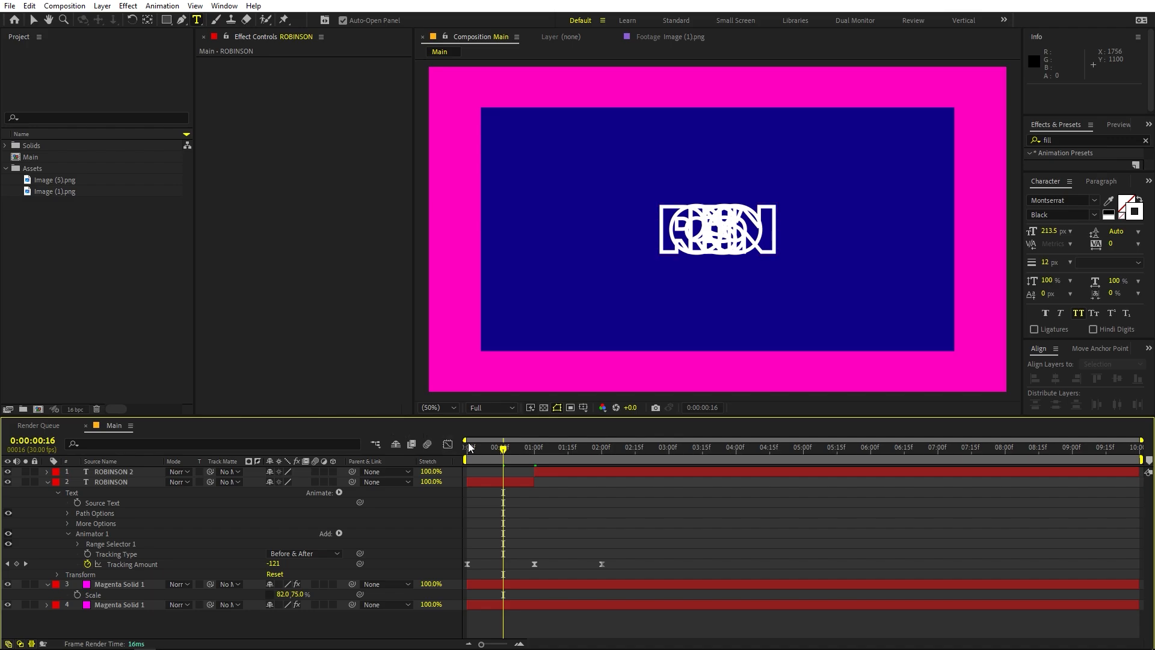
Preview the change from outlined to filled title text and inspect the frames before one second
{"action": "left_click", "coordinate": [469, 447]}
{"action": "key", "text": "space"}
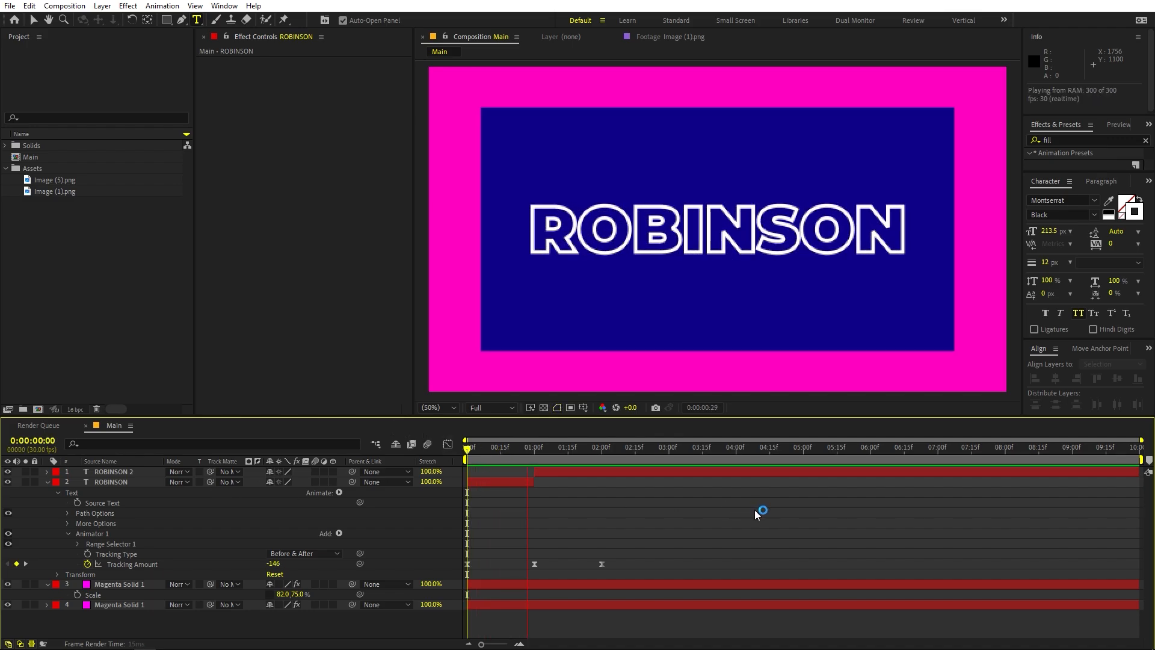
{"action": "left_click", "coordinate": [517, 451]}
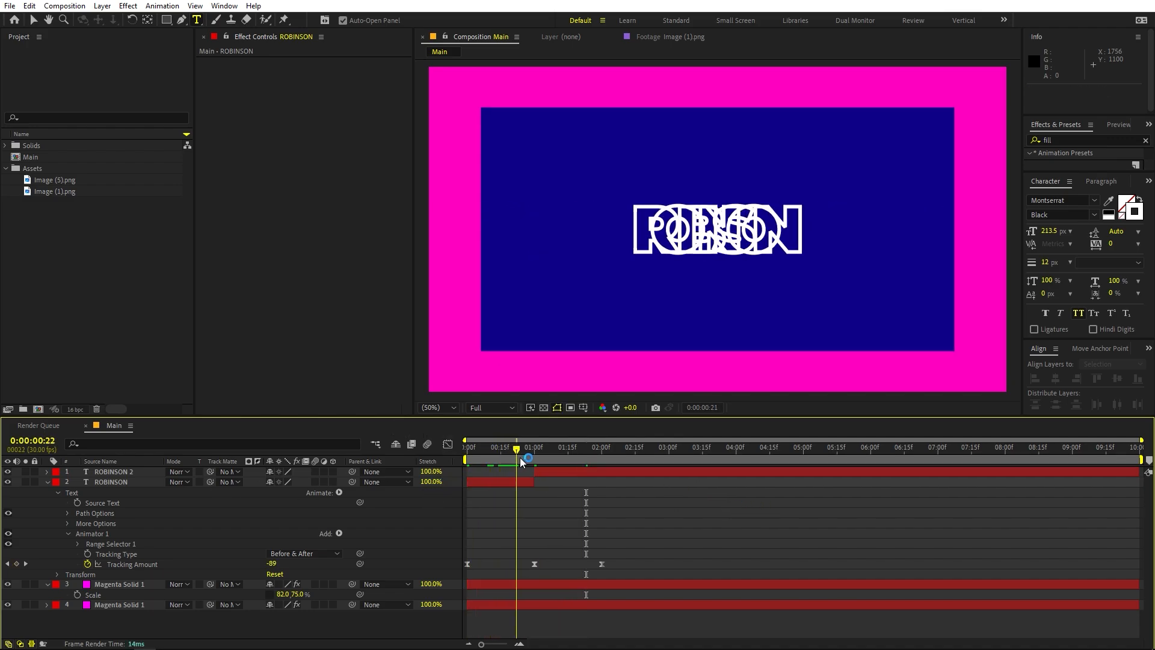
{"action": "mouse_move", "coordinate": [521, 459]}
{"action": "left_mouse_down"}
{"action": "mouse_move", "coordinate": [609, 452]}
{"action": "mouse_move", "coordinate": [511, 464]}
{"action": "left_mouse_up"}
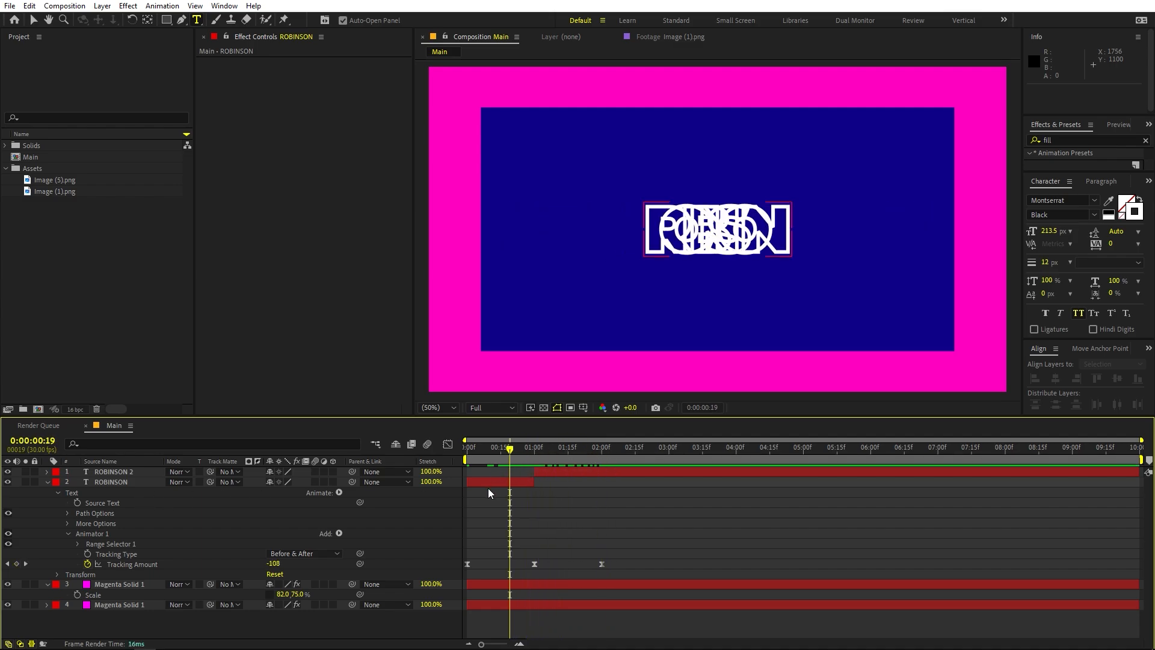
Duplicate the outlined ROBINSON layer, move the copy to the top of the layer stack and go to frame 0:00:00:29
{"action": "left_click", "coordinate": [491, 484]}
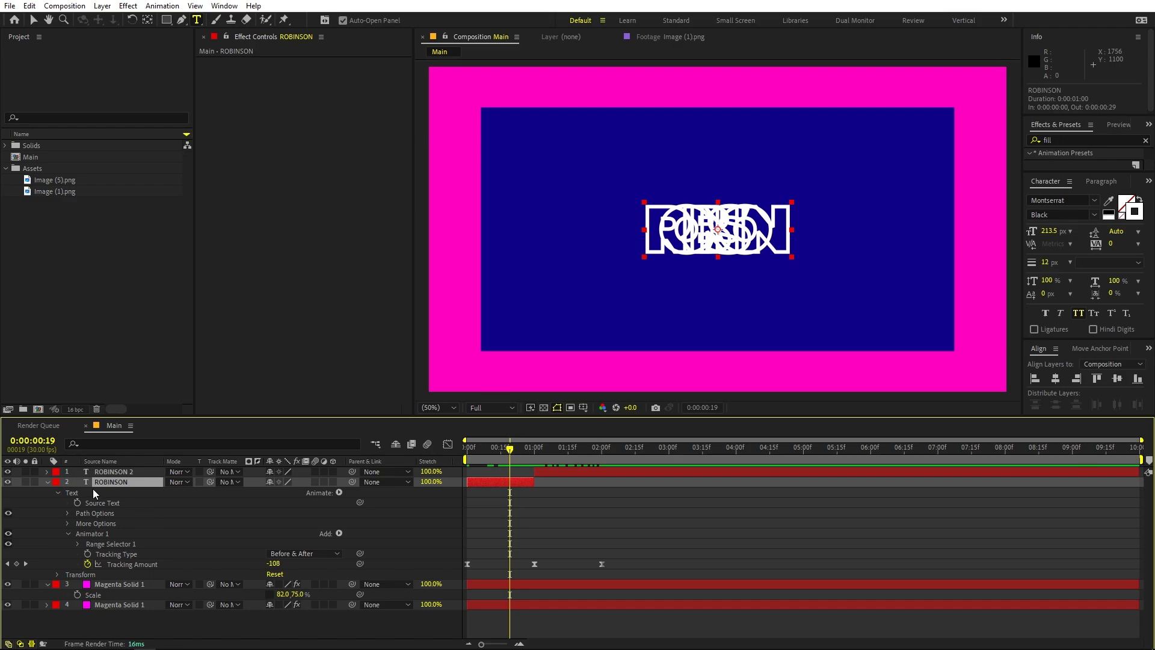
{"action": "key", "text": "ctrl+d"}
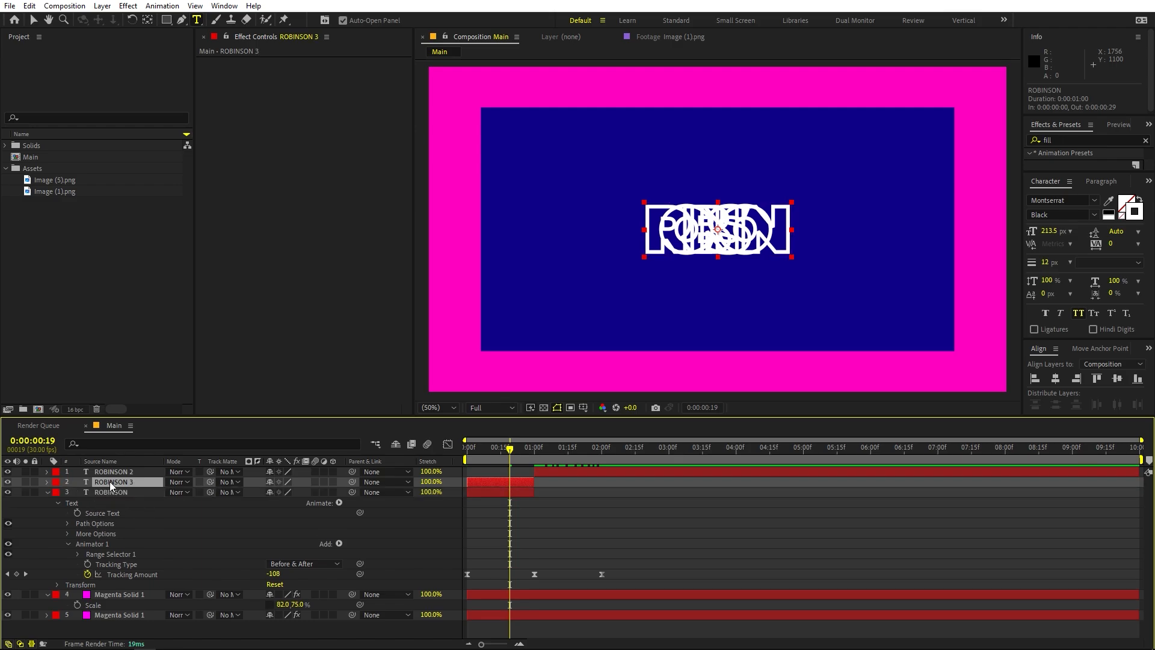
{"action": "left_click_drag", "start_coordinate": [110, 481], "coordinate": [111, 470]}
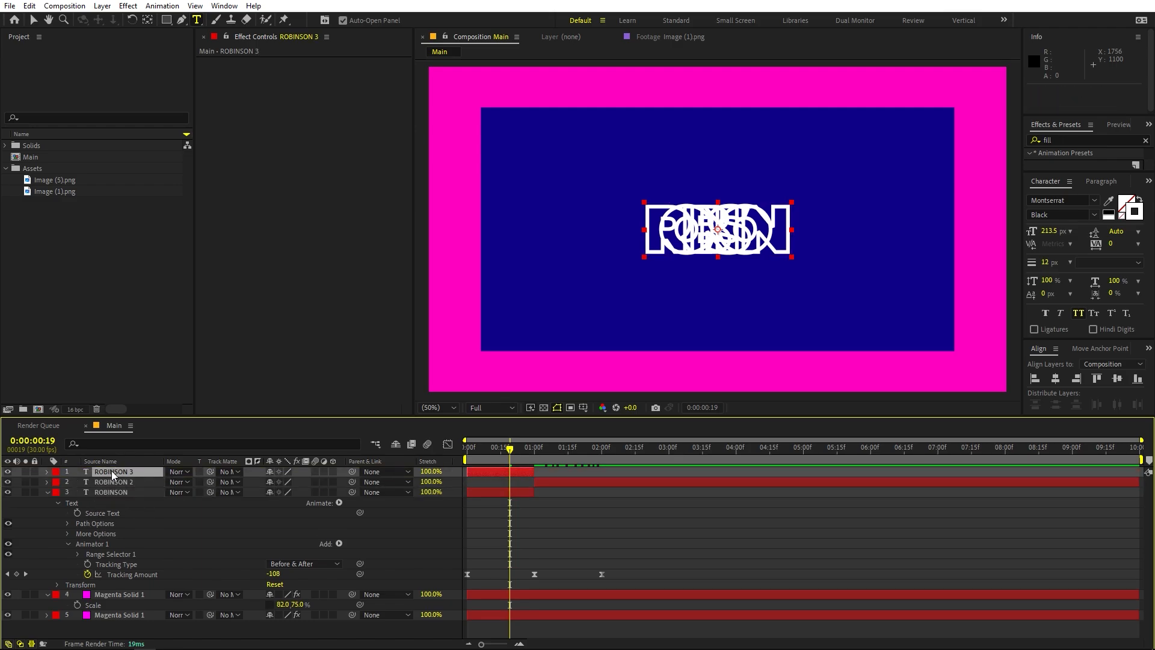
{"action": "left_click_drag", "start_coordinate": [518, 449], "coordinate": [527, 448]}
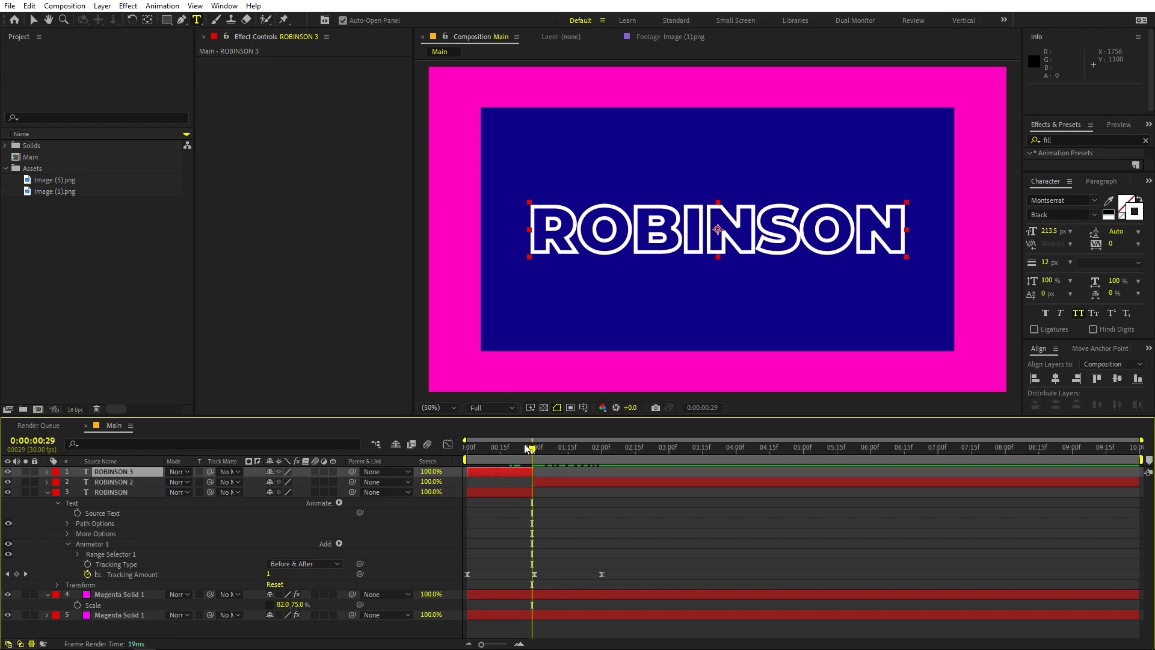
Move the topmost ROBINSON copy straight up until it sits clear of the original title inside the blue panel
{"action": "key", "text": "shift+Up"}
{"action": "key", "text": "shift+Up"}
{"action": "key", "text": "shift+Up"}
{"action": "key", "text": "shift+Up"}
{"action": "key", "text": "shift+Up"}
{"action": "key", "text": "shift+Up"}
{"action": "key", "text": "shift+Up"}
{"action": "key", "text": "shift+Up"}
{"action": "key", "text": "shift+Up"}
{"action": "key", "text": "shift+Up"}
{"action": "key", "text": "shift+Up"}
{"action": "key", "text": "shift+Up"}
{"action": "key", "text": "shift+Up"}
{"action": "key", "text": "shift+Up"}
{"action": "key", "text": "shift+Up"}
{"action": "key", "text": "shift+Up"}
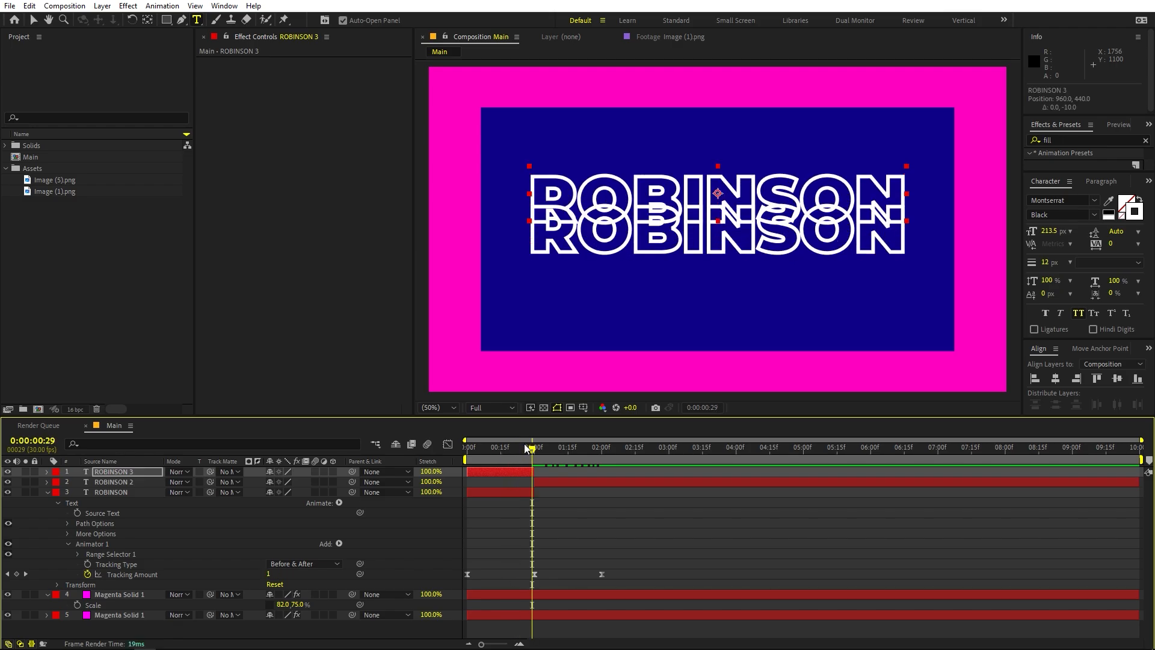
{"action": "key", "text": "shift+Up"}
{"action": "key", "text": "shift+Up"}
{"action": "key", "text": "shift+Up"}
{"action": "key", "text": "shift+Up"}
{"action": "key", "text": "shift+Up"}
{"action": "key", "text": "shift+Up"}
{"action": "key", "text": "shift+Up"}
{"action": "key", "text": "shift+Up"}
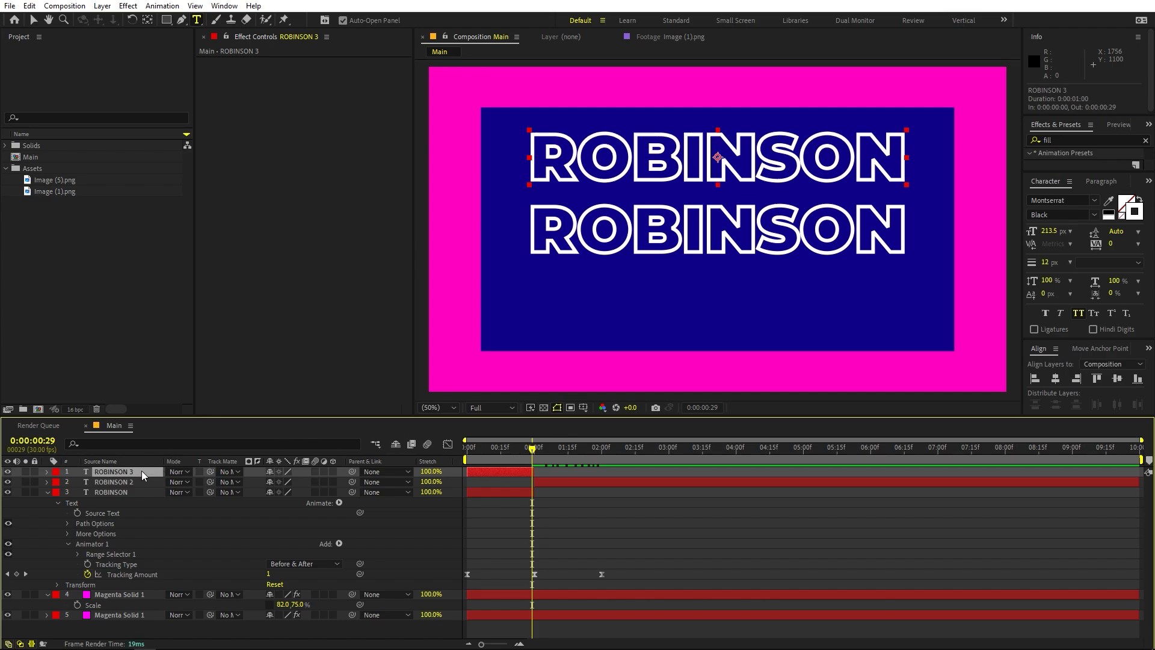
Duplicate the upper outlined ROBINSON copy and move the duplicate straight down below the middle title with matching spacing
{"action": "key", "text": "ctrl+d"}
{"action": "key", "text": "shift+Down"}
{"action": "key", "text": "shift+Down"}
{"action": "key", "text": "shift+Down"}
{"action": "key", "text": "shift+Down"}
{"action": "key", "text": "shift+Down"}
{"action": "key", "text": "shift+Down"}
{"action": "key", "text": "shift+Down"}
{"action": "key", "text": "shift+Down"}
{"action": "key", "text": "shift+Down"}
{"action": "key", "text": "shift+Down"}
{"action": "key", "text": "shift+Down"}
{"action": "key", "text": "shift+Down"}
{"action": "key", "text": "shift+Down"}
{"action": "key", "text": "shift+Down"}
{"action": "key", "text": "shift+Down"}
{"action": "key", "text": "shift+Down"}
{"action": "key", "text": "shift+Down"}
{"action": "key", "text": "shift+Down"}
{"action": "key", "text": "shift+Down"}
{"action": "key", "text": "shift+Down"}
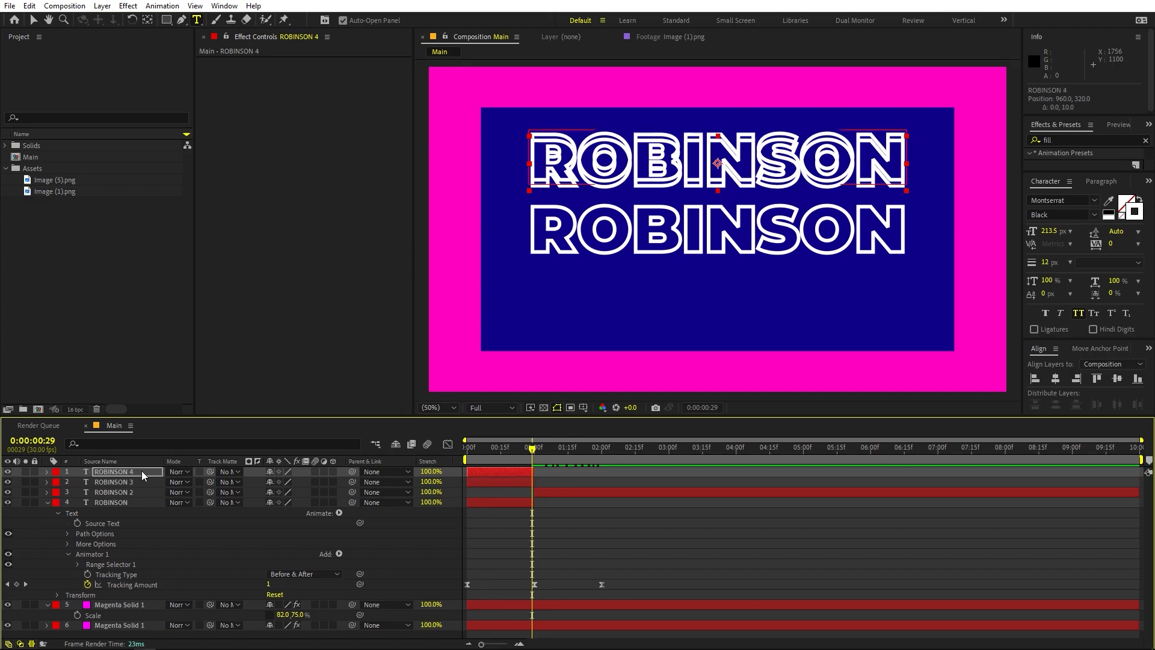
{"action": "key", "text": "shift+Down"}
{"action": "key", "text": "shift+Down"}
{"action": "key", "text": "shift+Down"}
{"action": "key", "text": "shift+Down"}
{"action": "key", "text": "shift+Down"}
{"action": "key", "text": "shift+Down"}
{"action": "key", "text": "shift+Down"}
{"action": "key", "text": "shift+Down"}
{"action": "key", "text": "shift+Down"}
{"action": "key", "text": "shift+Down"}
{"action": "key", "text": "shift+Down"}
{"action": "key", "text": "shift+Down"}
{"action": "key", "text": "shift+Down"}
{"action": "key", "text": "shift+Down"}
{"action": "key", "text": "shift+Down"}
{"action": "key", "text": "shift+Down"}
{"action": "key", "text": "shift+Down"}
{"action": "key", "text": "shift+Down"}
{"action": "key", "text": "shift+Down"}
{"action": "key", "text": "shift+Down"}
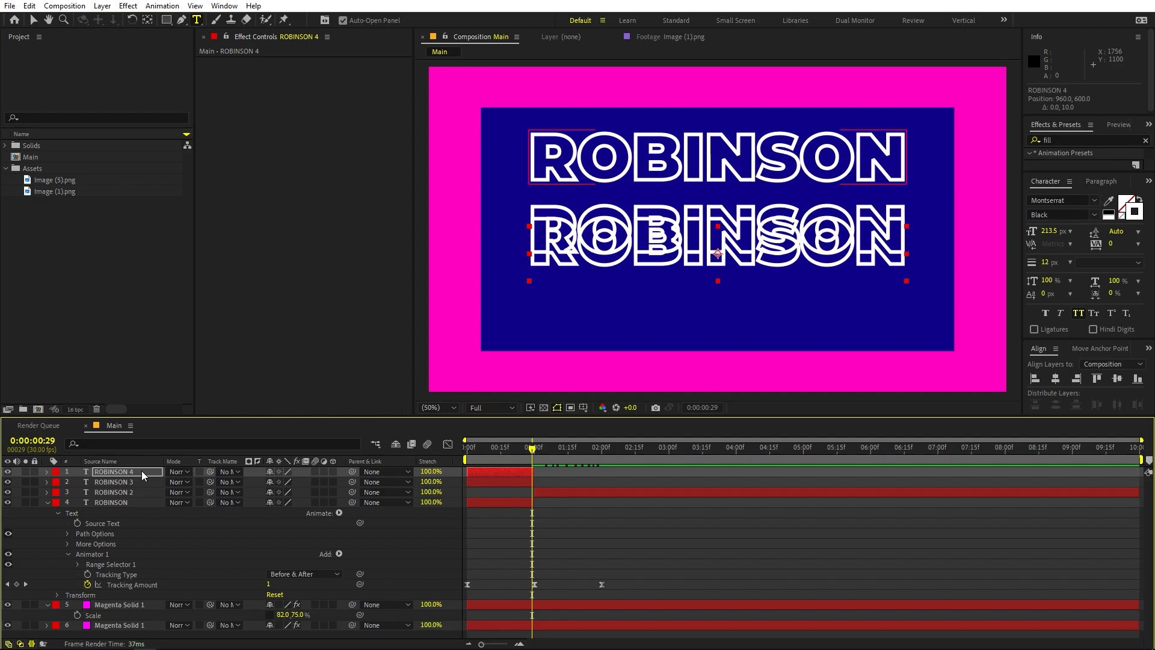
{"action": "key", "text": "shift+Up"}
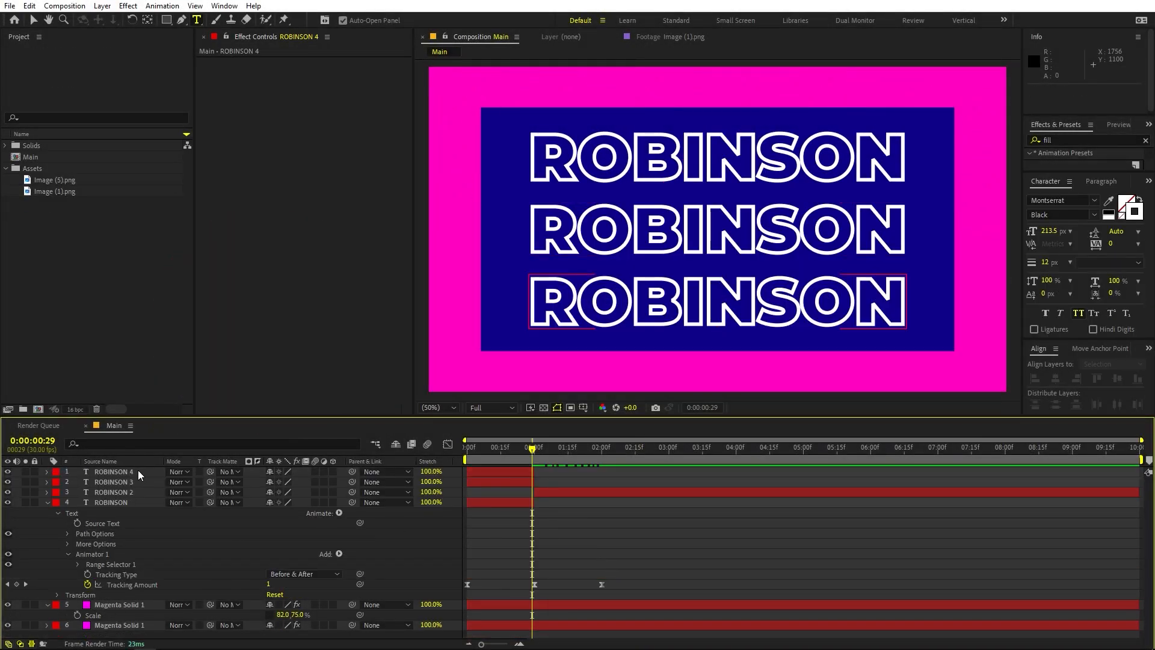
Extend ROBINSON 3 and ROBINSON 4 to end at 0:00:09:07 and trim their starts to the title's split near one second
{"action": "left_click", "coordinate": [115, 471]}
{"action": "left_click", "coordinate": [123, 482], "text": "shift"}
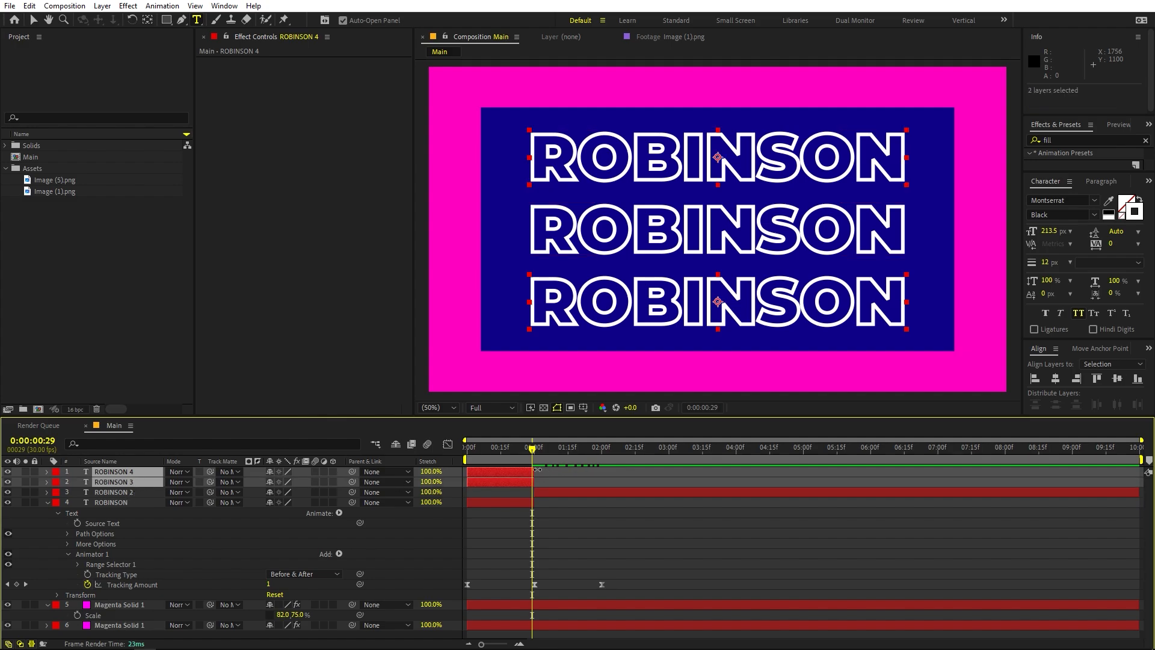
{"action": "left_click_drag", "start_coordinate": [538, 469], "coordinate": [1088, 469]}
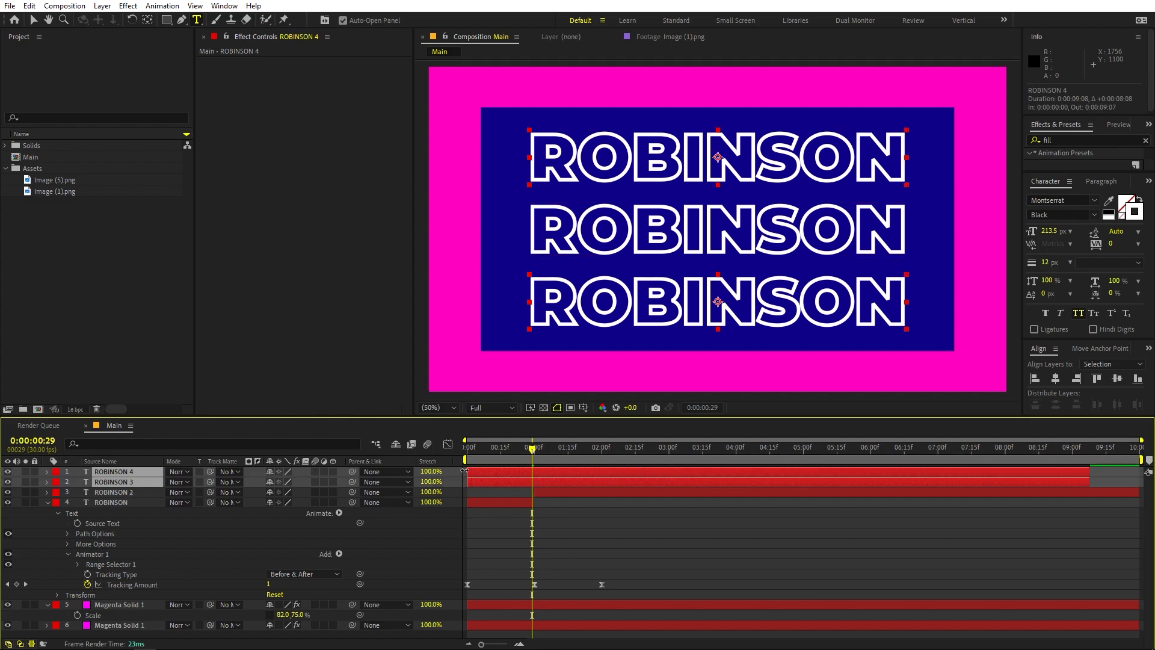
{"action": "left_click_drag", "start_coordinate": [470, 473], "coordinate": [533, 471]}
{"action": "key", "text": "ctrl+z"}
Preview the stacked titles from the start and trim the beginning of both outlined copies to exactly 0:00:01:00
{"action": "key", "text": "Page_Up"}
{"action": "key", "text": "Page_Up"}
{"action": "key", "text": "space"}
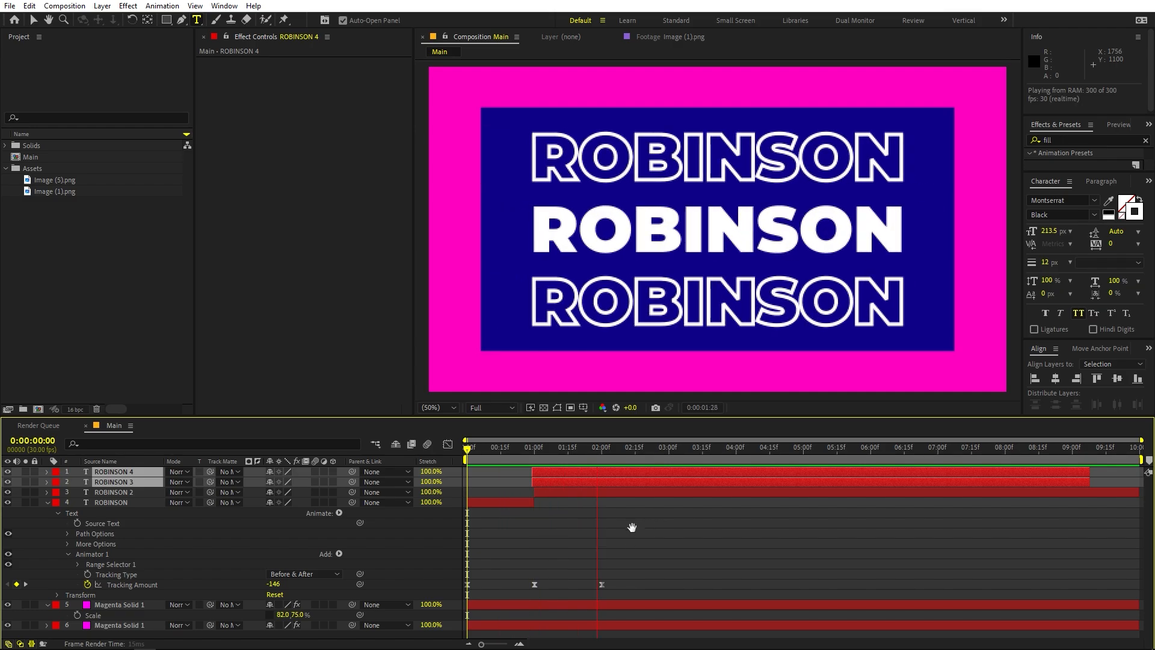
{"action": "left_click_drag", "start_coordinate": [598, 457], "coordinate": [539, 458]}
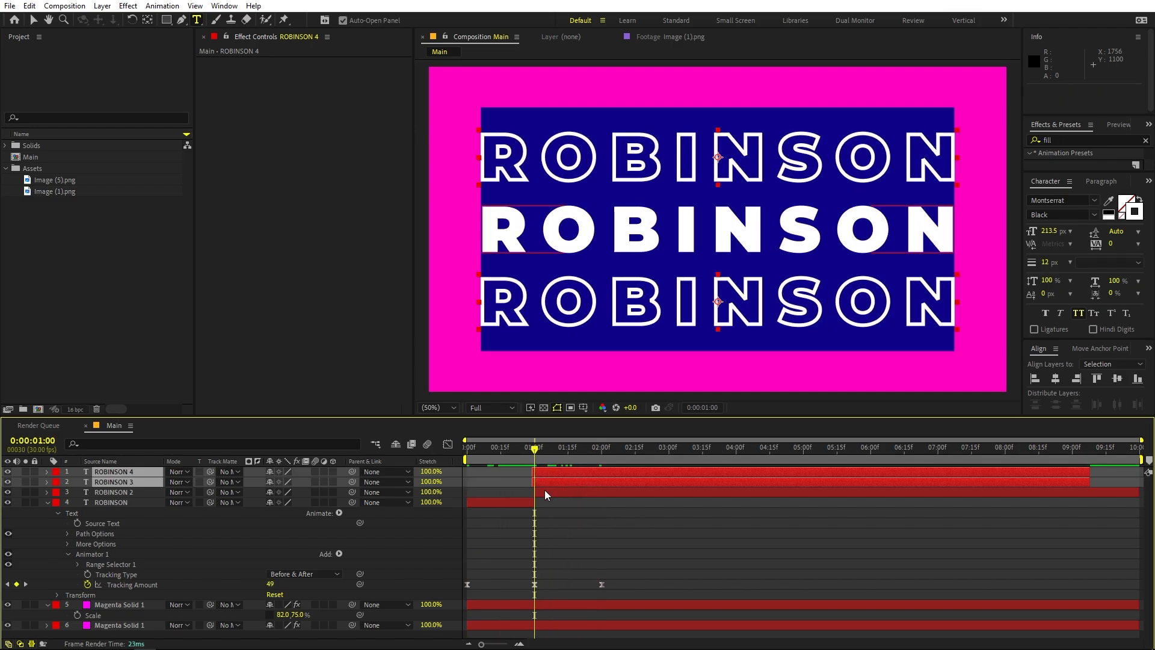
{"action": "scroll", "coordinate": [544, 490], "scroll_direction": "up", "scroll_amount": 5}
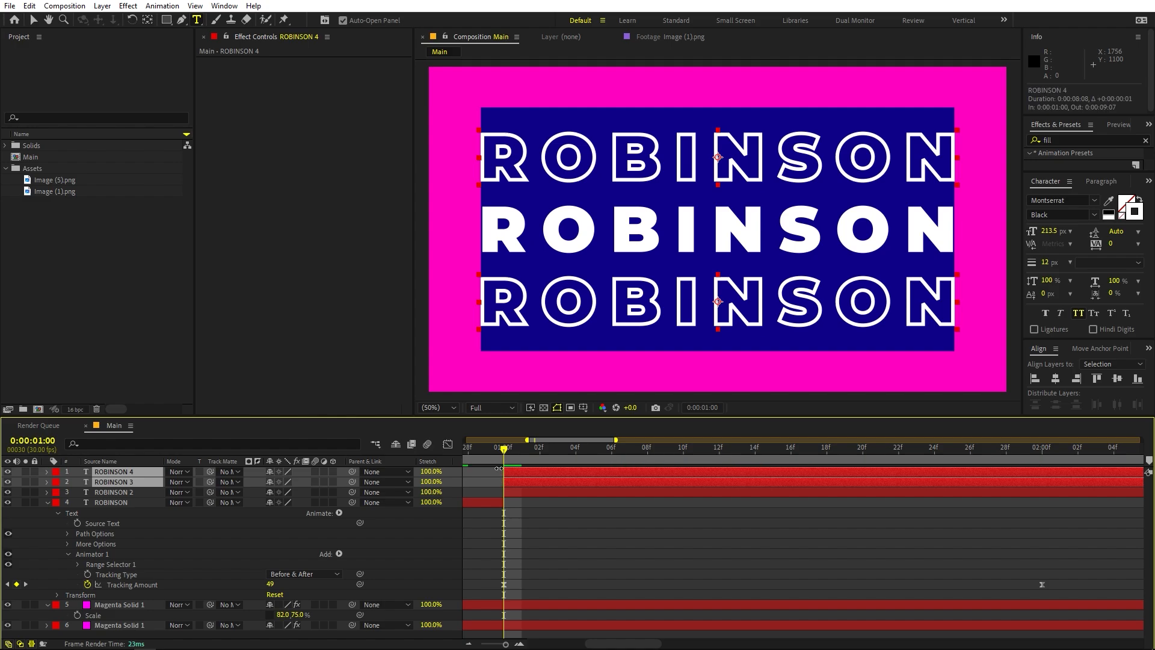
{"action": "scroll", "coordinate": [720, 528], "scroll_direction": "down", "scroll_amount": 5}
{"action": "mouse_move", "coordinate": [527, 449]}
{"action": "left_mouse_down"}
{"action": "mouse_move", "coordinate": [504, 459]}
{"action": "mouse_move", "coordinate": [543, 458]}
{"action": "left_mouse_up"}
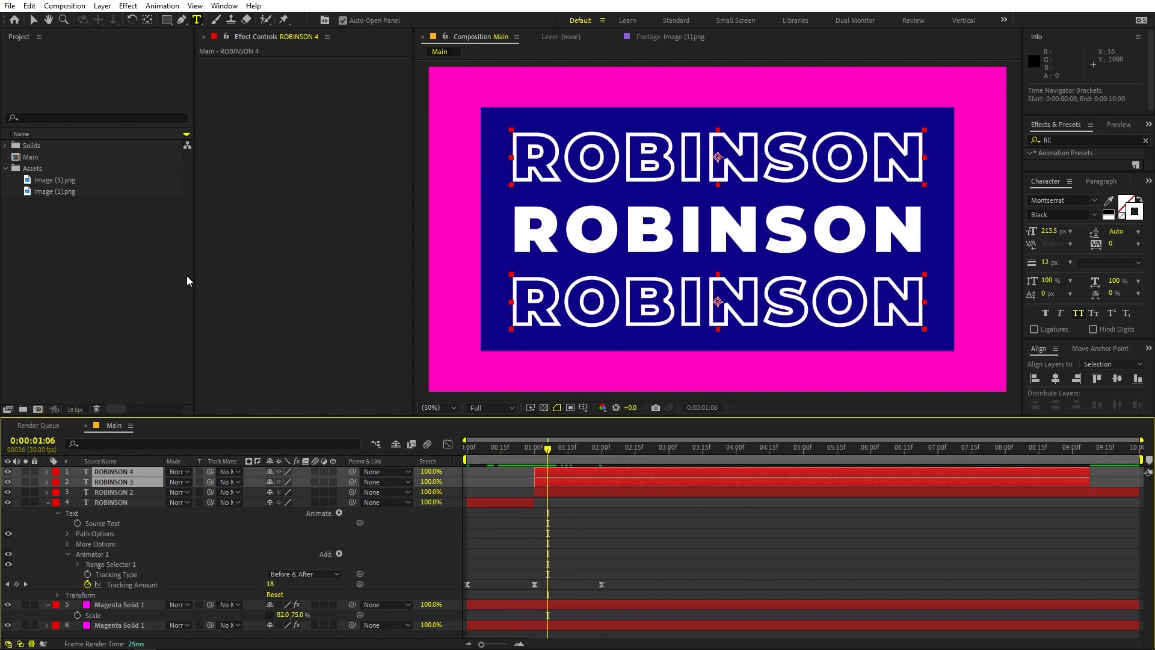
Create a new 1920 x 1080, 30 fps, ten-second composition named Image
{"action": "left_click", "coordinate": [64, 6]}
{"action": "left_click", "coordinate": [68, 18]}
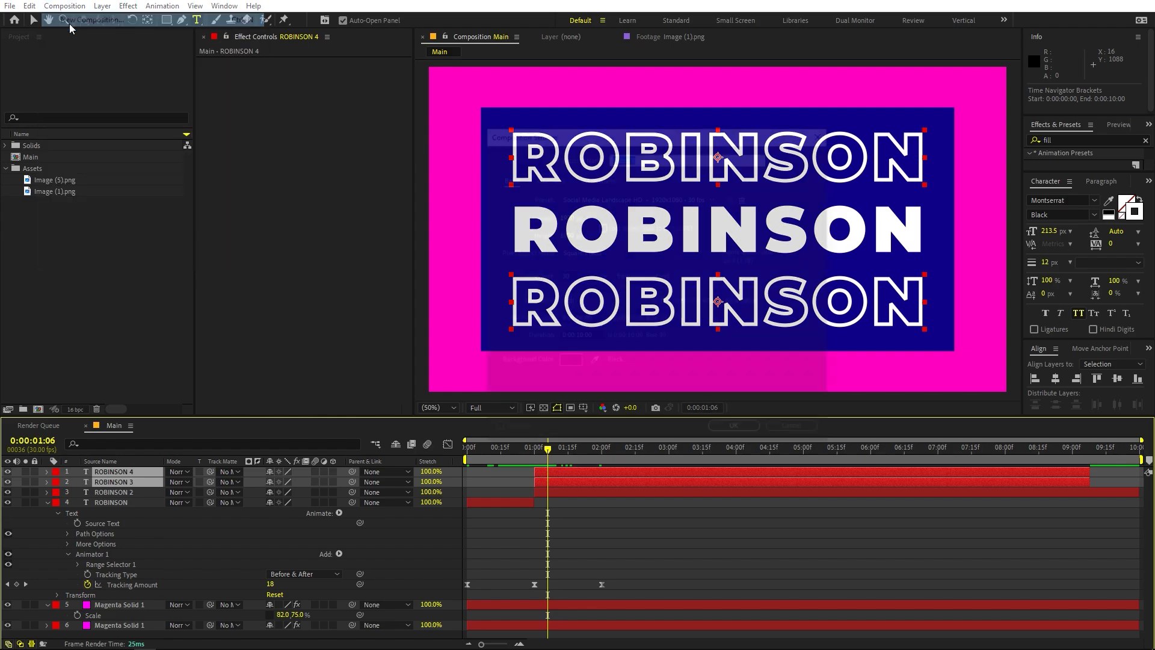
{"action": "type", "text": "Image"}
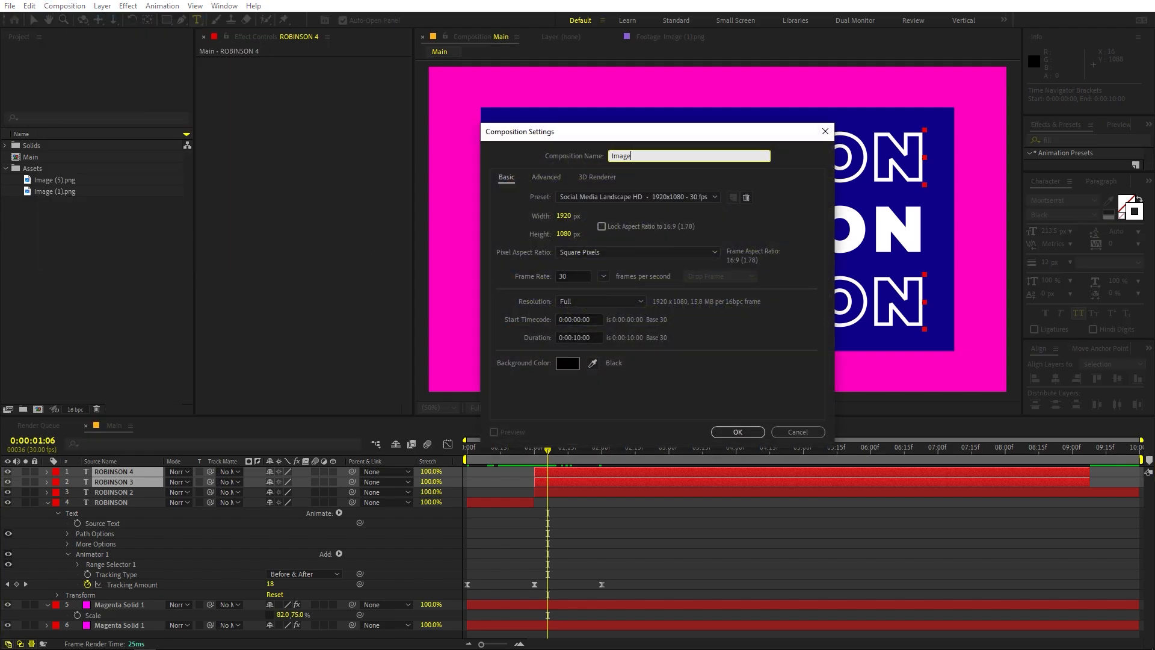
{"action": "key", "text": "Return"}
Add Image (5).png to the Image composition, scale it to 28% and deselect it
{"action": "left_click", "coordinate": [53, 187]}
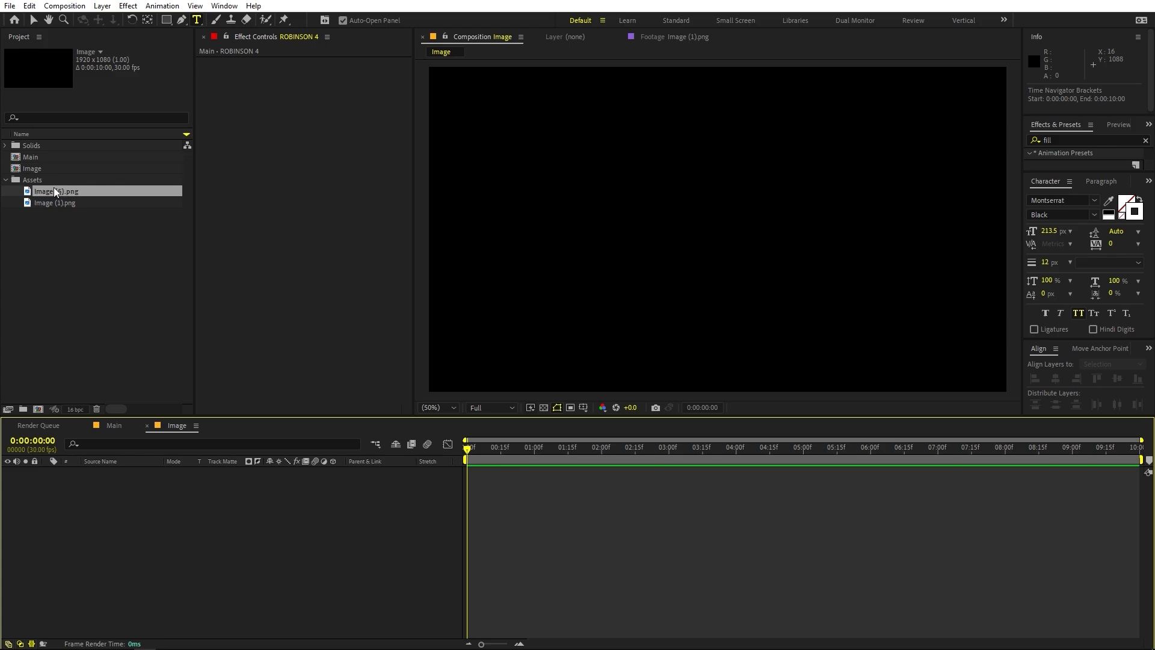
{"action": "left_click_drag", "start_coordinate": [62, 194], "coordinate": [209, 545]}
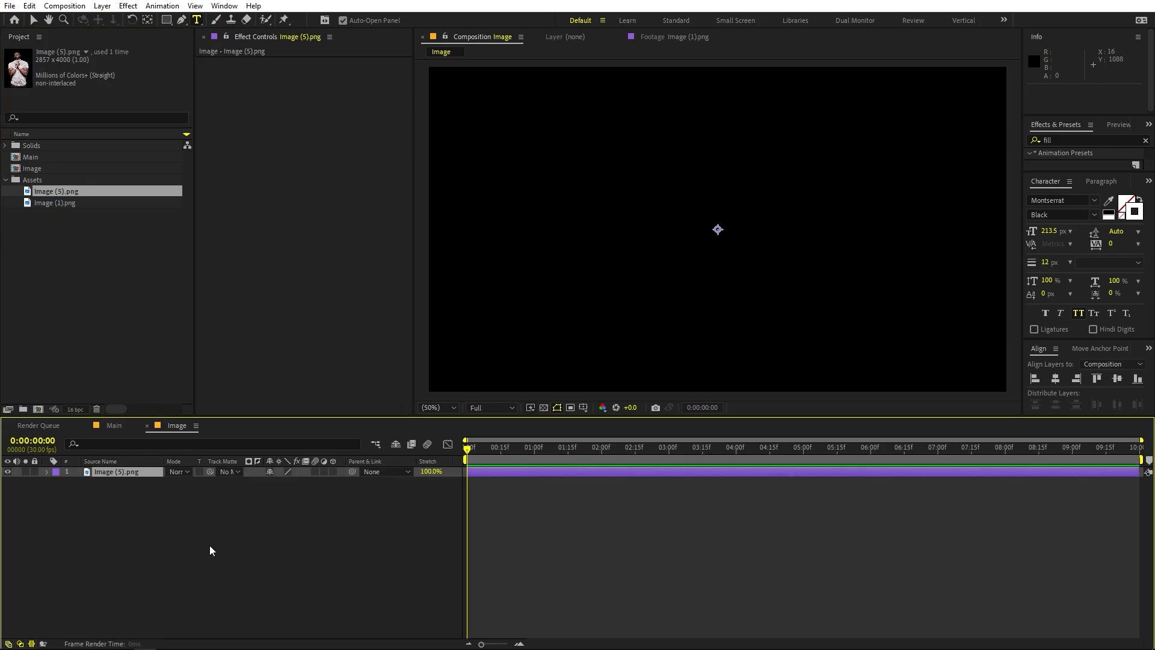
{"action": "key", "text": "s"}
{"action": "left_click_drag", "start_coordinate": [280, 481], "coordinate": [237, 481]}
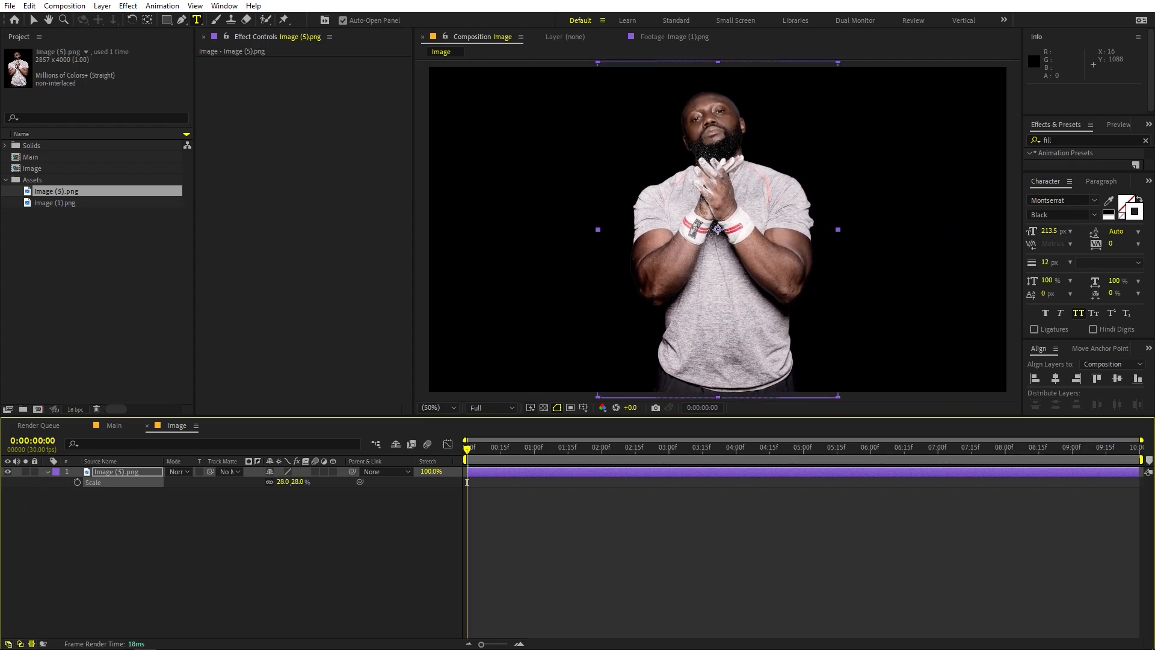
{"action": "left_click", "coordinate": [192, 530]}
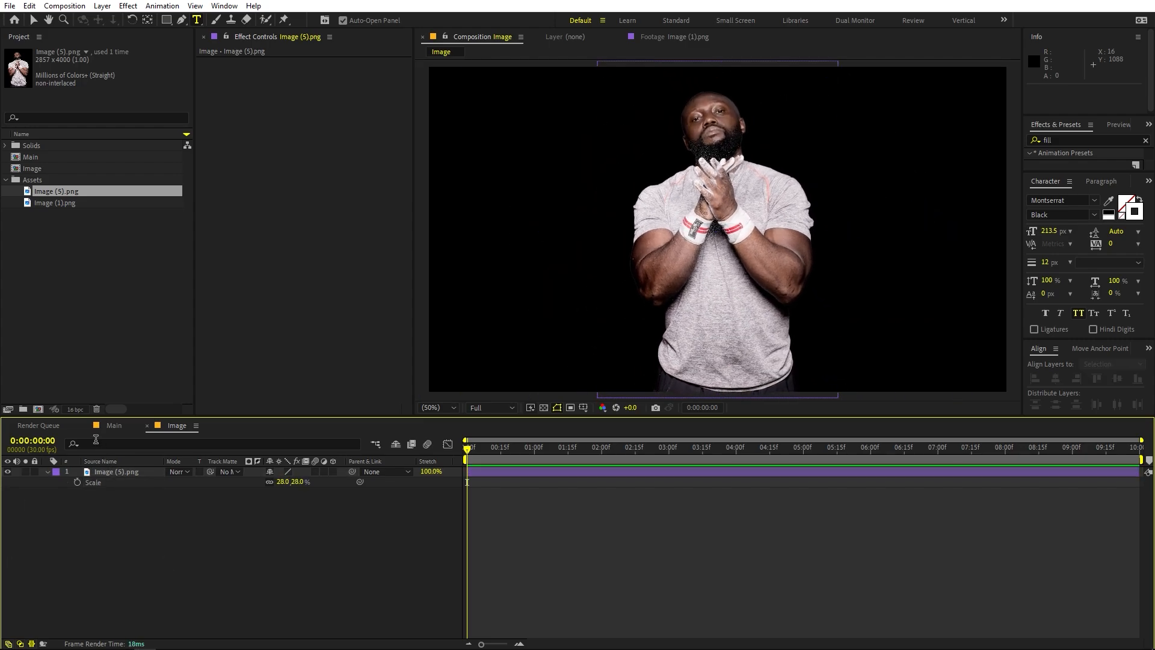
Return to the Main composition and place the Image composition on top of its layer stack
{"action": "left_click", "coordinate": [115, 426]}
{"action": "left_click", "coordinate": [84, 328]}
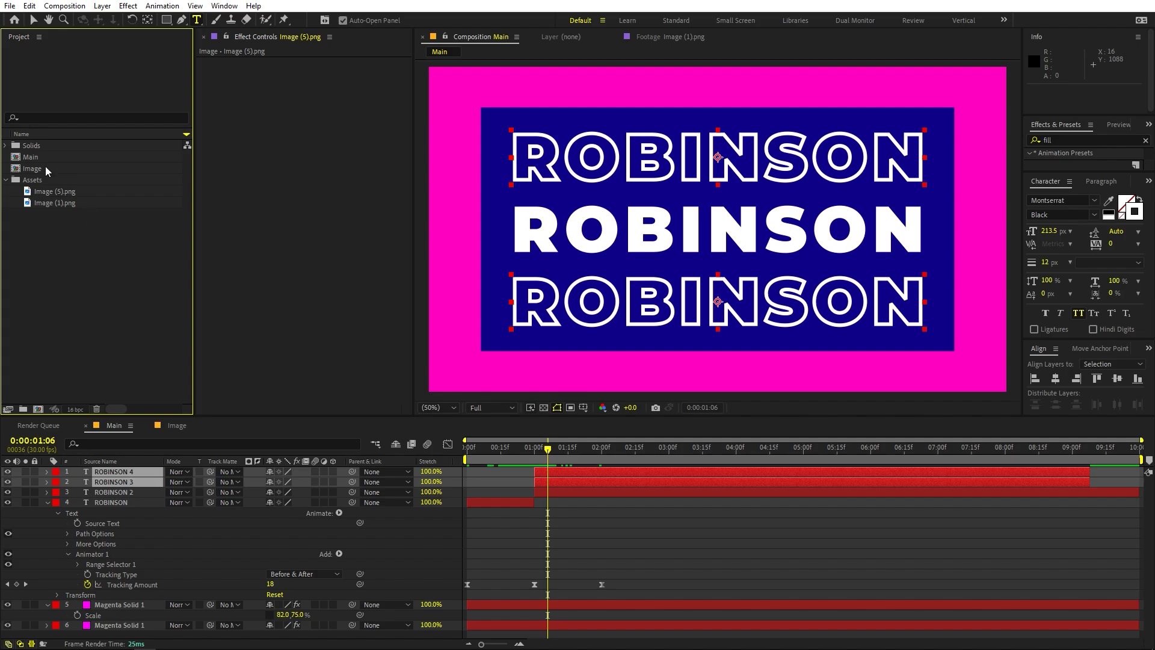
{"action": "left_click_drag", "start_coordinate": [46, 168], "coordinate": [143, 472]}
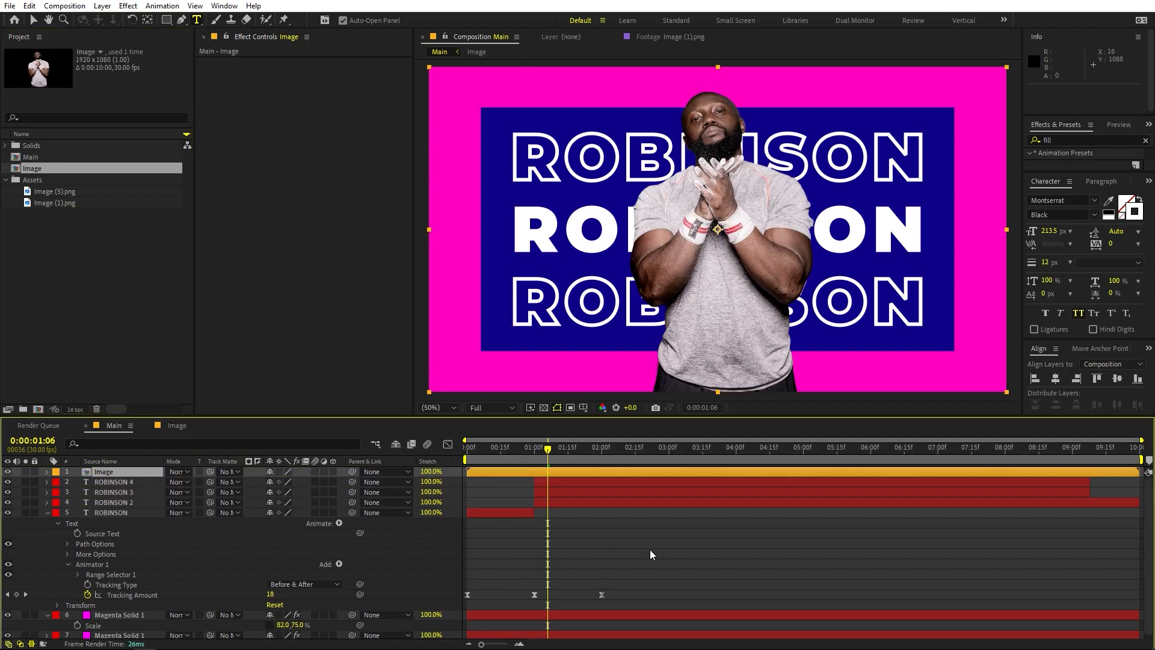
{"action": "left_click", "coordinate": [649, 548]}
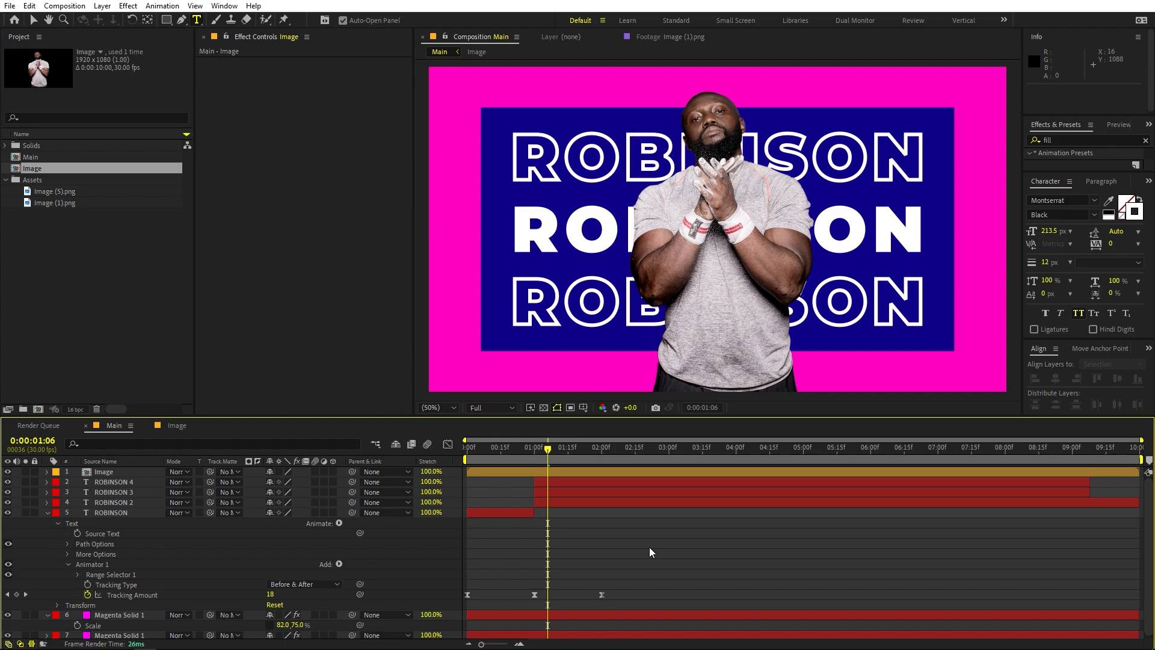
Reorder the layers so Image, ROBINSON 4 and ROBINSON 3 lie beneath the two middle title layers, ROBINSON 2 and ROBINSON
{"action": "left_click", "coordinate": [109, 471]}
{"action": "left_click", "coordinate": [101, 501], "text": "shift"}
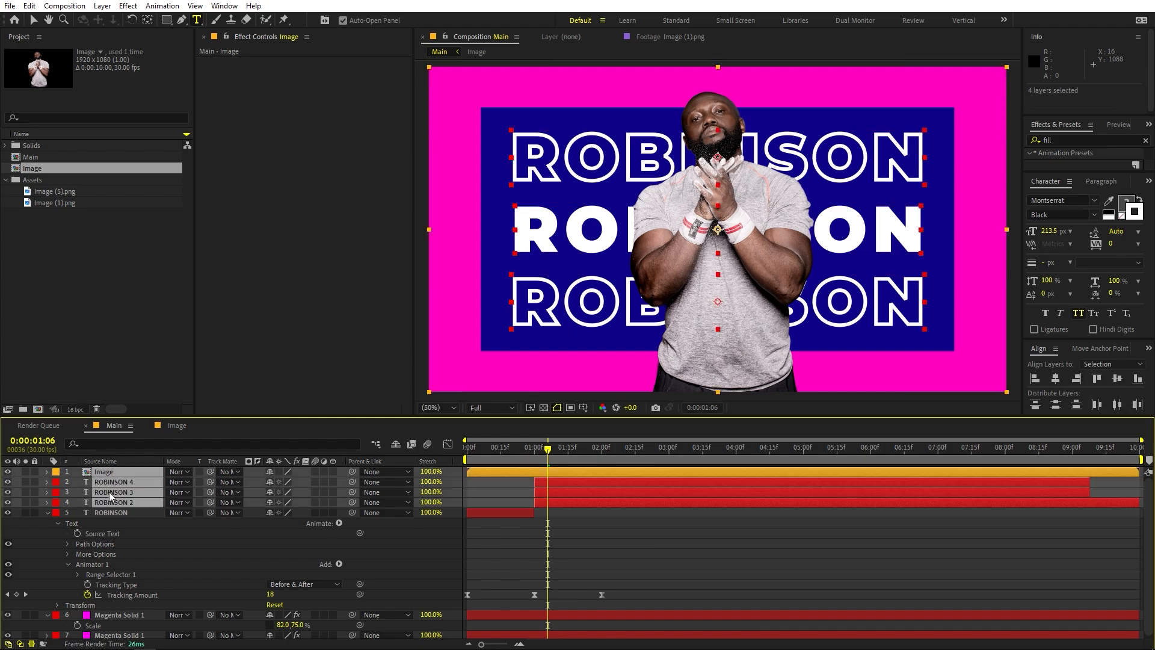
{"action": "left_click", "coordinate": [109, 493], "text": "shift"}
{"action": "left_click_drag", "start_coordinate": [108, 492], "coordinate": [117, 573]}
{"action": "left_click", "coordinate": [694, 525]}
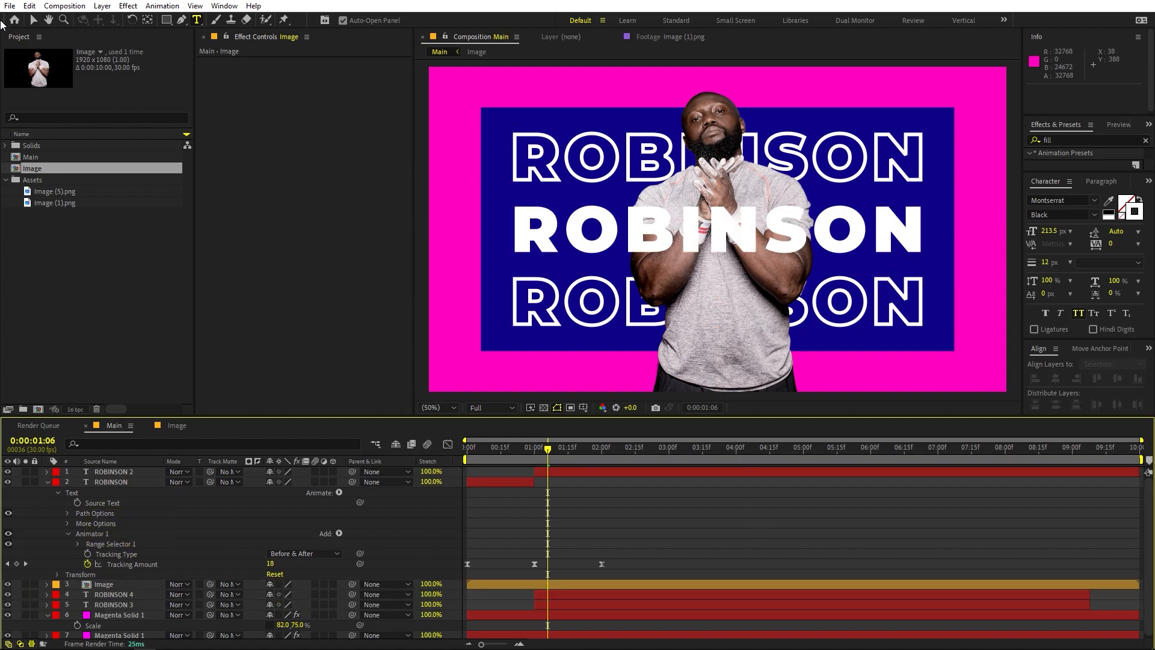
Switch to the Selection tool, find the Tint effect and apply it to the Image layer
{"action": "left_click", "coordinate": [34, 20]}
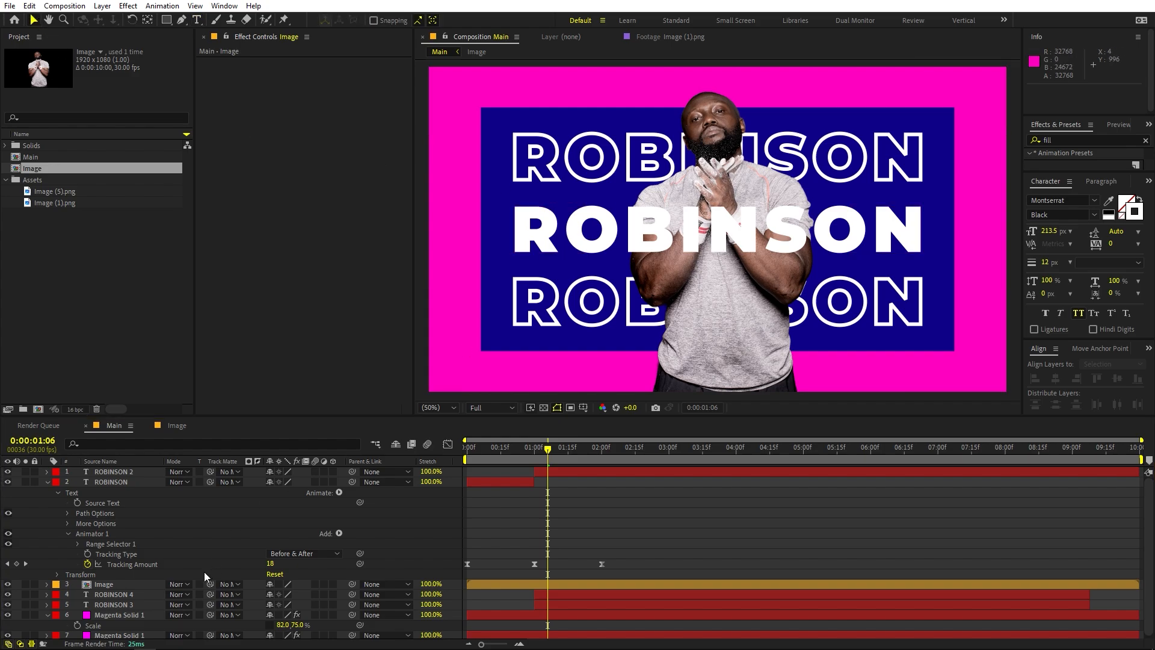
{"action": "left_click", "coordinate": [105, 585]}
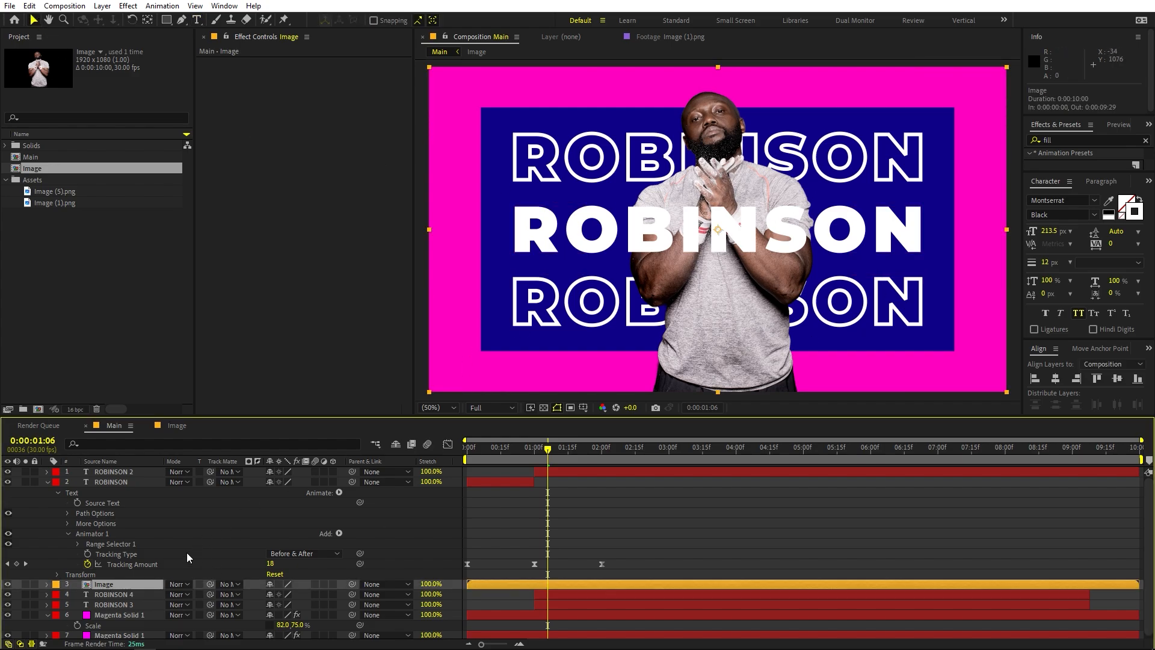
{"action": "left_click", "coordinate": [1068, 140]}
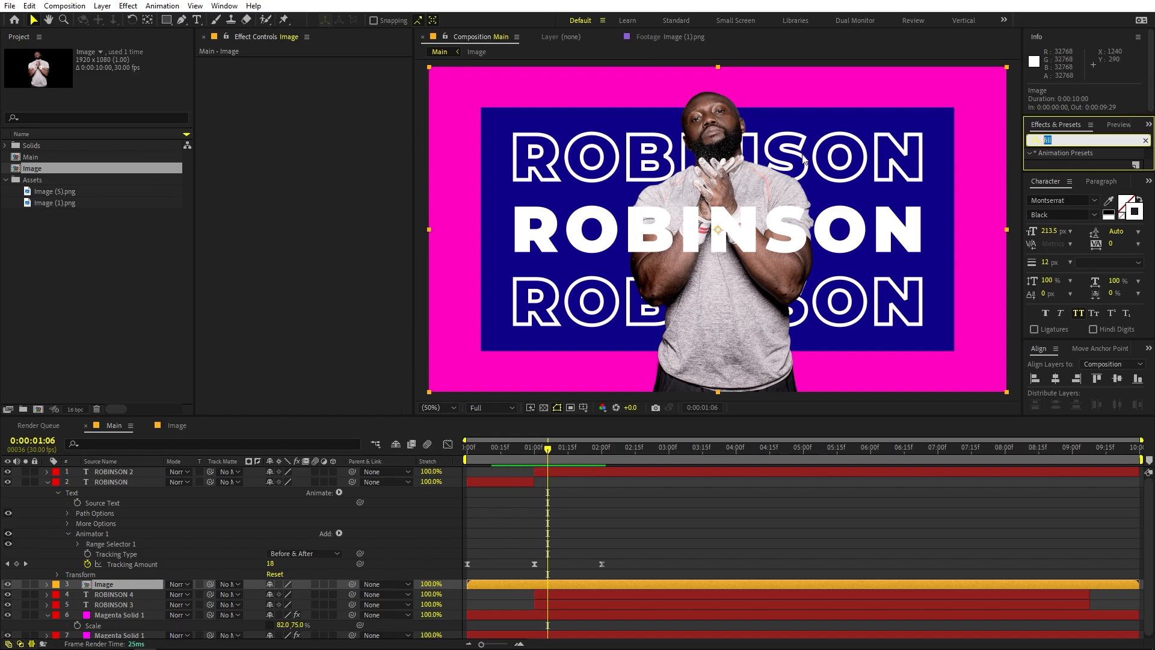
{"action": "type", "text": "tint"}
{"action": "left_click_drag", "start_coordinate": [1072, 194], "coordinate": [145, 586]}
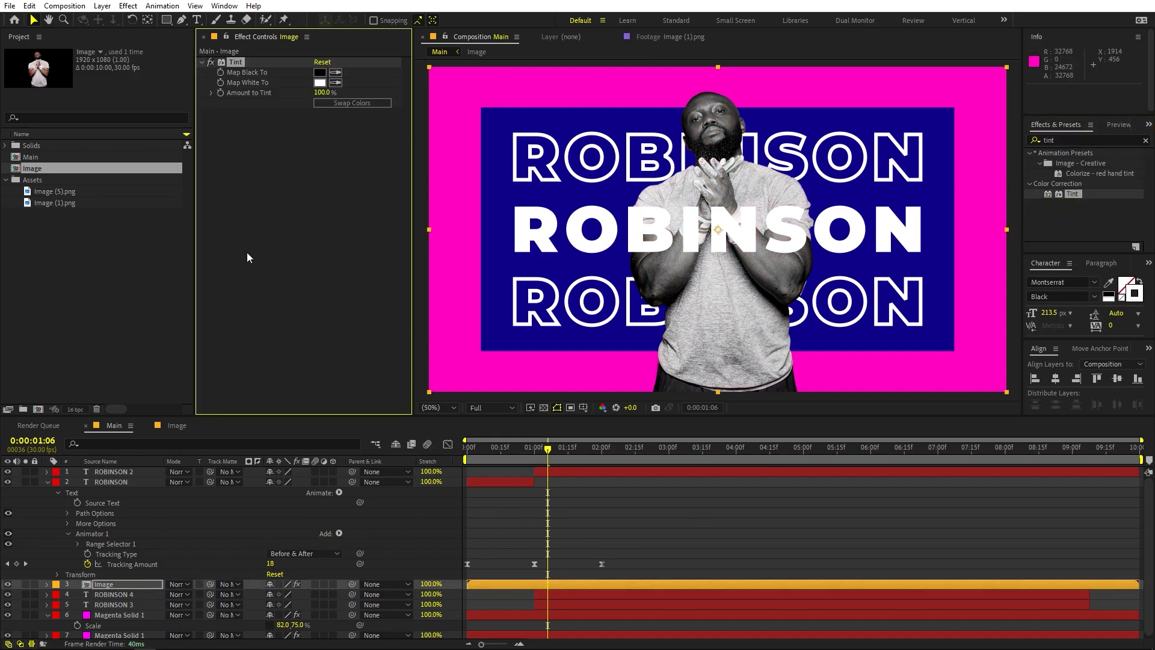
Map the Tint effect's black to the panel's dark blue and its white to the frame's magenta, sampling both from the composition
{"action": "left_click", "coordinate": [335, 72]}
{"action": "left_click", "coordinate": [542, 120]}
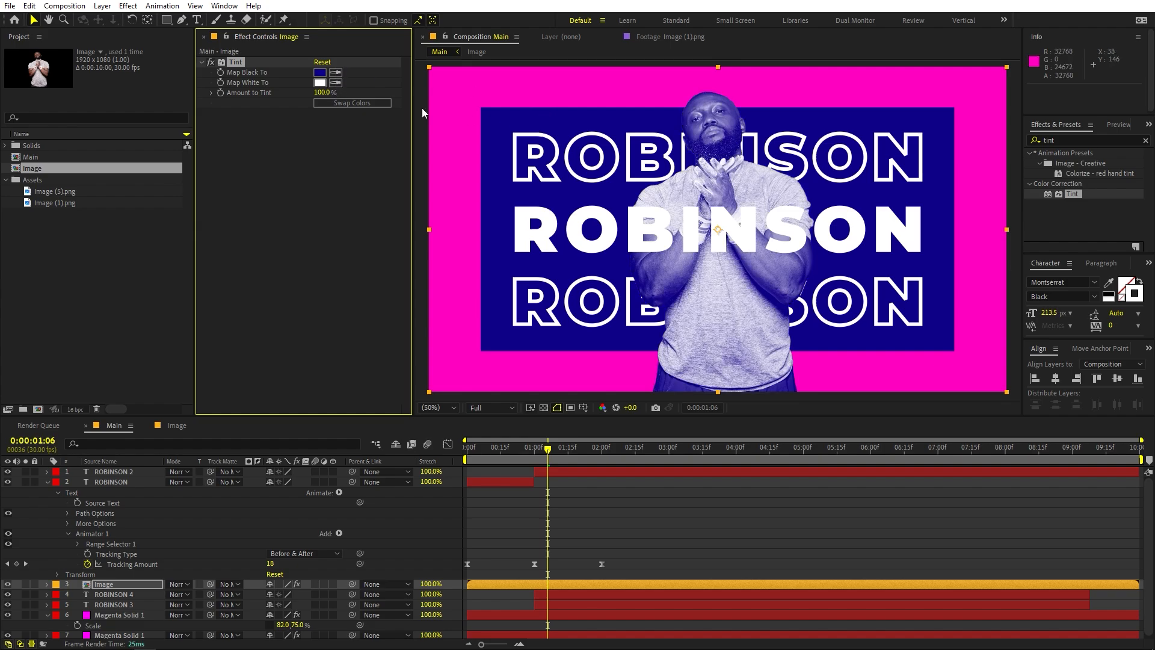
{"action": "left_click", "coordinate": [335, 82]}
{"action": "left_click", "coordinate": [438, 84]}
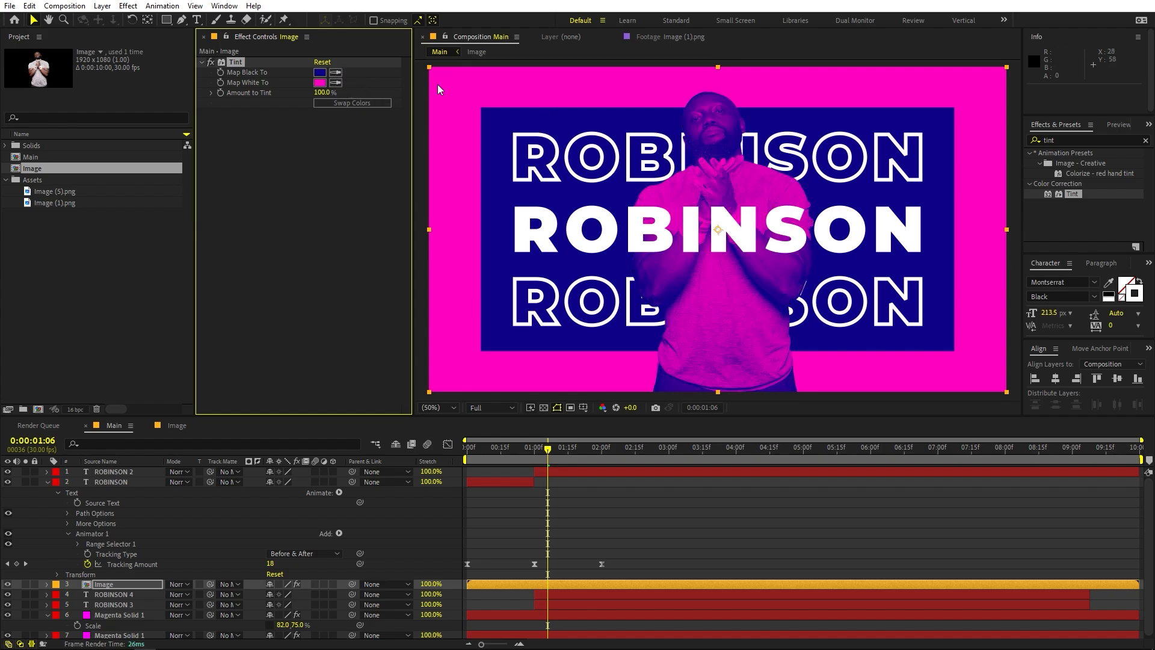
Find the Curves effect and apply it to the Image layer
{"action": "left_click", "coordinate": [1085, 140]}
{"action": "key", "text": "BackSpace"}
{"action": "key", "text": "BackSpace"}
{"action": "key", "text": "BackSpace"}
{"action": "key", "text": "BackSpace"}
{"action": "type", "text": "curves"}
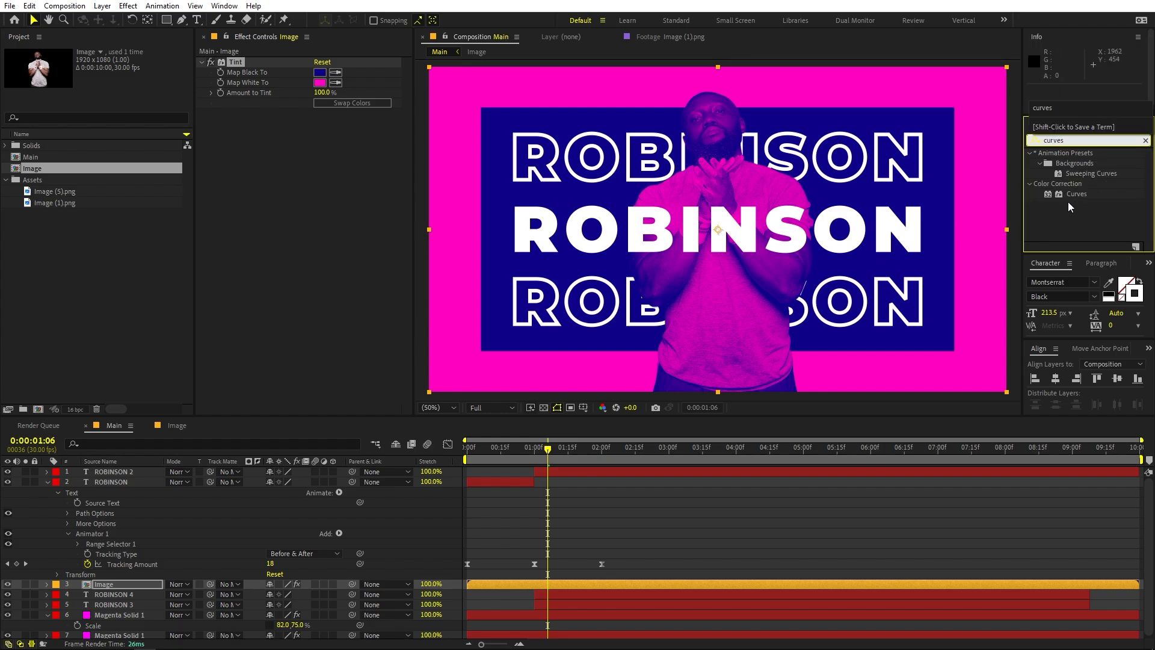
{"action": "left_click_drag", "start_coordinate": [1076, 193], "coordinate": [278, 206]}
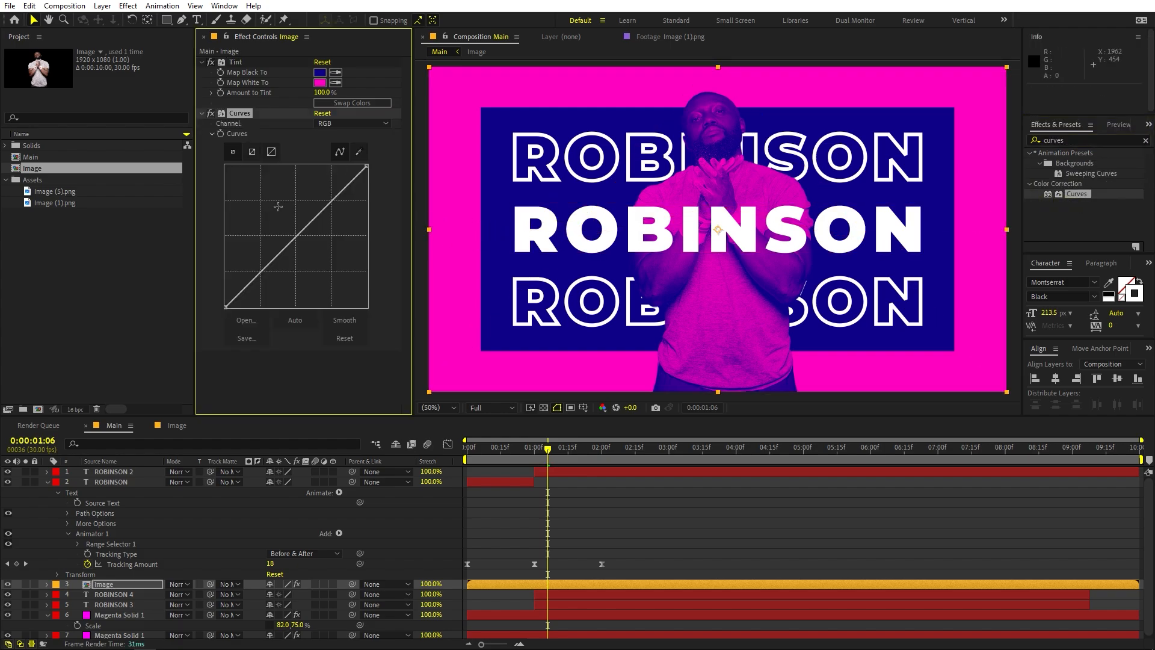
Brighten the photo with two raised points on the RGB curve, then move Curves above Tint and collapse it
{"action": "left_click", "coordinate": [267, 264]}
{"action": "left_click_drag", "start_coordinate": [267, 264], "coordinate": [315, 193]}
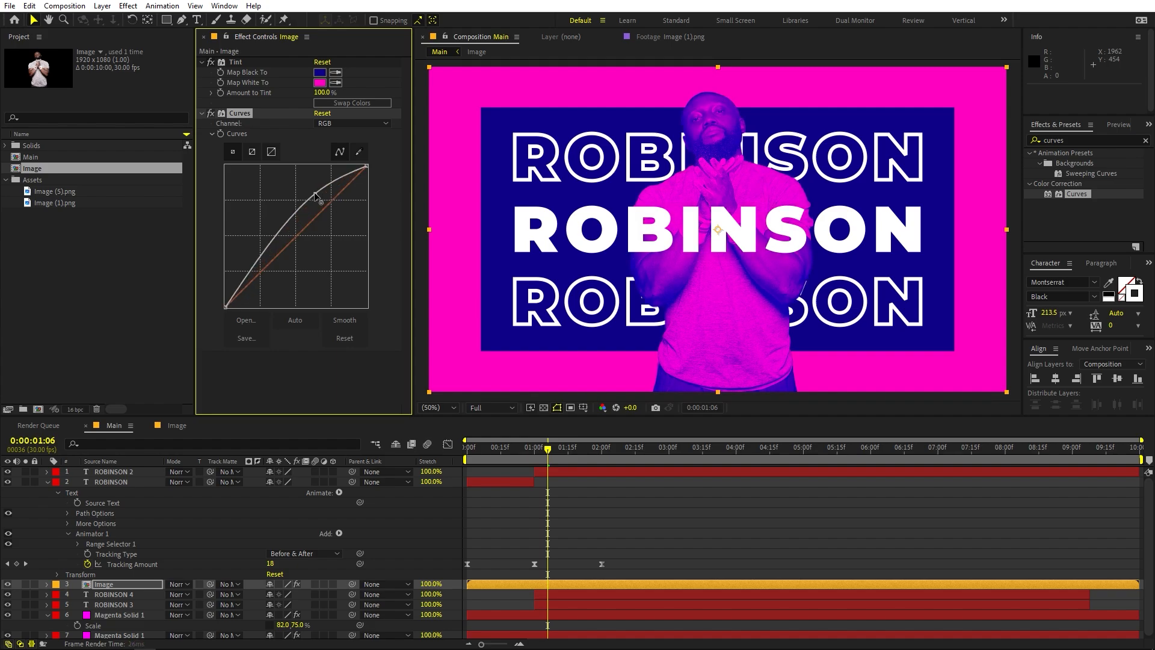
{"action": "left_click", "coordinate": [251, 259]}
{"action": "left_click_drag", "start_coordinate": [251, 260], "coordinate": [254, 263]}
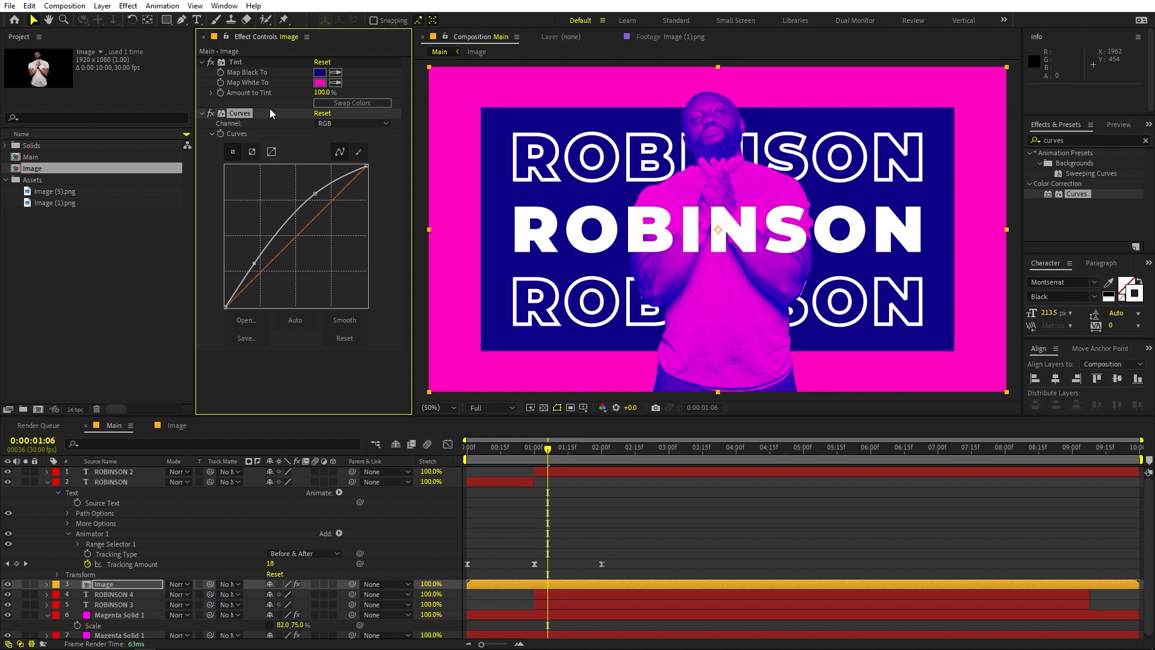
{"action": "left_click_drag", "start_coordinate": [235, 113], "coordinate": [236, 64]}
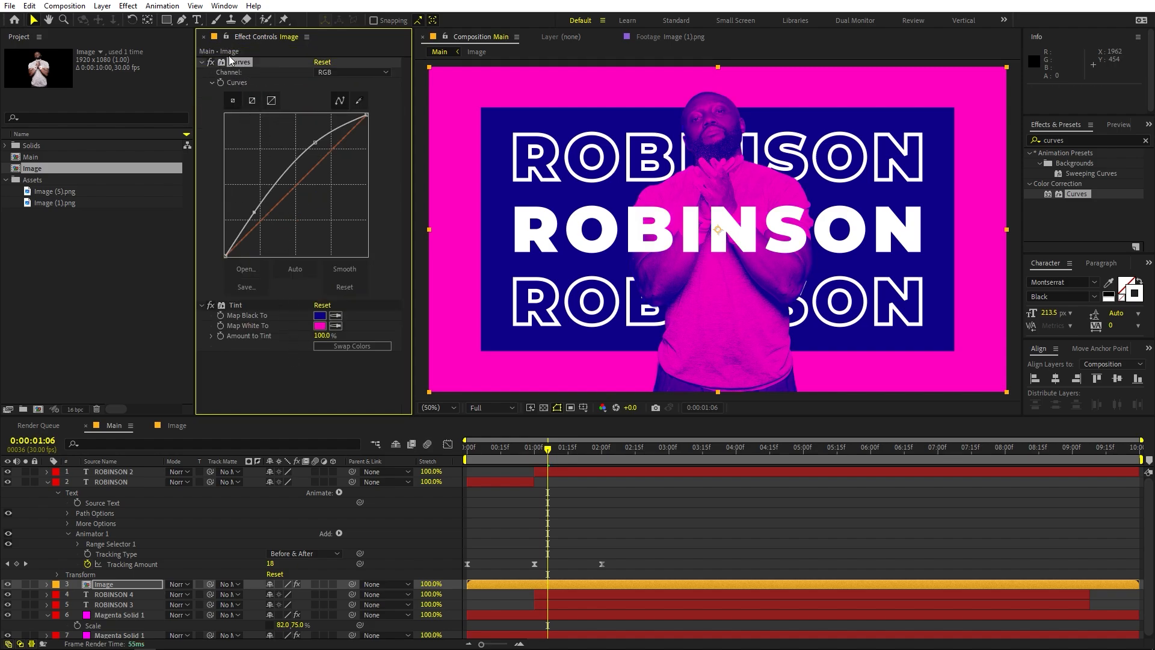
{"action": "left_click", "coordinate": [201, 62]}
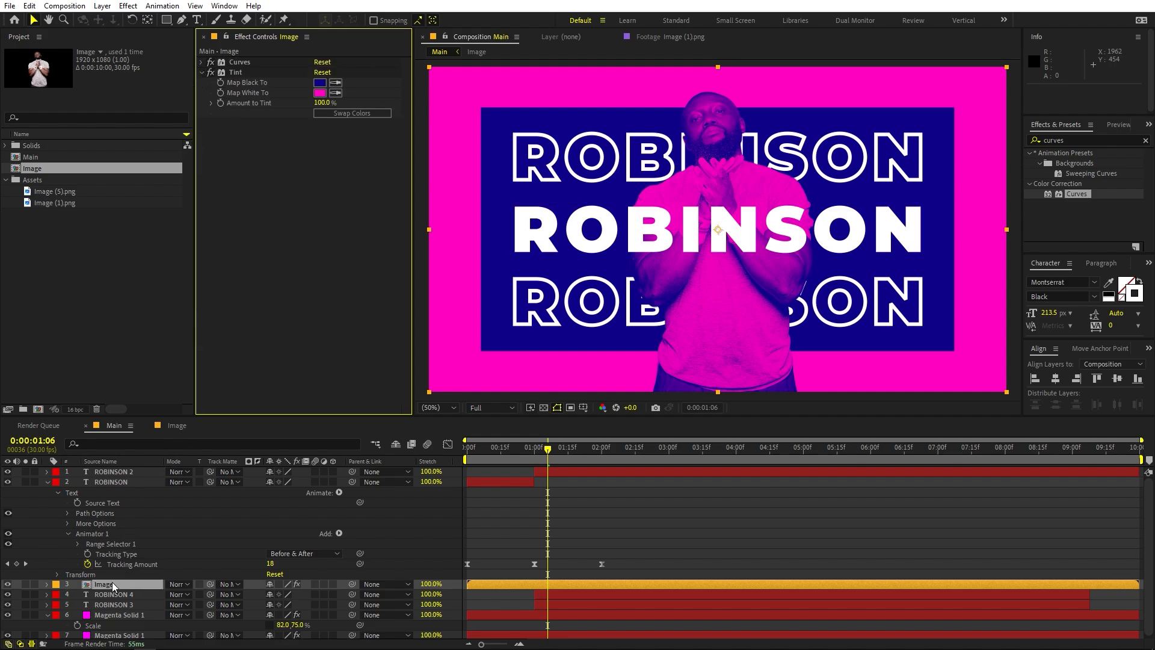
Set a Position keyframe on the Image layer at 0:00:01:06
{"action": "key", "text": "p"}
{"action": "left_click", "coordinate": [77, 594]}
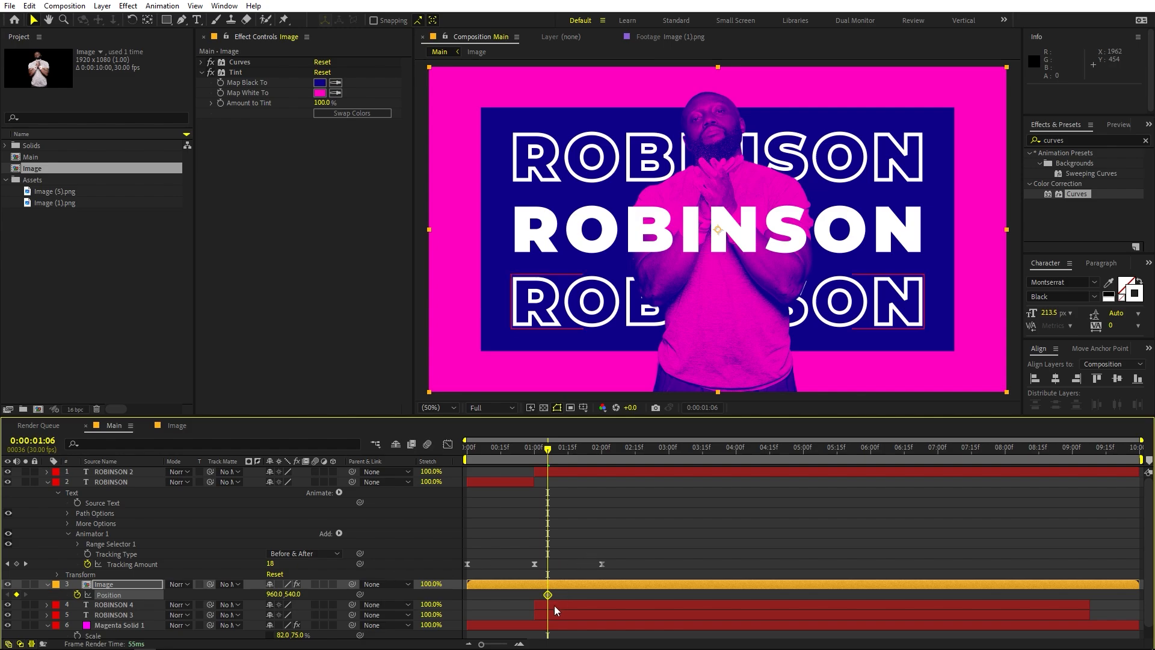
{"action": "left_click_drag", "start_coordinate": [549, 594], "coordinate": [546, 593]}
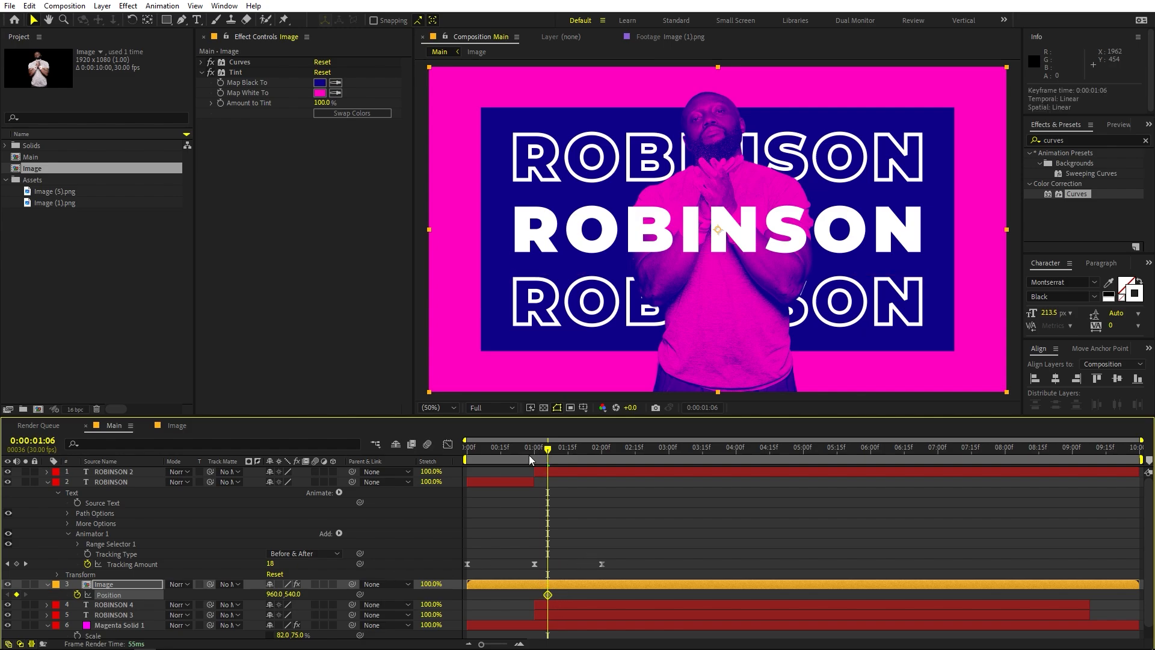
At 0:00:00:00, move the Image layer straight down to Position 960, 1576, and apply Easy Ease to both Position keyframes
{"action": "left_click_drag", "start_coordinate": [529, 455], "coordinate": [467, 453]}
{"action": "left_click_drag", "start_coordinate": [737, 287], "coordinate": [744, 603]}
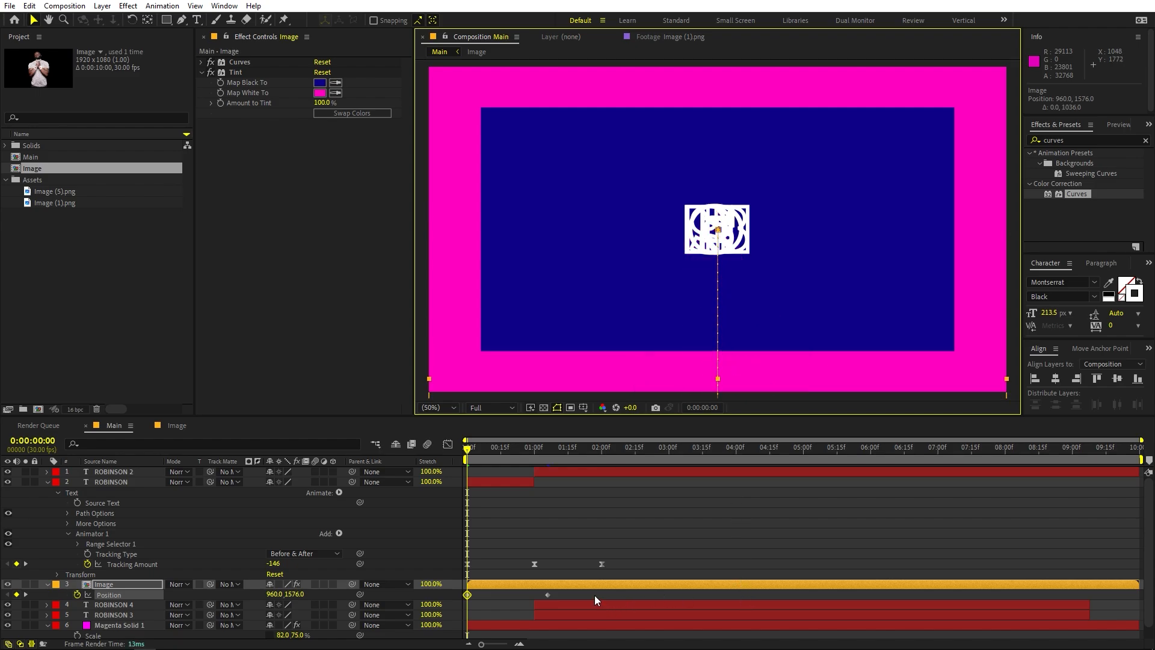
{"action": "left_click_drag", "start_coordinate": [595, 596], "coordinate": [453, 593]}
{"action": "key", "text": "F9"}
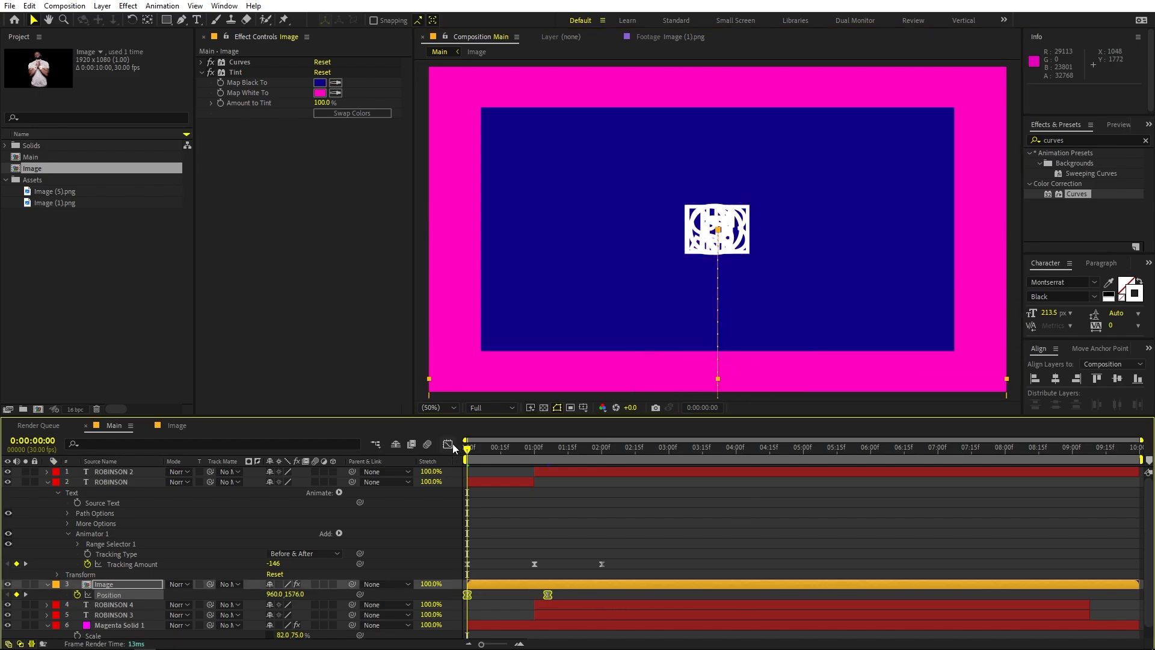
Reshape the Image layer's Position speed graph to peak early with a long slow-down, preview the motion, and close the graph
{"action": "left_click", "coordinate": [447, 444]}
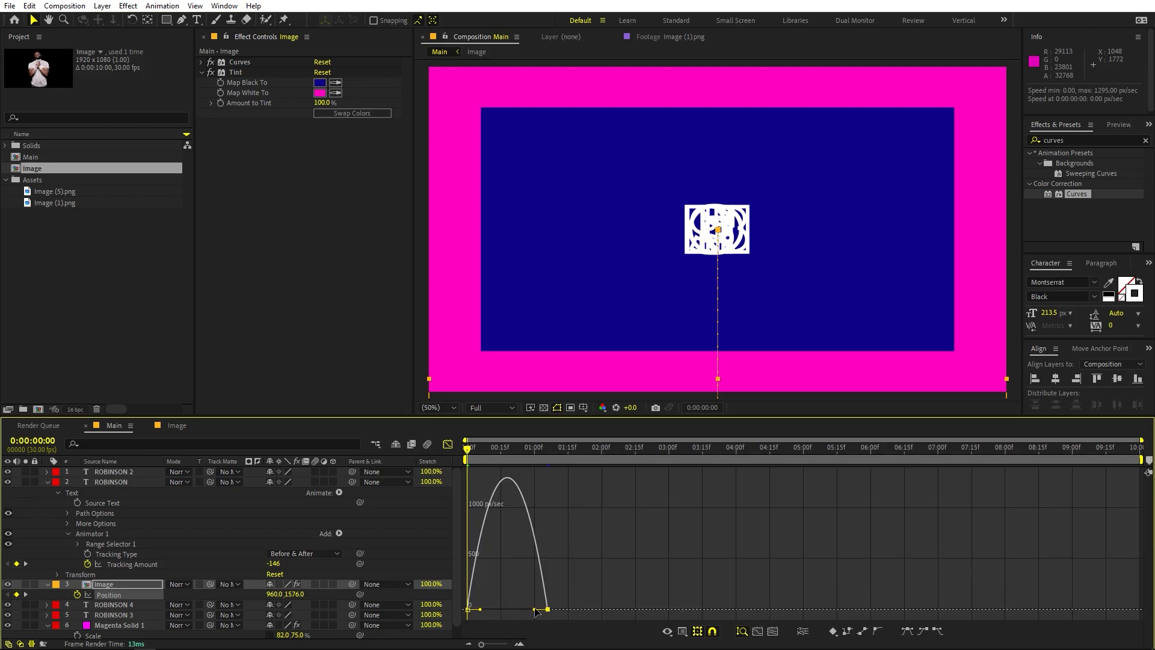
{"action": "left_click_drag", "start_coordinate": [534, 610], "coordinate": [508, 609]}
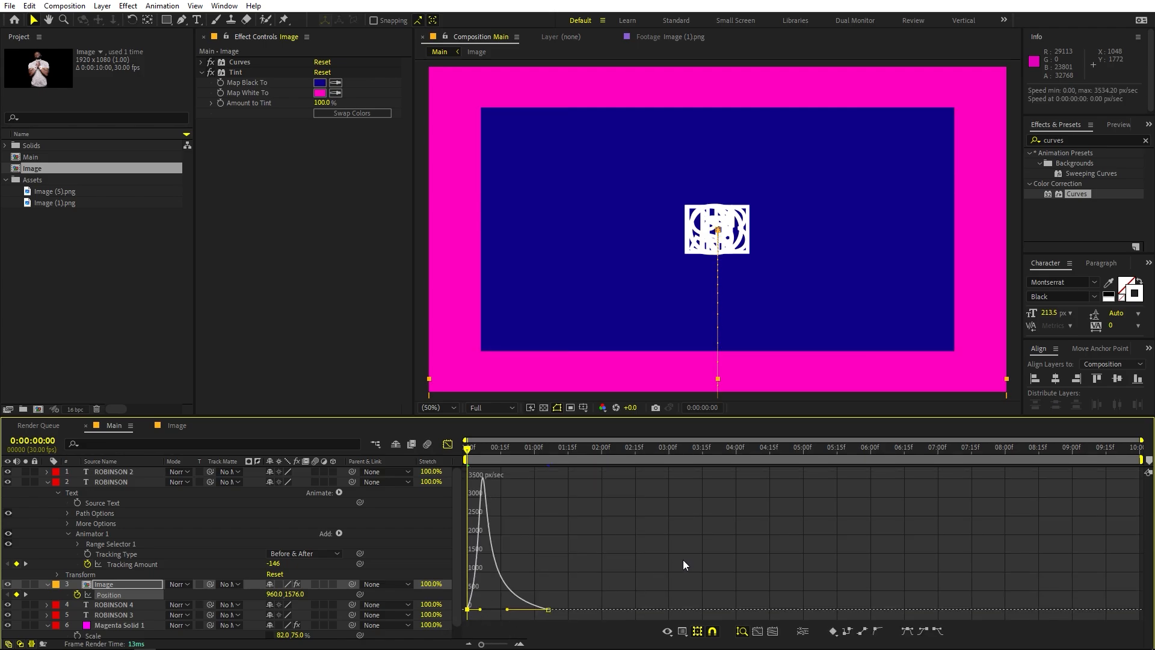
{"action": "key", "text": "space"}
{"action": "key", "text": "space"}
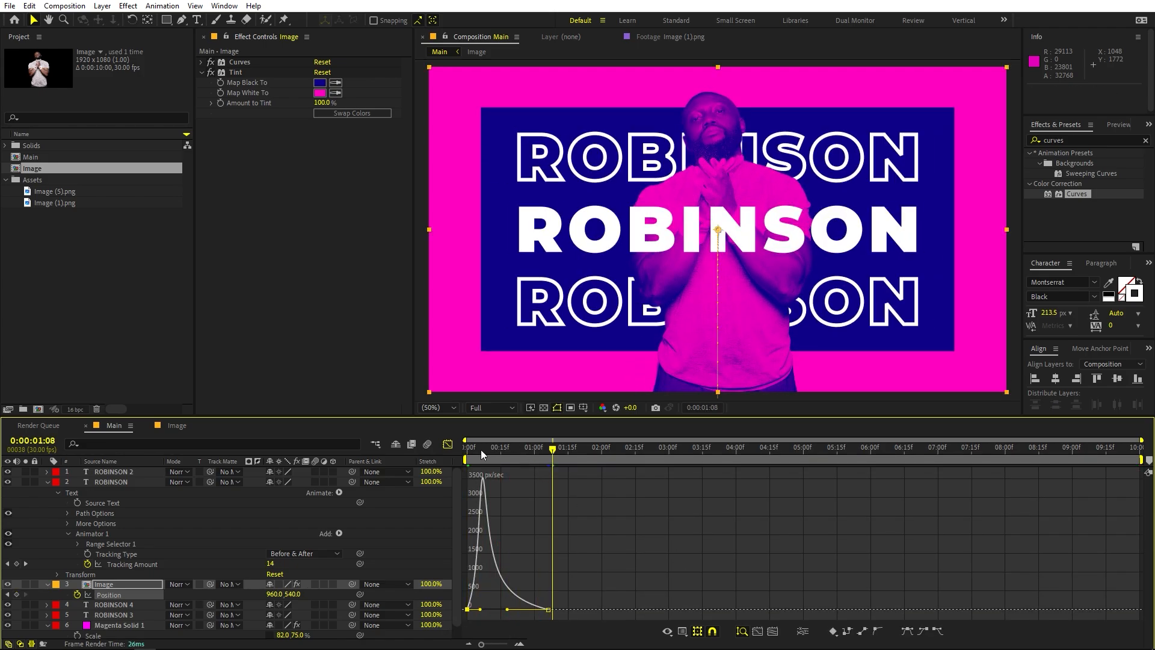
{"action": "left_click", "coordinate": [447, 444]}
Move the Image layer's last Position keyframe to 0:00:02:00, in line with the last Tracking Amount keyframe, and preview the result
{"action": "left_click", "coordinate": [576, 597]}
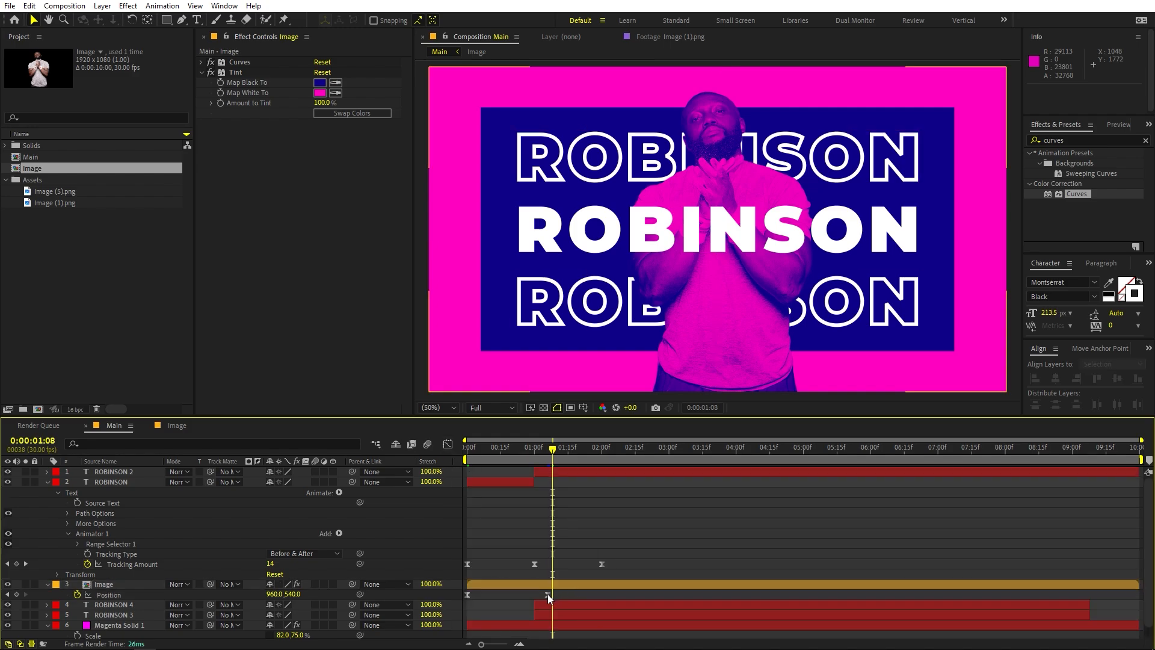
{"action": "left_click_drag", "start_coordinate": [548, 593], "coordinate": [600, 595]}
{"action": "key", "text": "space"}
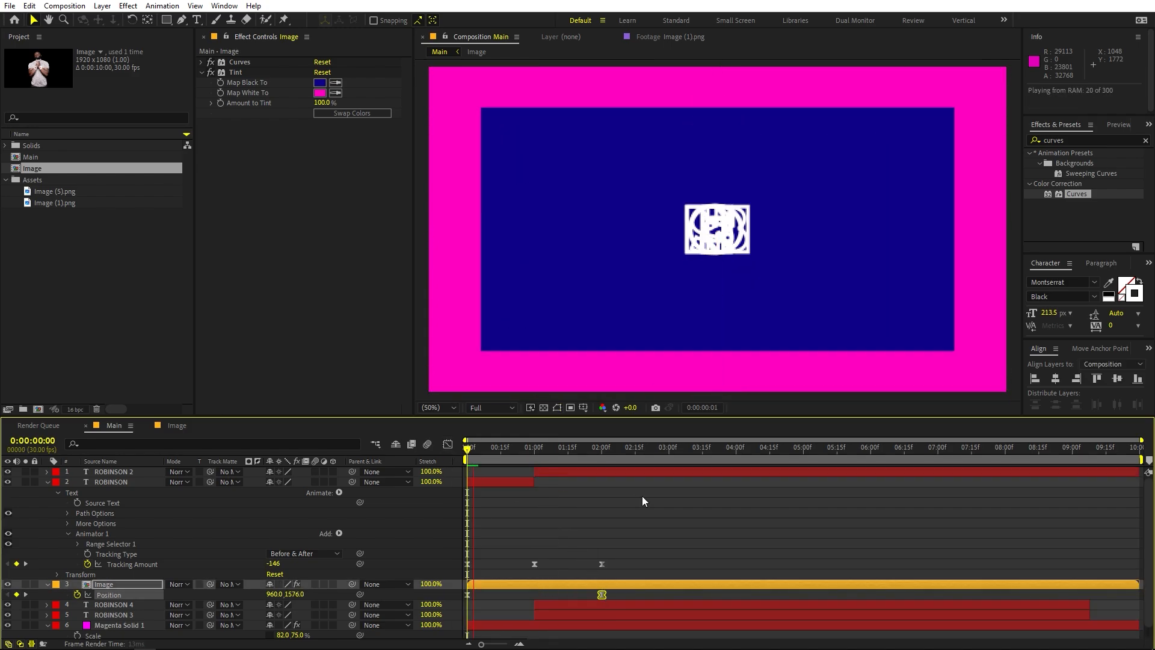
{"action": "key", "text": "space"}
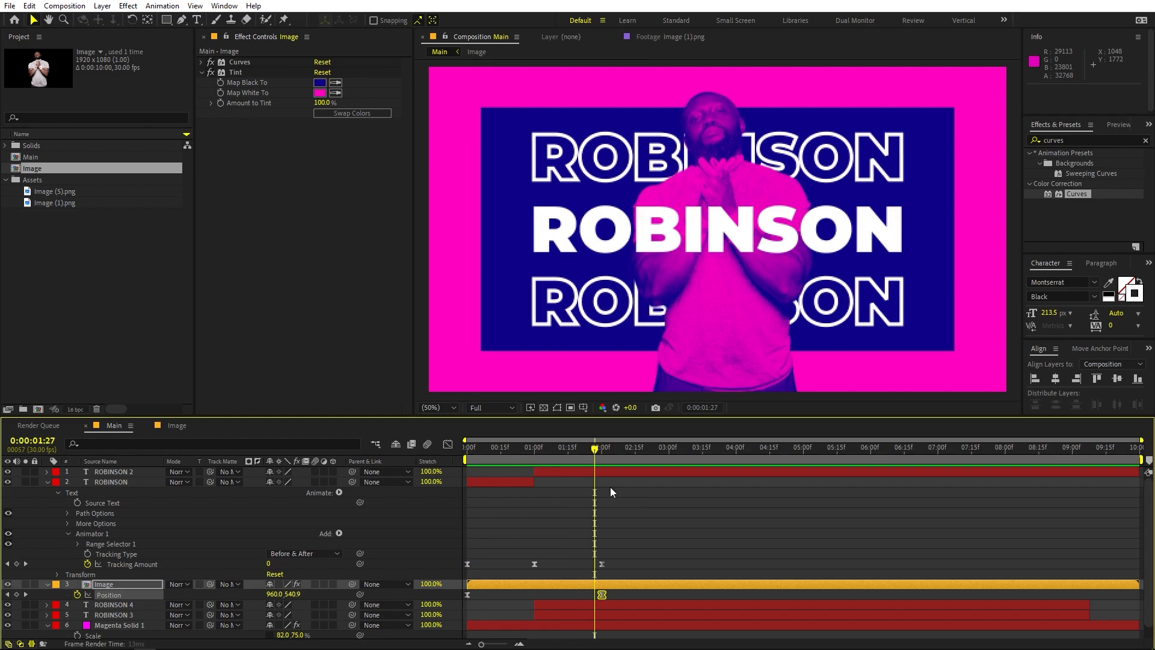
{"action": "left_click_drag", "start_coordinate": [582, 453], "coordinate": [554, 470]}
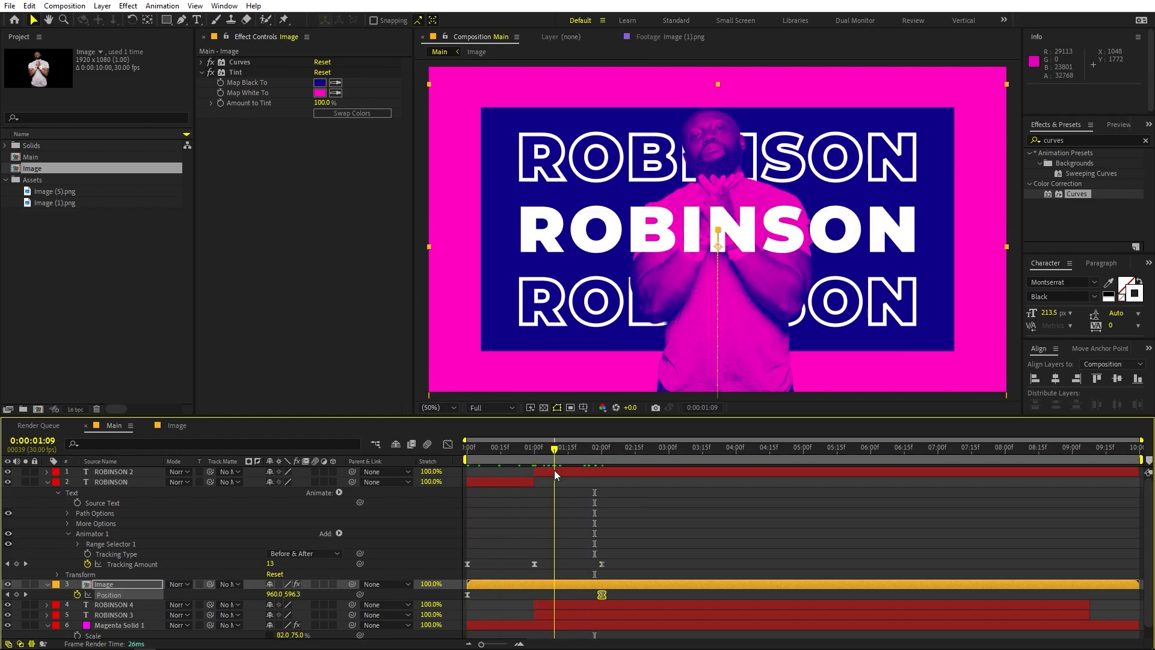
Try duplicating the dark blue panel layer and placing the copy directly above the Image layer
{"action": "left_click", "coordinate": [107, 589]}
{"action": "scroll", "coordinate": [126, 586], "scroll_direction": "down", "scroll_amount": 1}
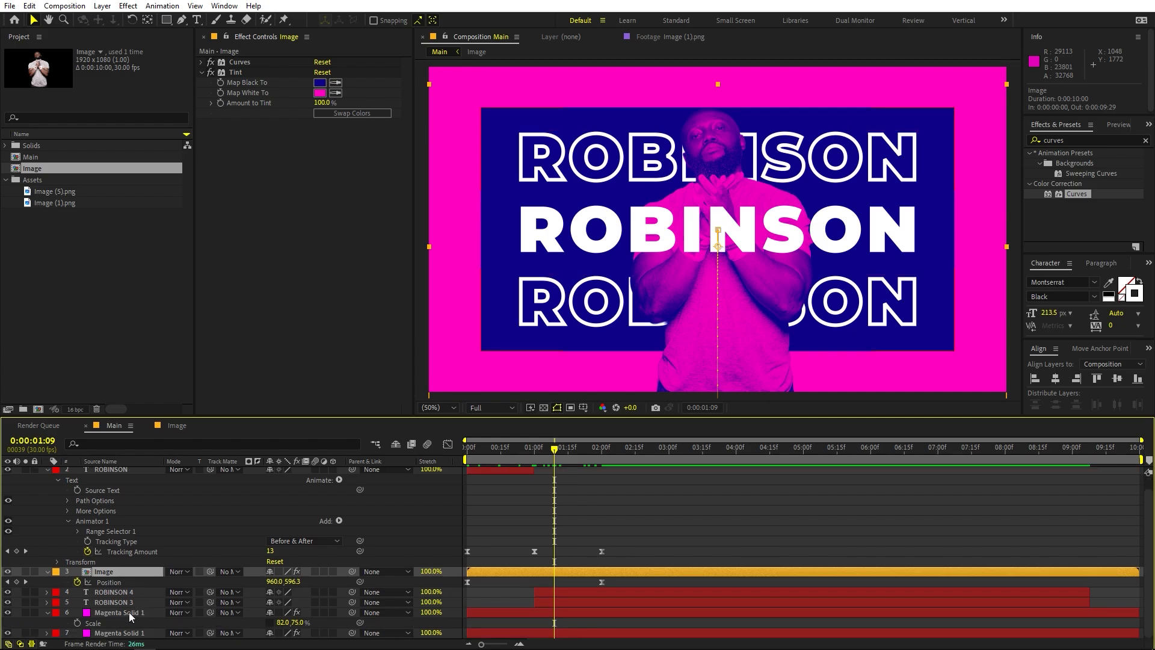
{"action": "left_click", "coordinate": [127, 612]}
{"action": "left_click", "coordinate": [106, 572]}
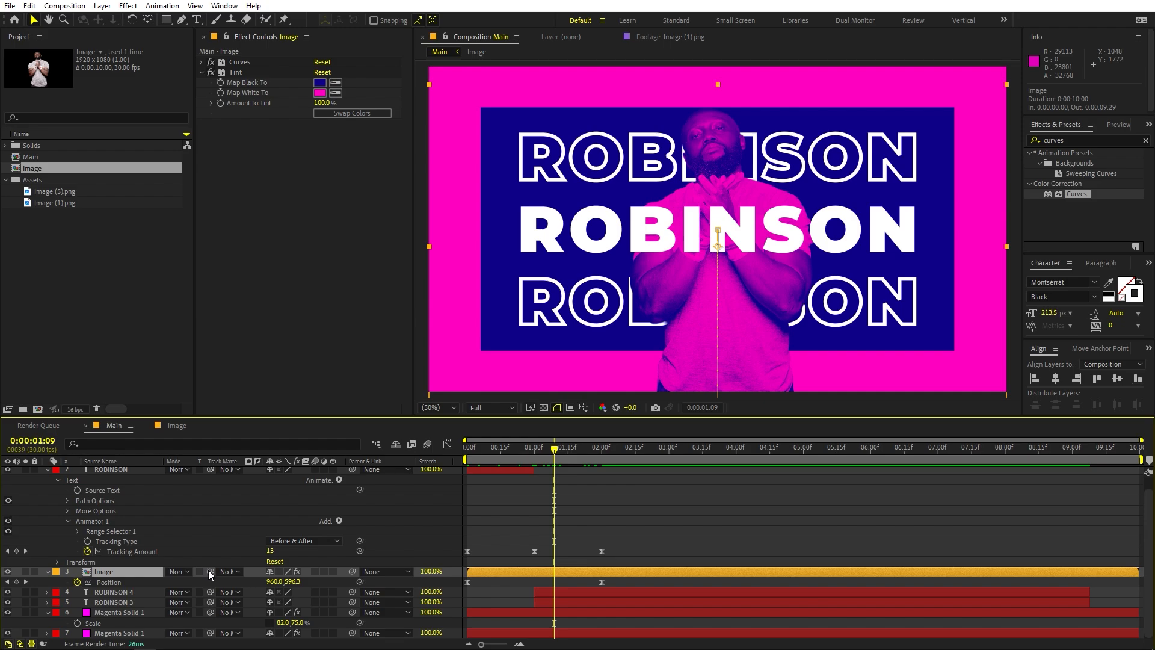
{"action": "left_click", "coordinate": [121, 613]}
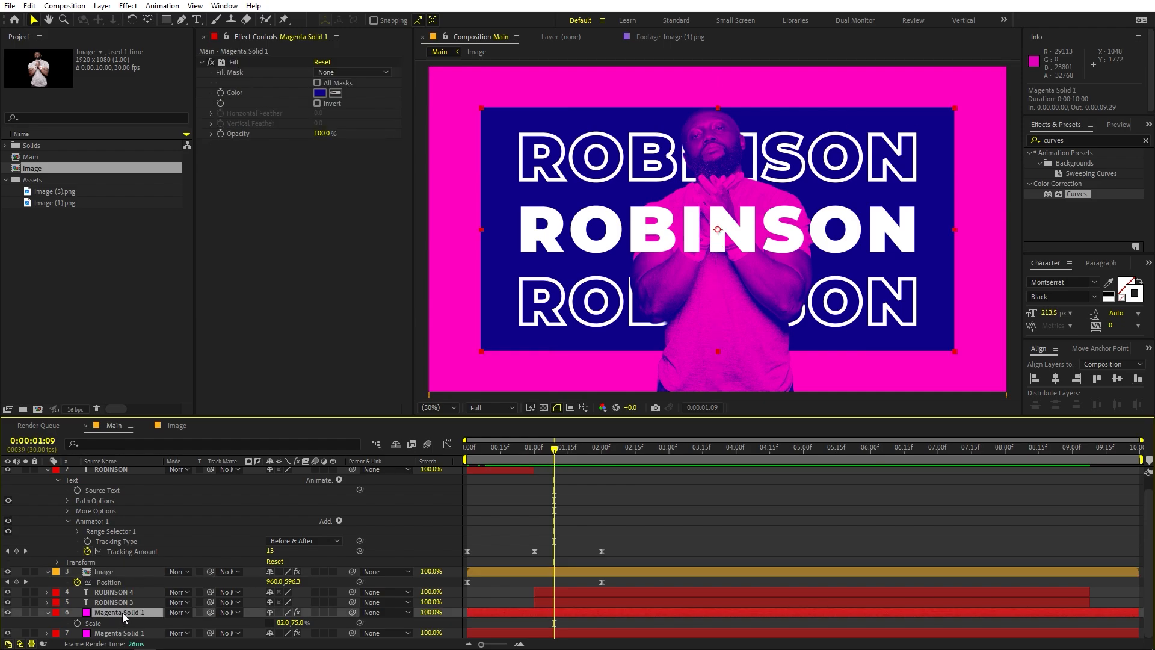
{"action": "key", "text": "ctrl+d"}
{"action": "left_click_drag", "start_coordinate": [121, 612], "coordinate": [118, 568]}
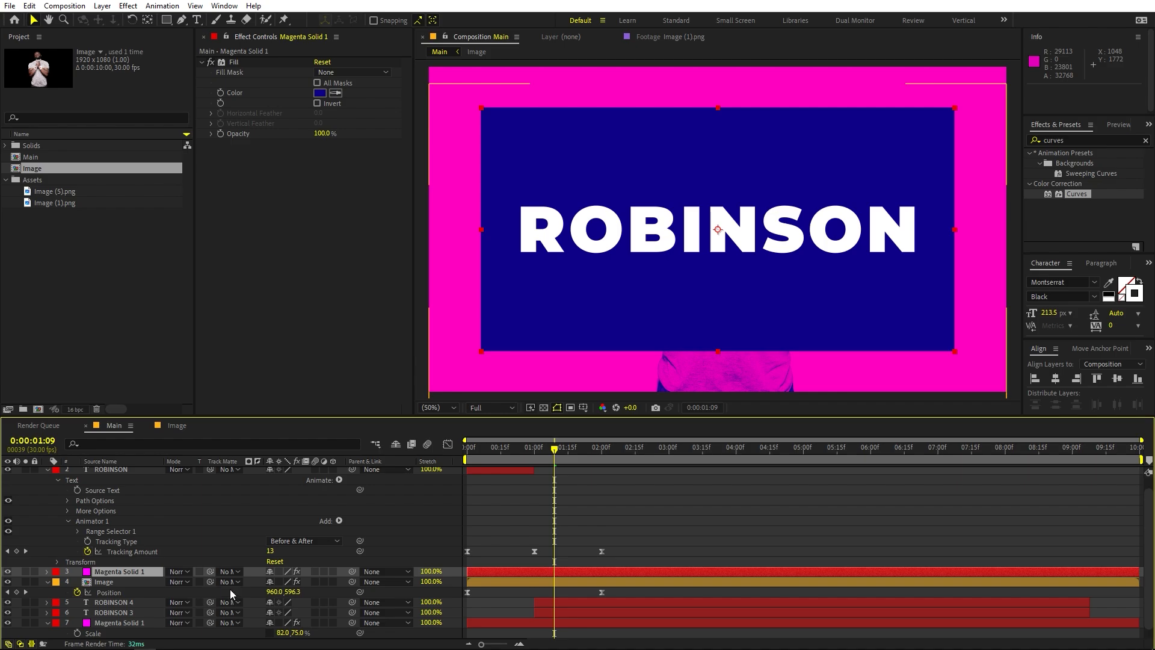
{"action": "left_click", "coordinate": [114, 572]}
{"action": "key", "text": "ctrl+shift+bracketleft"}
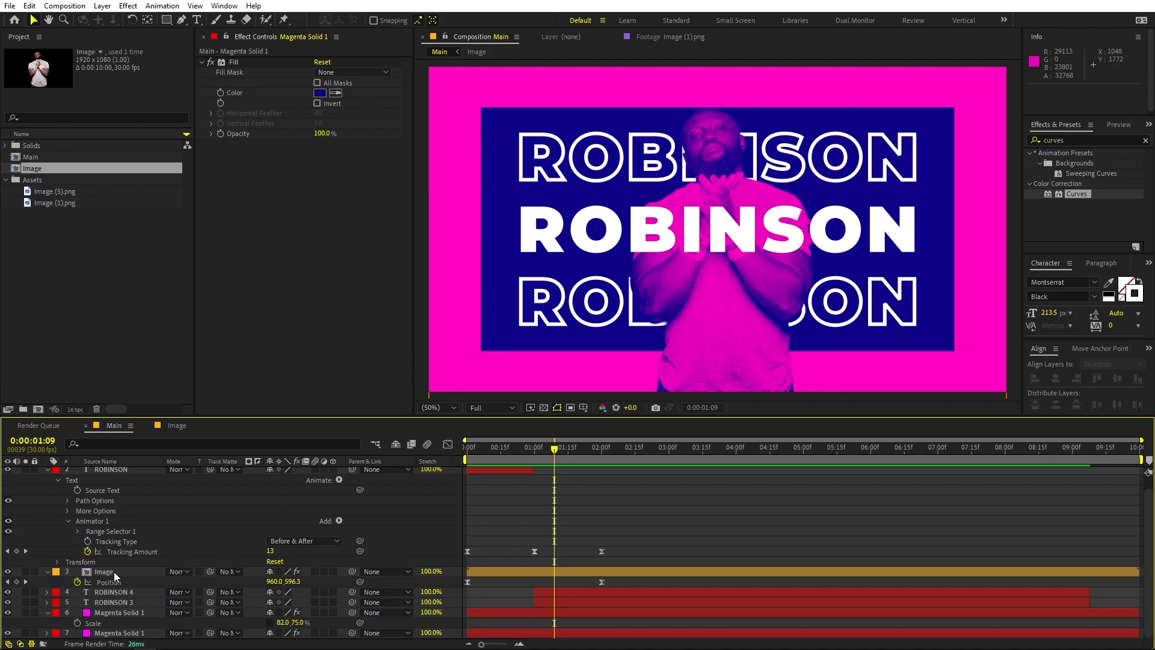
Use the dark blue panel layer as the Image layer's track matte, turn the panel's visibility back on, and preview
{"action": "left_click", "coordinate": [114, 571]}
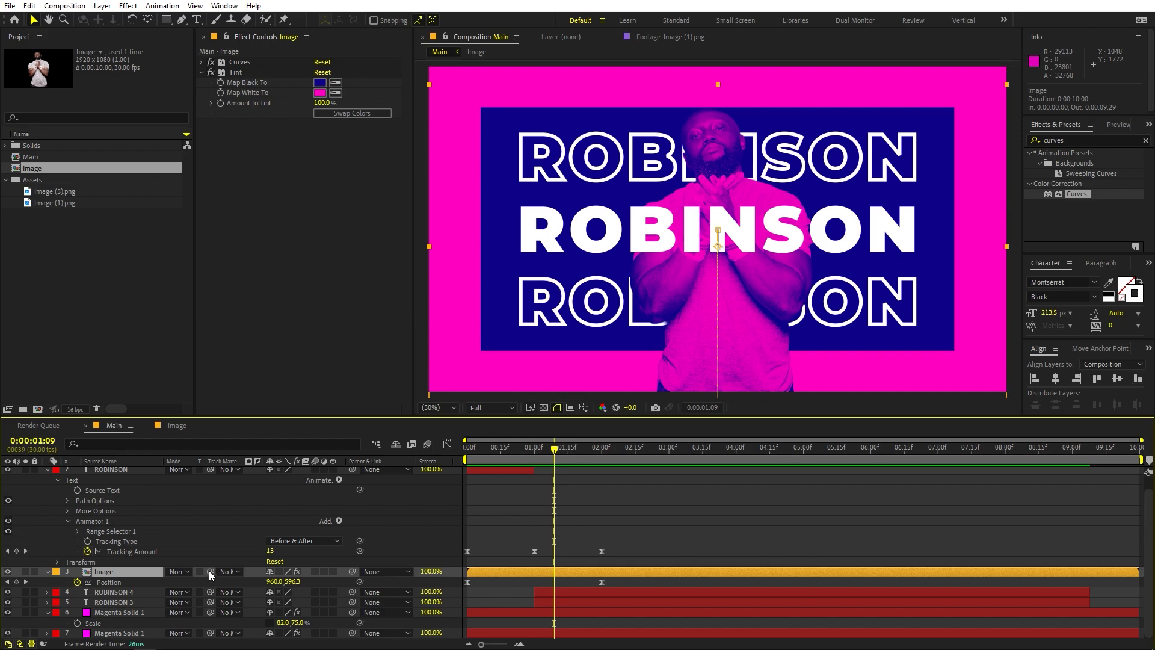
{"action": "left_click_drag", "start_coordinate": [208, 570], "coordinate": [122, 615]}
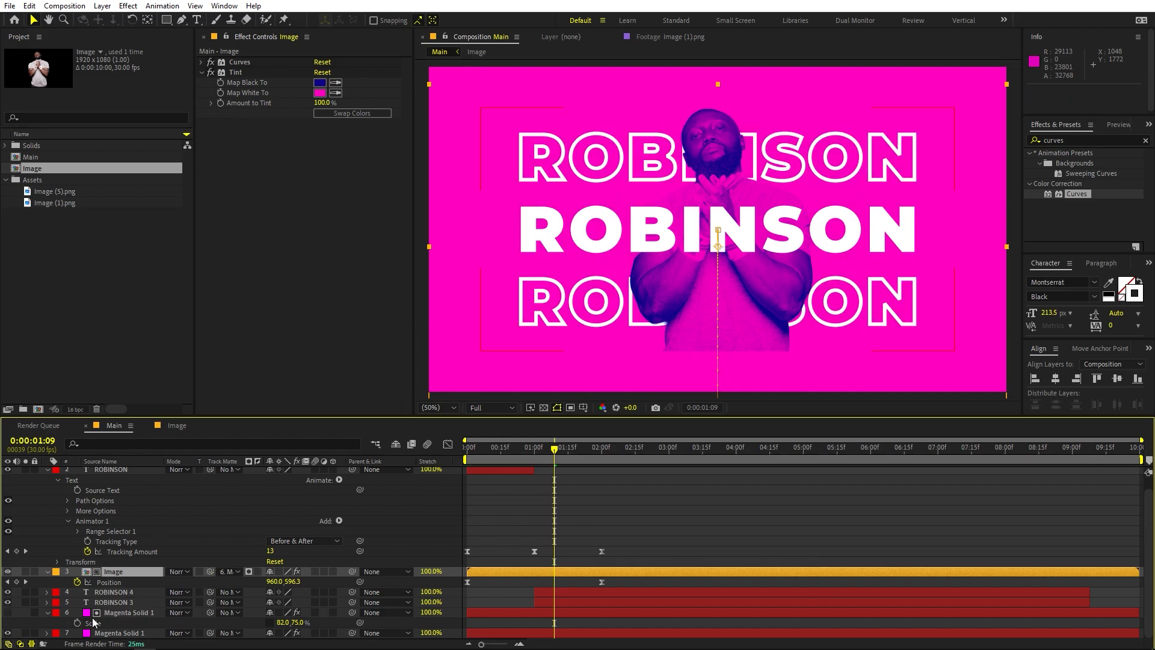
{"action": "left_click", "coordinate": [8, 612]}
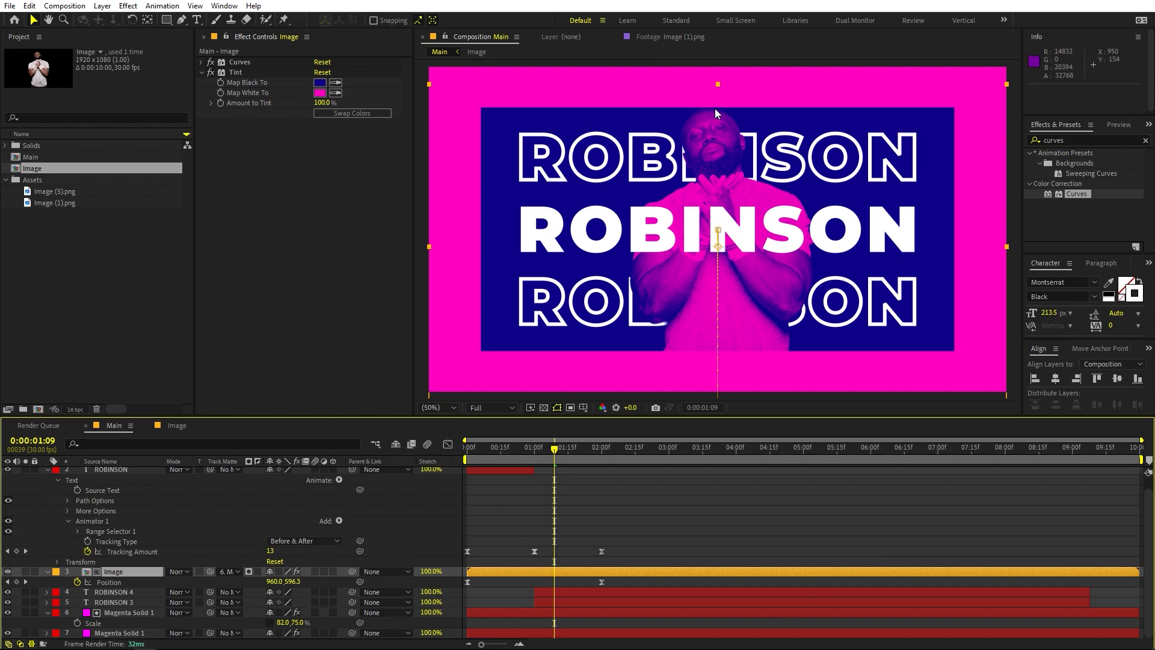
{"action": "key", "text": "space"}
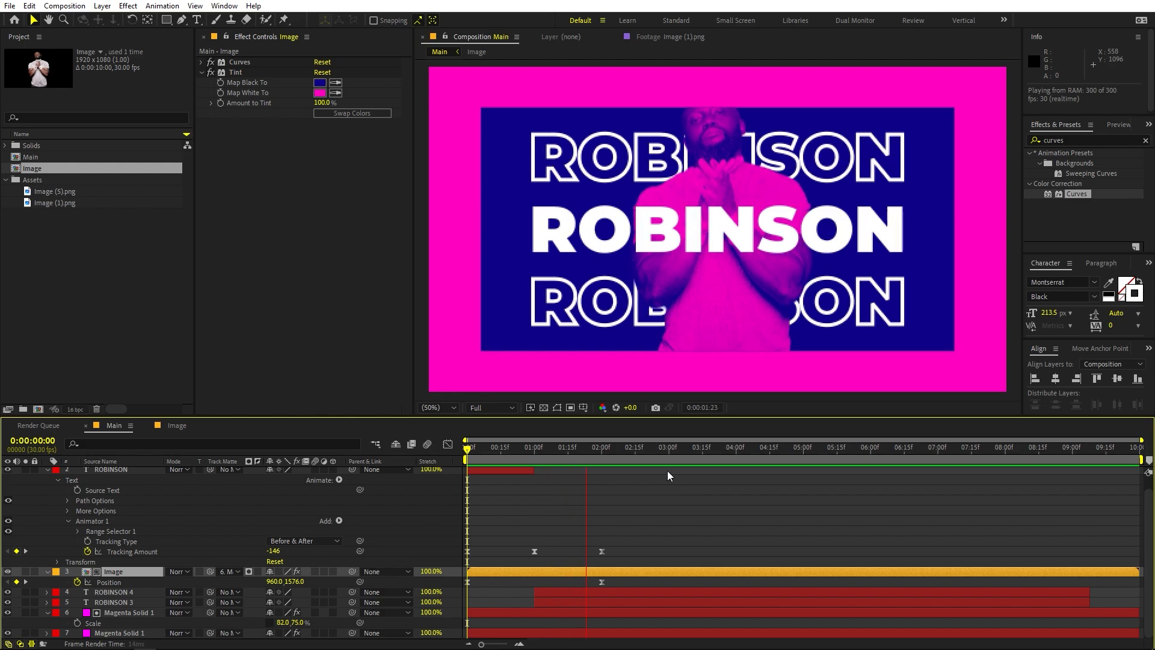
At 0:00:02:00, open the Image precomp, lower the athlete photo to Position 960, 620, and return to the Main composition
{"action": "left_click", "coordinate": [602, 452]}
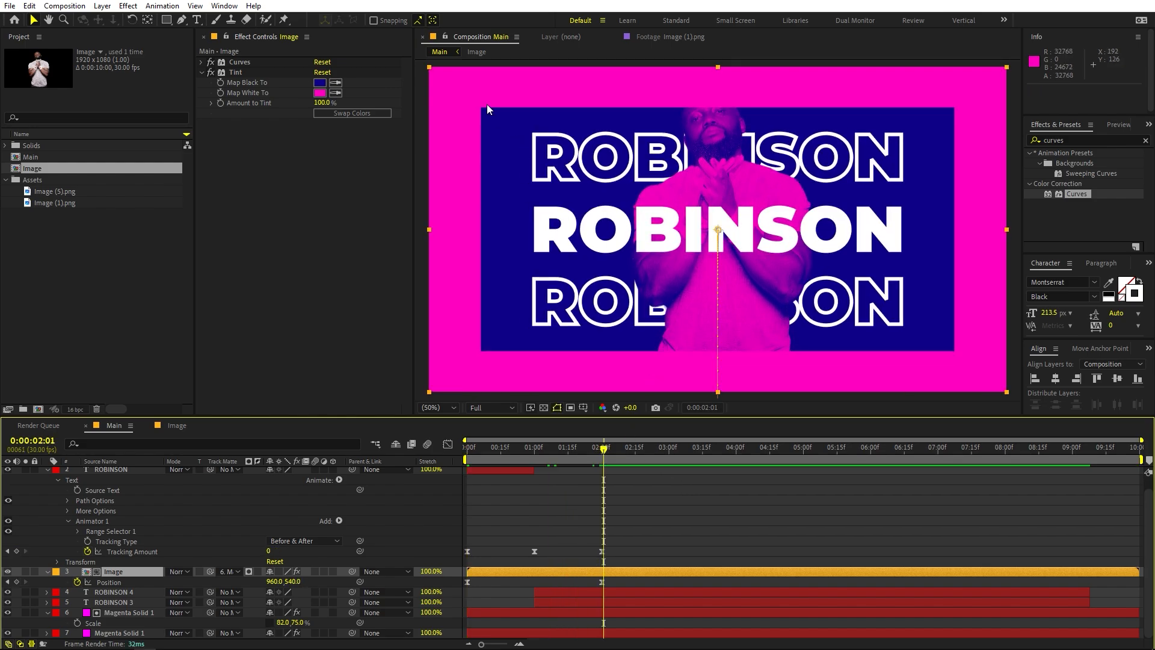
{"action": "left_click", "coordinate": [601, 451]}
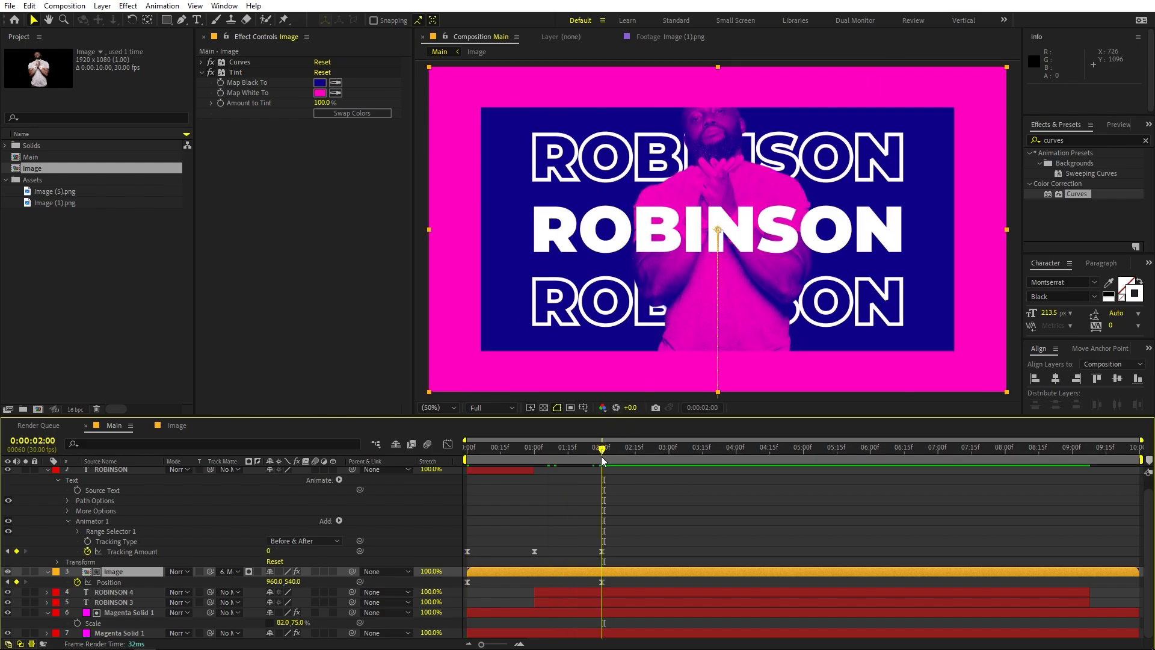
{"action": "left_click", "coordinate": [638, 586]}
{"action": "double_click", "coordinate": [637, 574]}
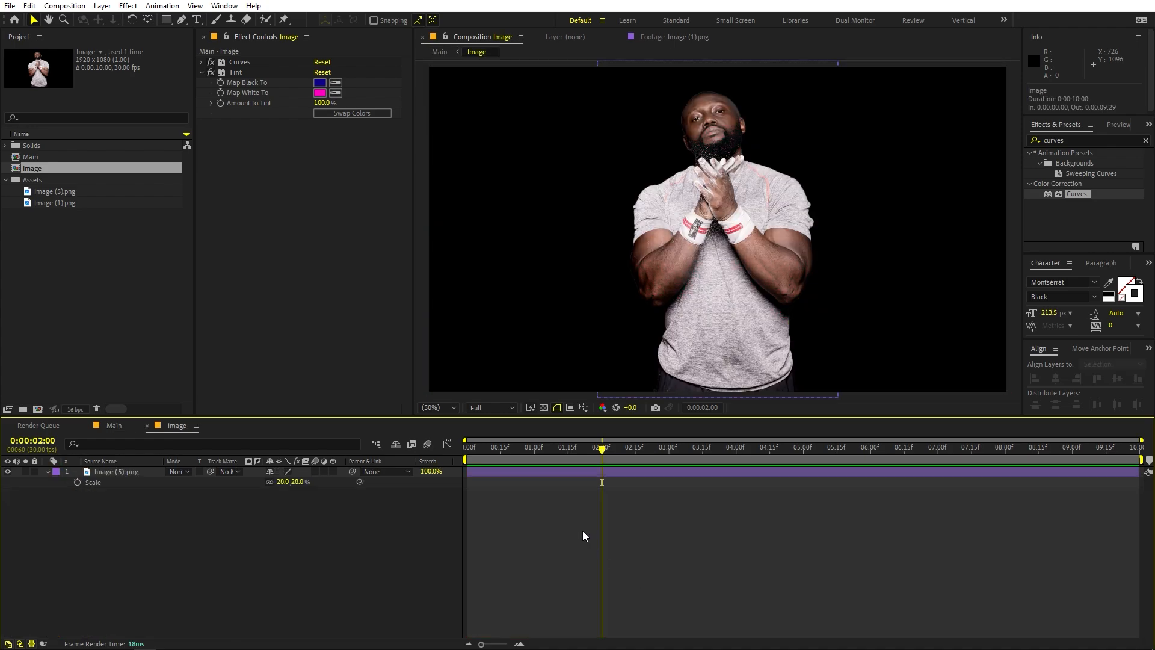
{"action": "left_click_drag", "start_coordinate": [712, 282], "coordinate": [712, 298]}
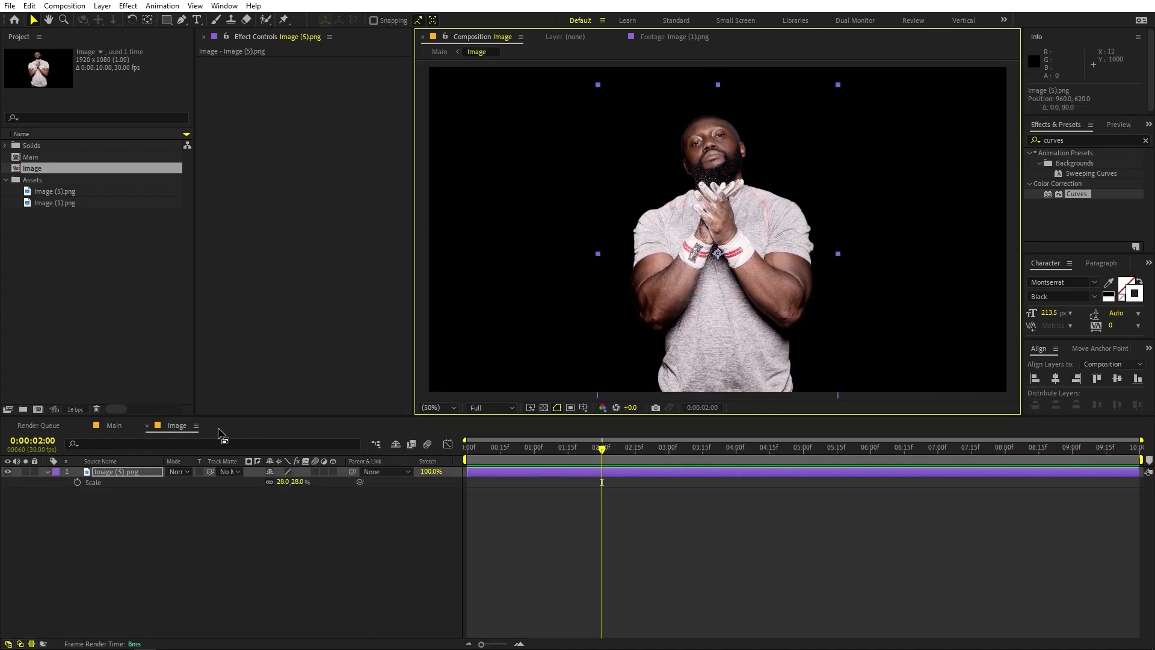
{"action": "left_click", "coordinate": [112, 426]}
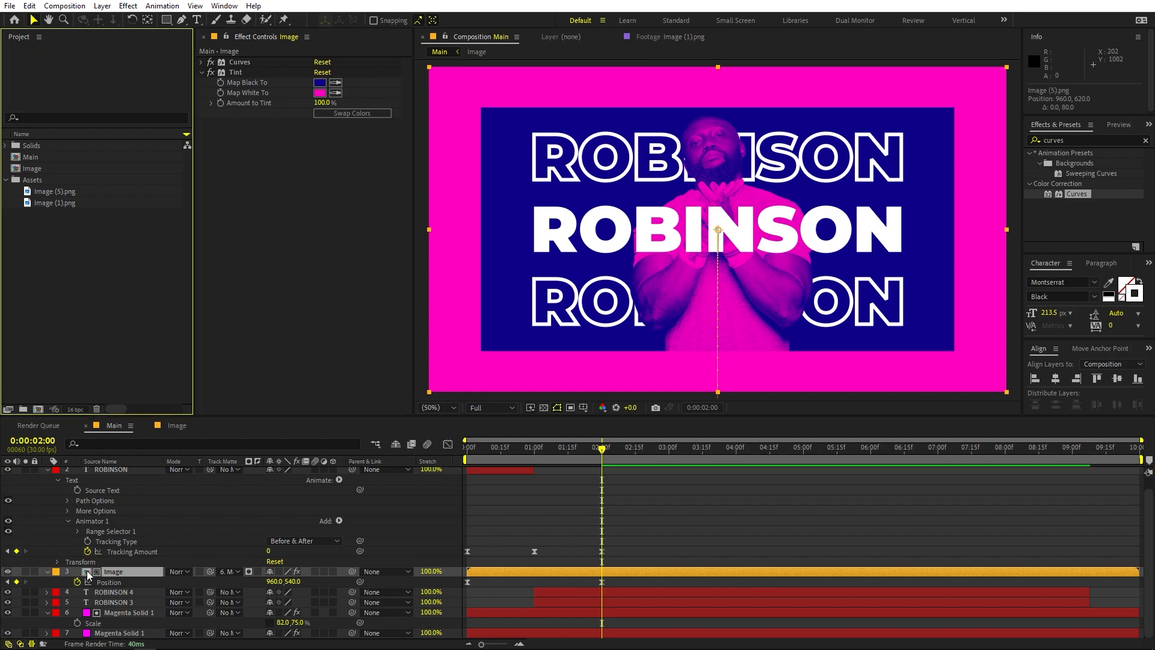
Duplicate the full-frame magenta background solid and set the copy's Fill color to white (FFFFFF)
{"action": "left_click", "coordinate": [113, 633]}
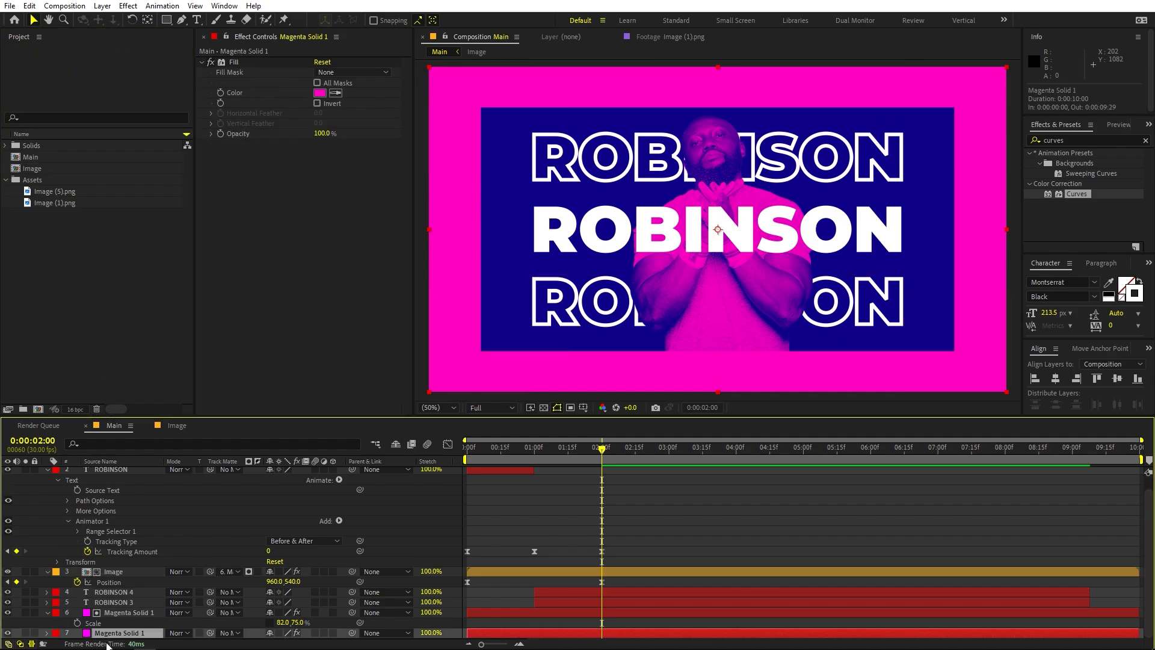
{"action": "key", "text": "ctrl+d"}
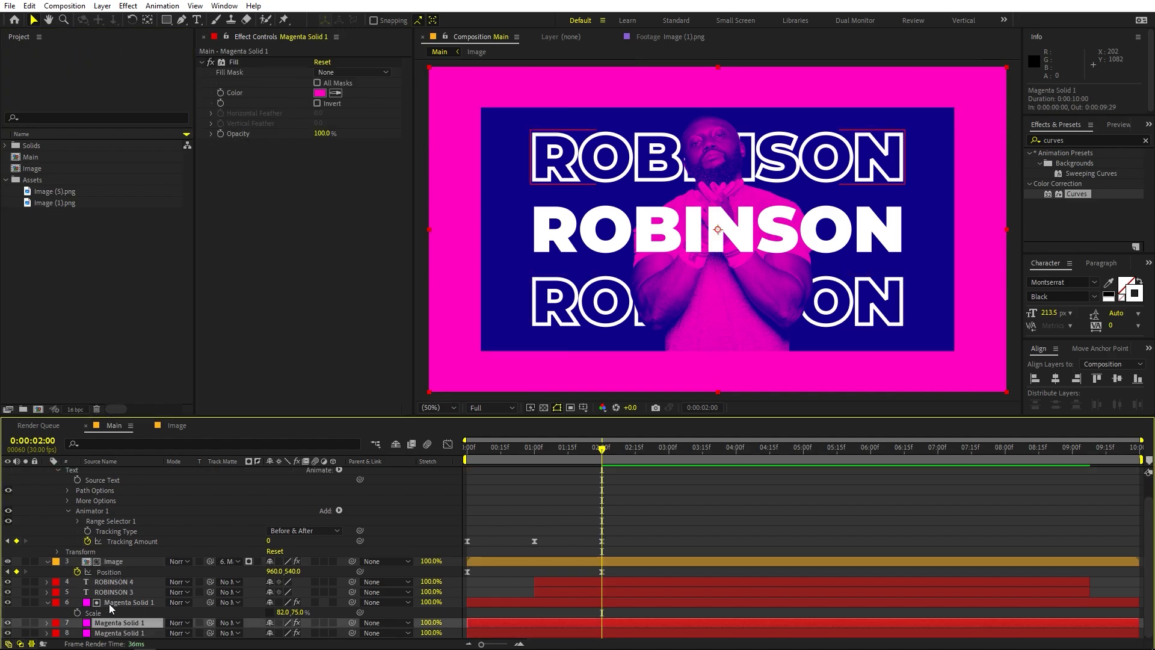
{"action": "left_click", "coordinate": [319, 92]}
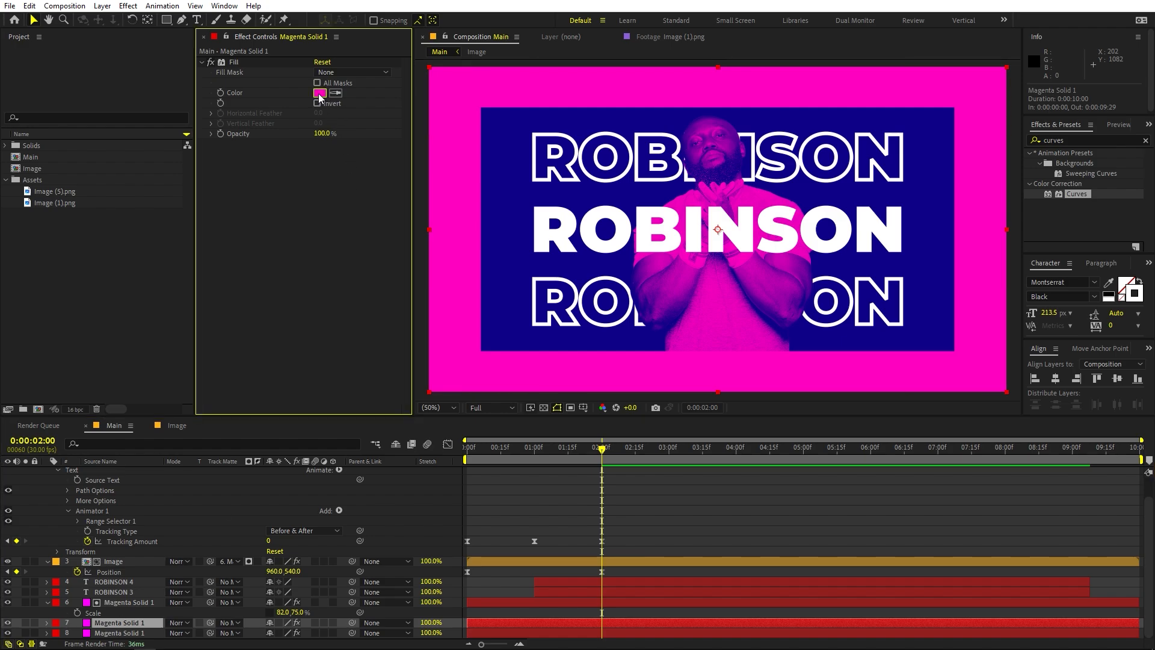
{"action": "left_click_drag", "start_coordinate": [157, 268], "coordinate": [63, 150]}
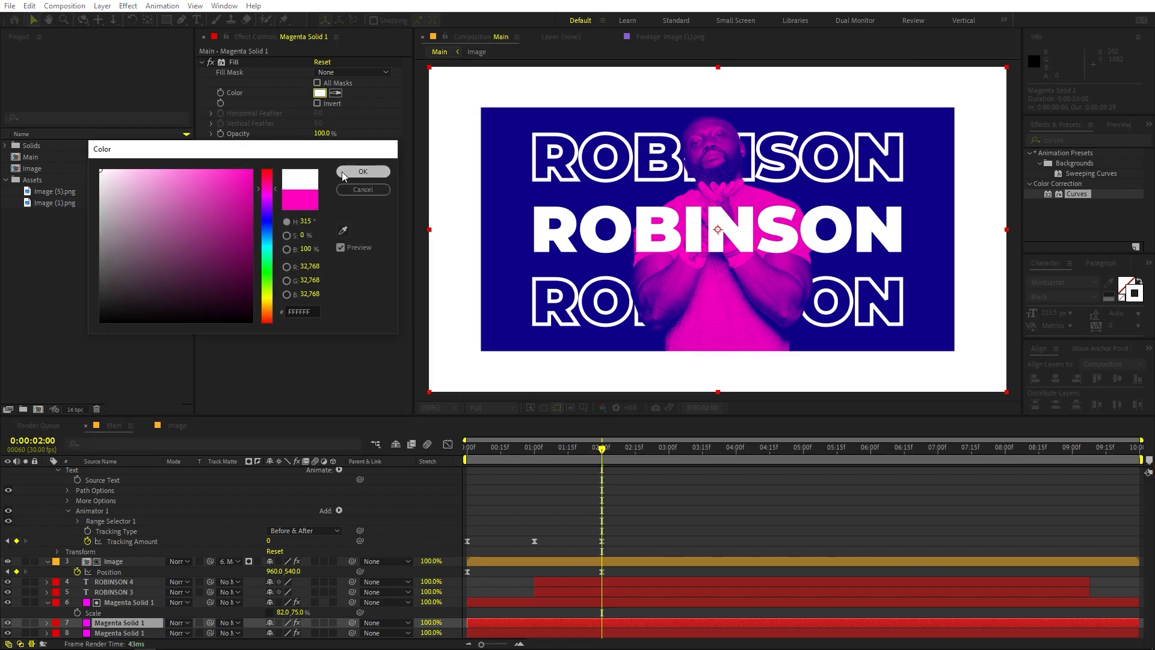
{"action": "left_click", "coordinate": [363, 171]}
Find the Venetian Blinds effect and apply it to the white background copy
{"action": "key", "text": "ctrl+5"}
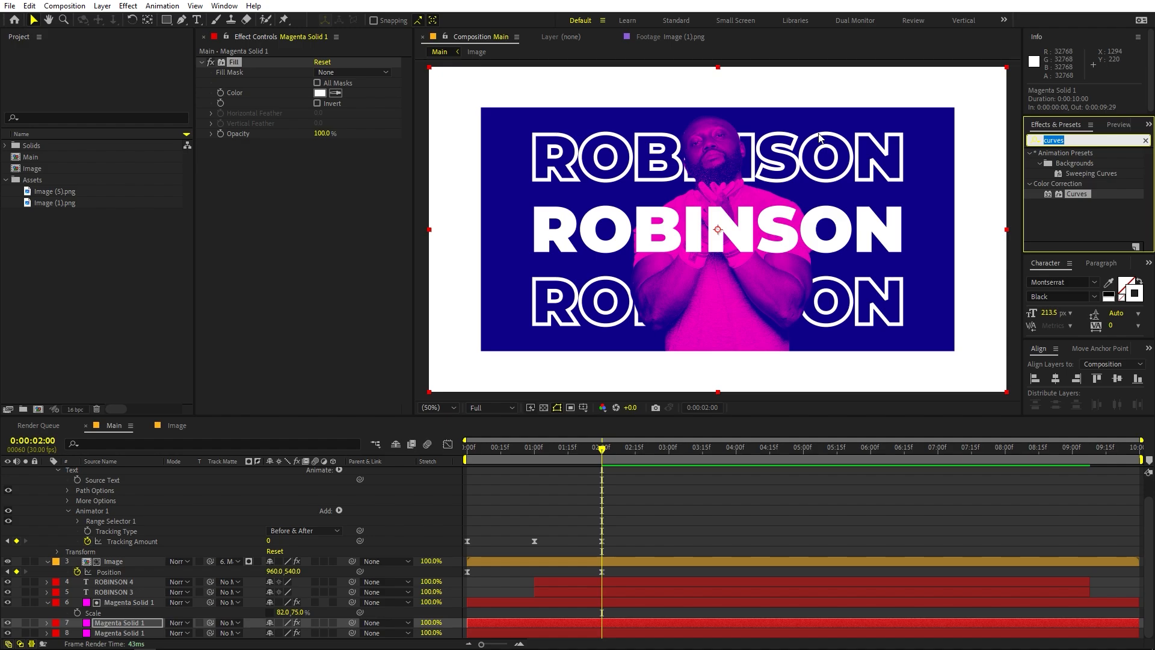
{"action": "type", "text": "vene"}
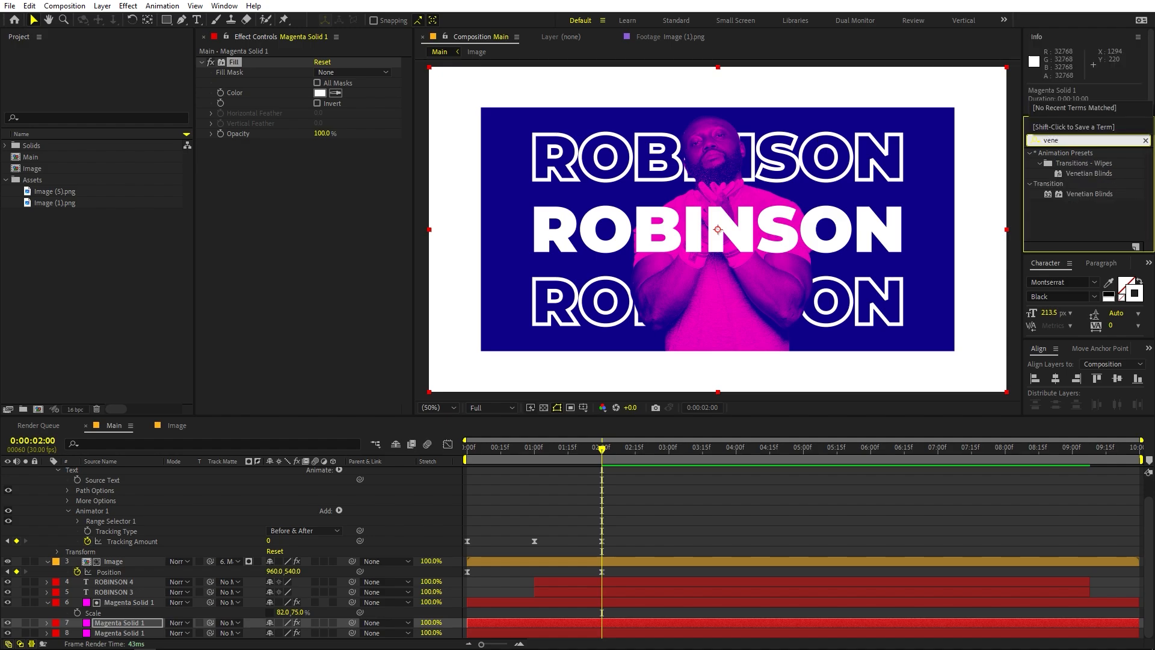
{"action": "left_click_drag", "start_coordinate": [1089, 194], "coordinate": [103, 628]}
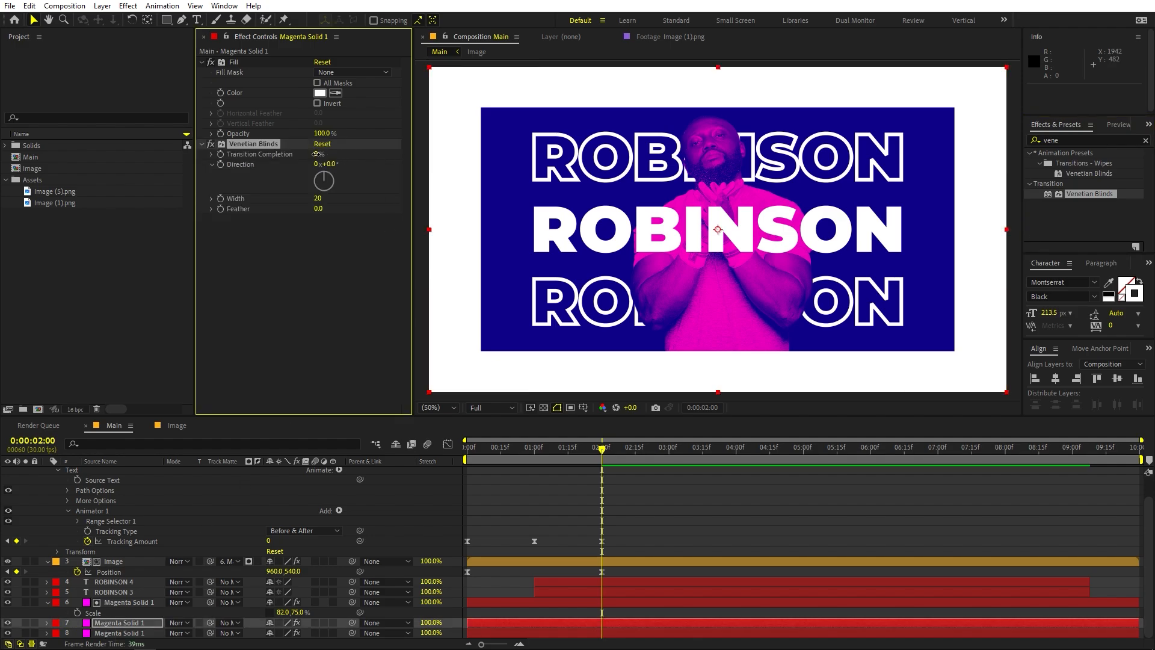
Set Venetian Blinds to 75% Transition Completion, 45° Direction and a Width of 102 for wide diagonal stripes
{"action": "left_click_drag", "start_coordinate": [315, 154], "coordinate": [341, 179]}
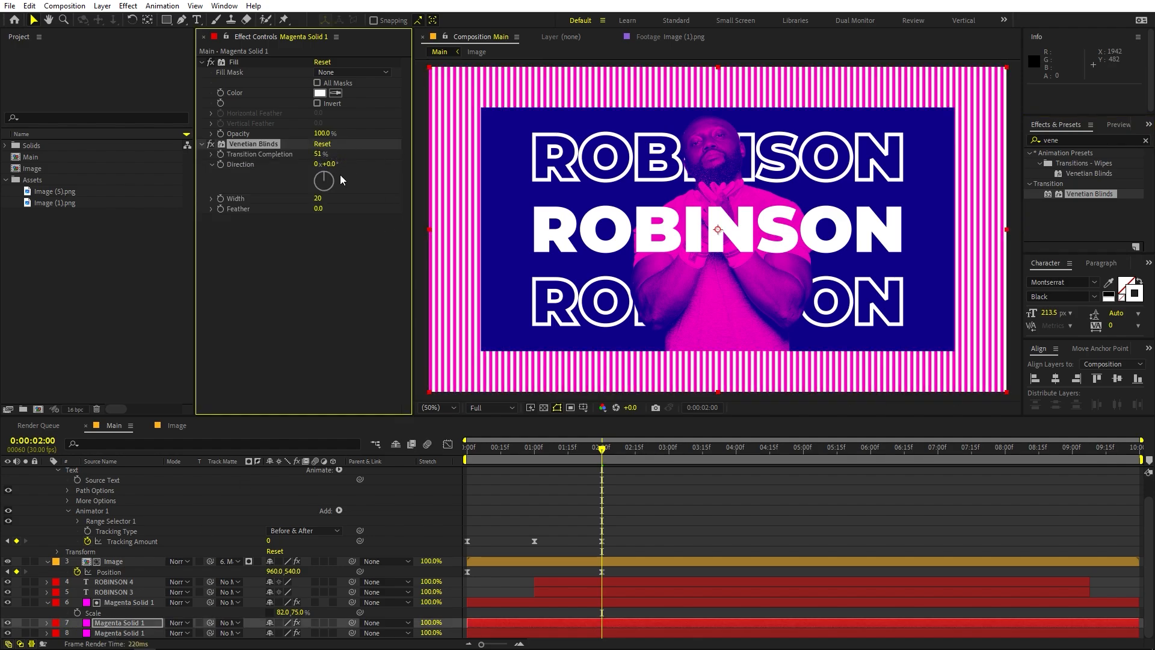
{"action": "left_click_drag", "start_coordinate": [352, 168], "coordinate": [335, 165]}
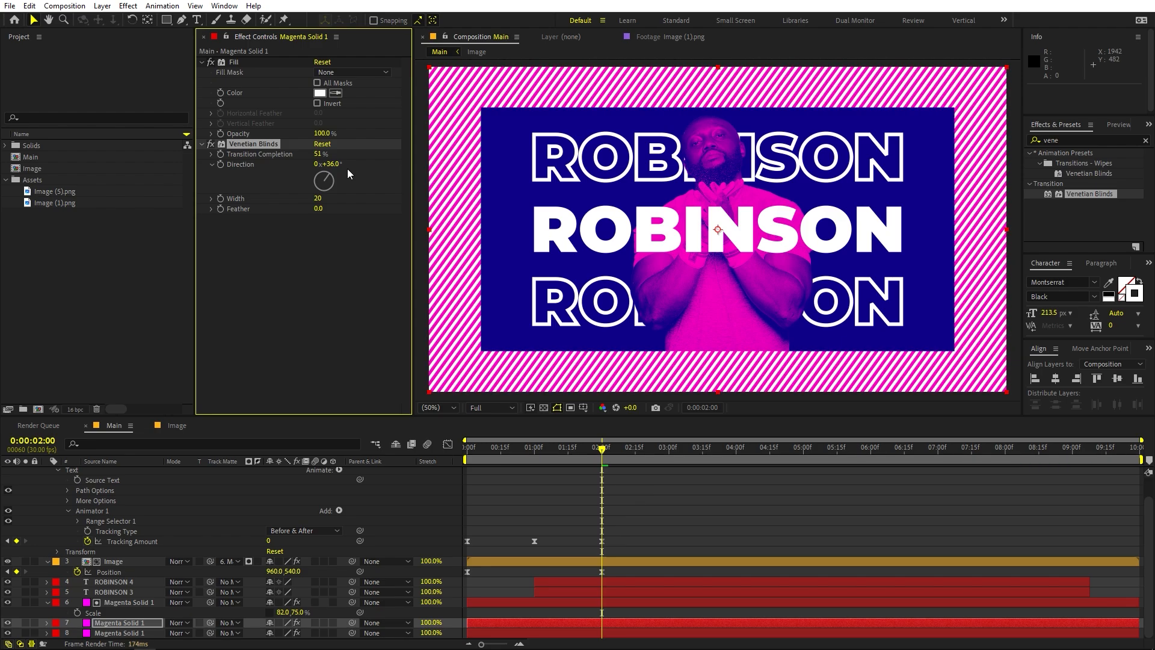
{"action": "key", "text": "Return"}
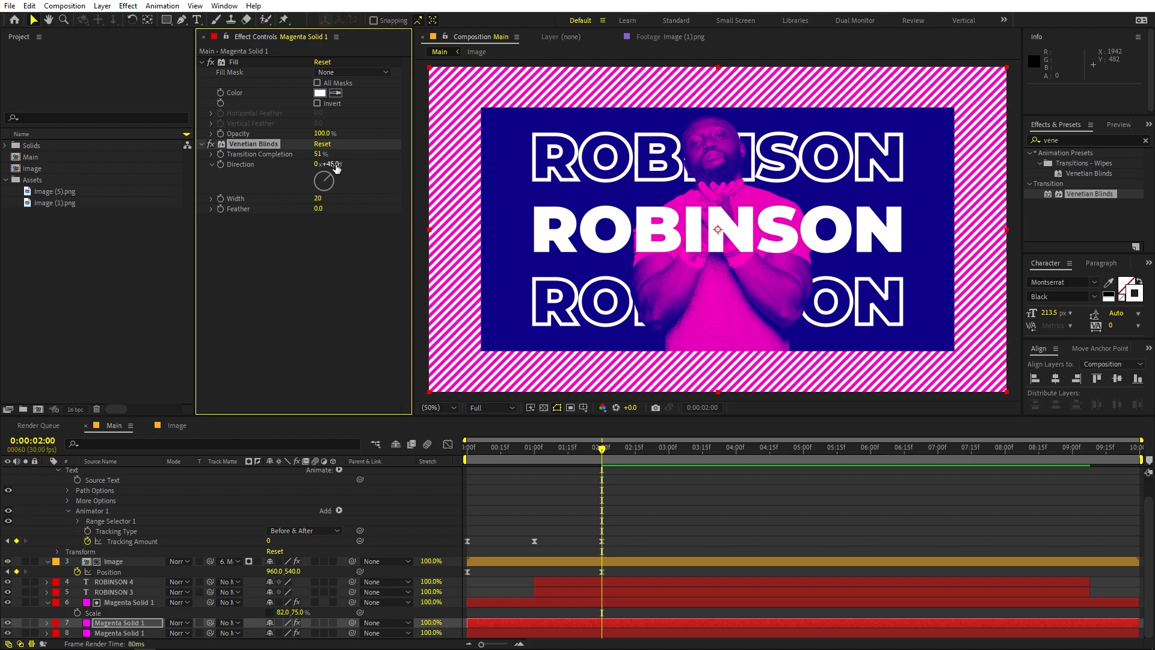
{"action": "left_click_drag", "start_coordinate": [321, 201], "coordinate": [379, 207]}
{"action": "left_click_drag", "start_coordinate": [319, 155], "coordinate": [334, 161]}
{"action": "left_click", "coordinate": [330, 164]}
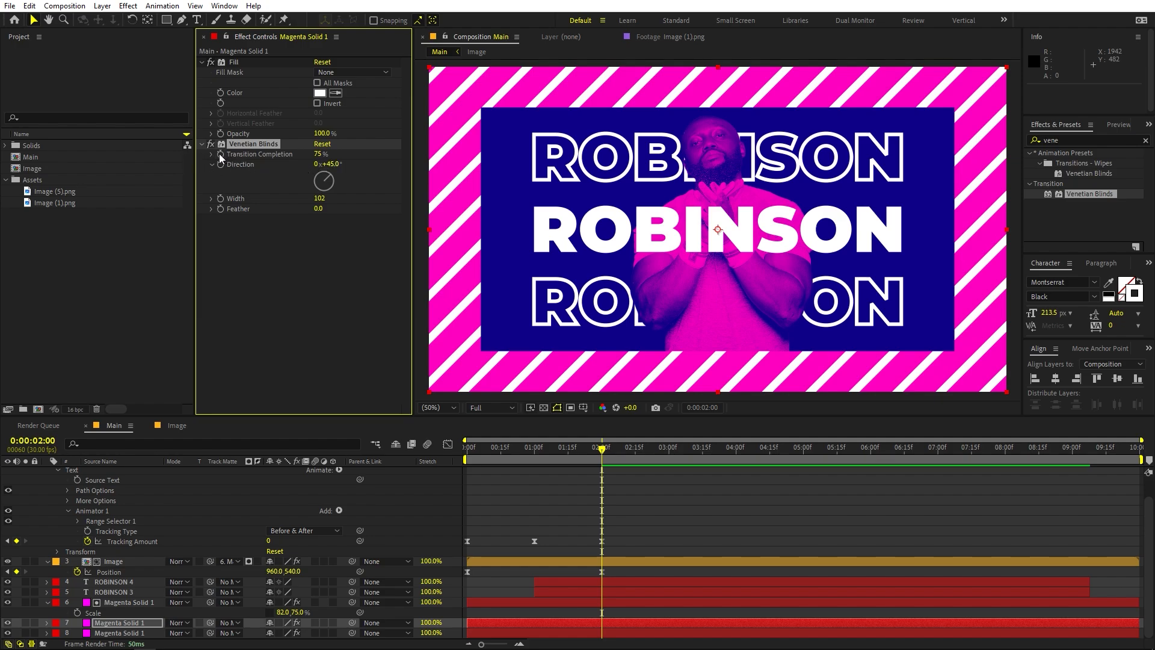
Keyframe the Venetian Blinds Transition Completion from 100% at 0:00:00:00 to 75% at 0:00:02:00 and preview the stripe animation
{"action": "key", "text": "u"}
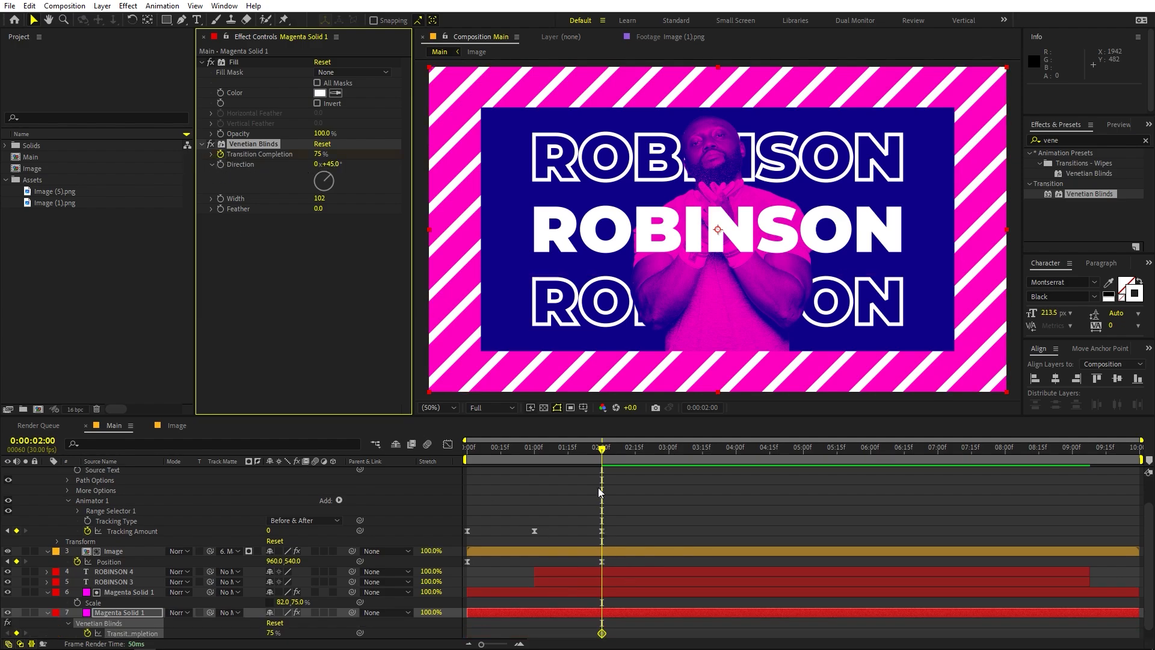
{"action": "key", "text": "Home"}
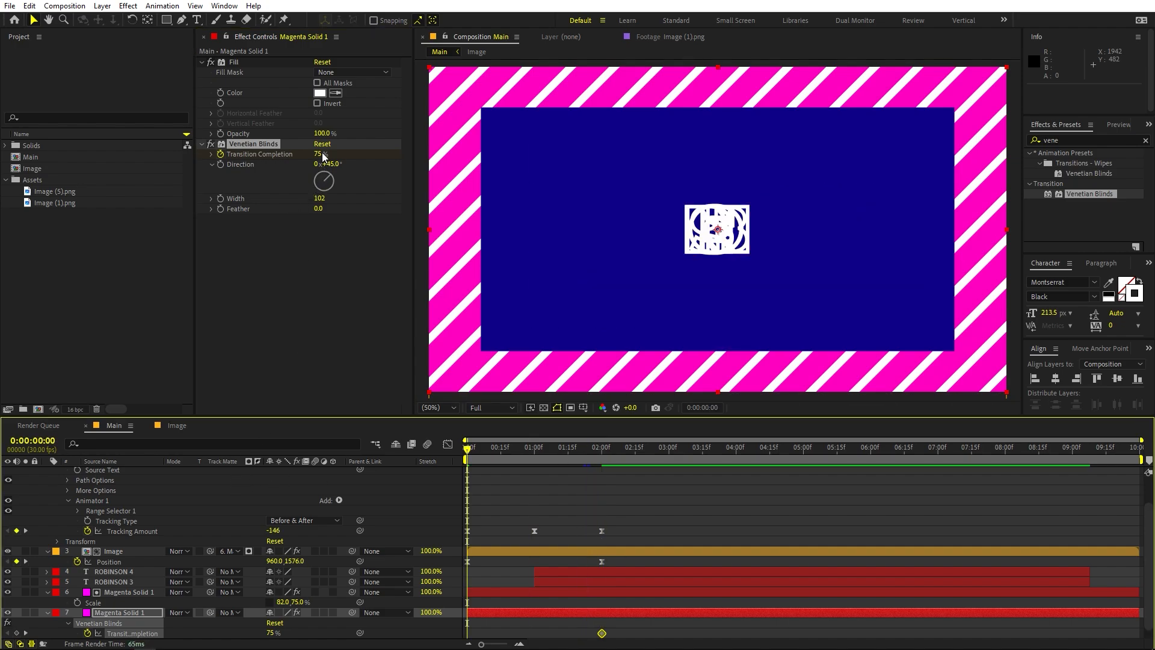
{"action": "left_click_drag", "start_coordinate": [323, 155], "coordinate": [353, 159]}
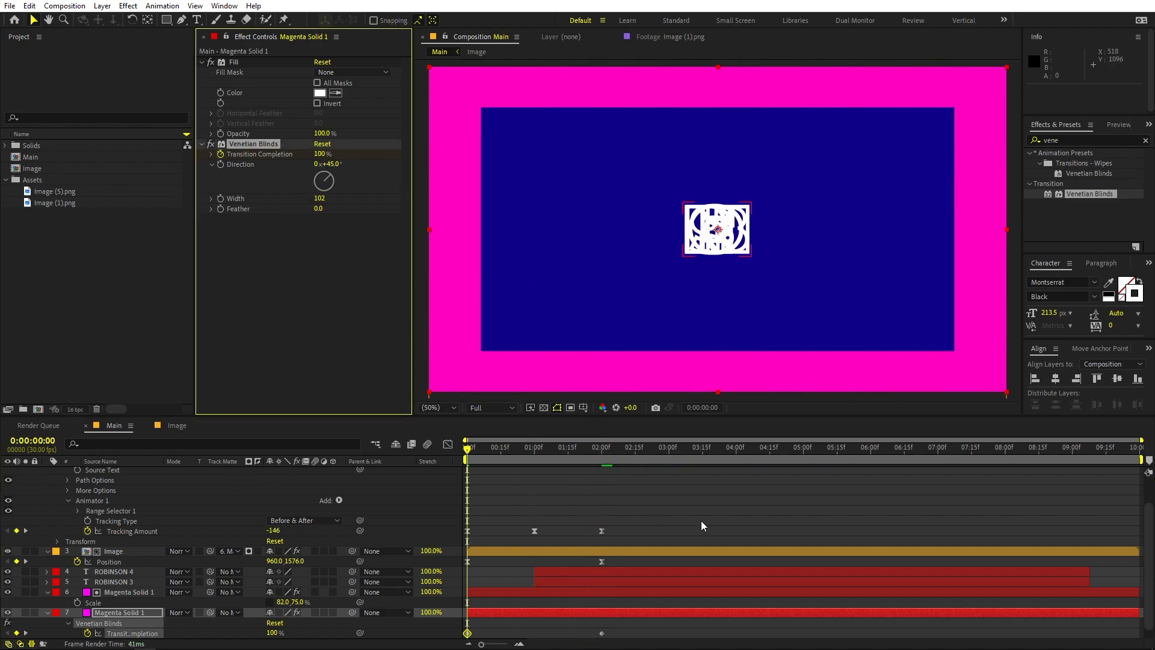
{"action": "left_click", "coordinate": [746, 499]}
{"action": "key", "text": "space"}
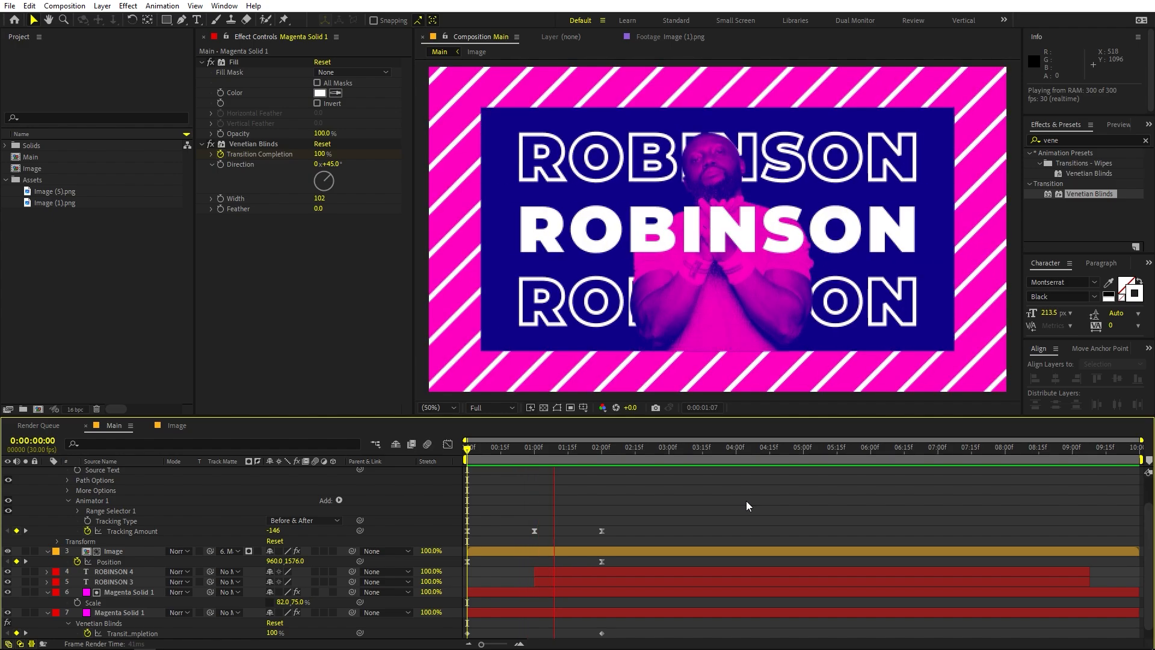
{"action": "key", "text": "space"}
{"action": "key", "text": "space"}
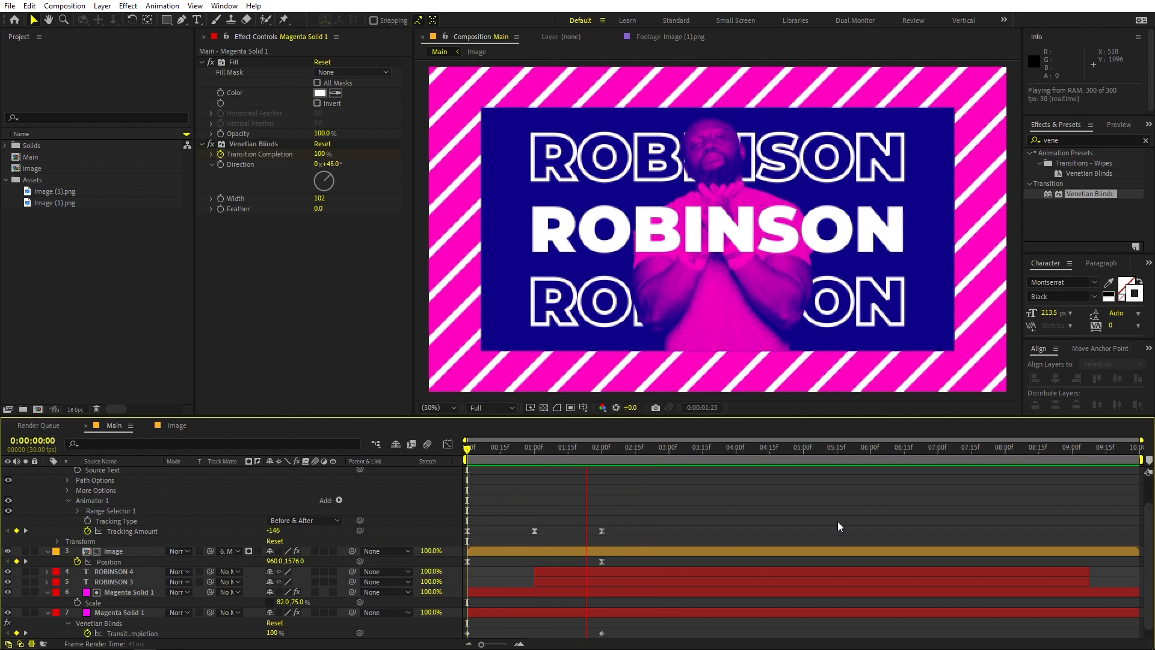
{"action": "key", "text": "space"}
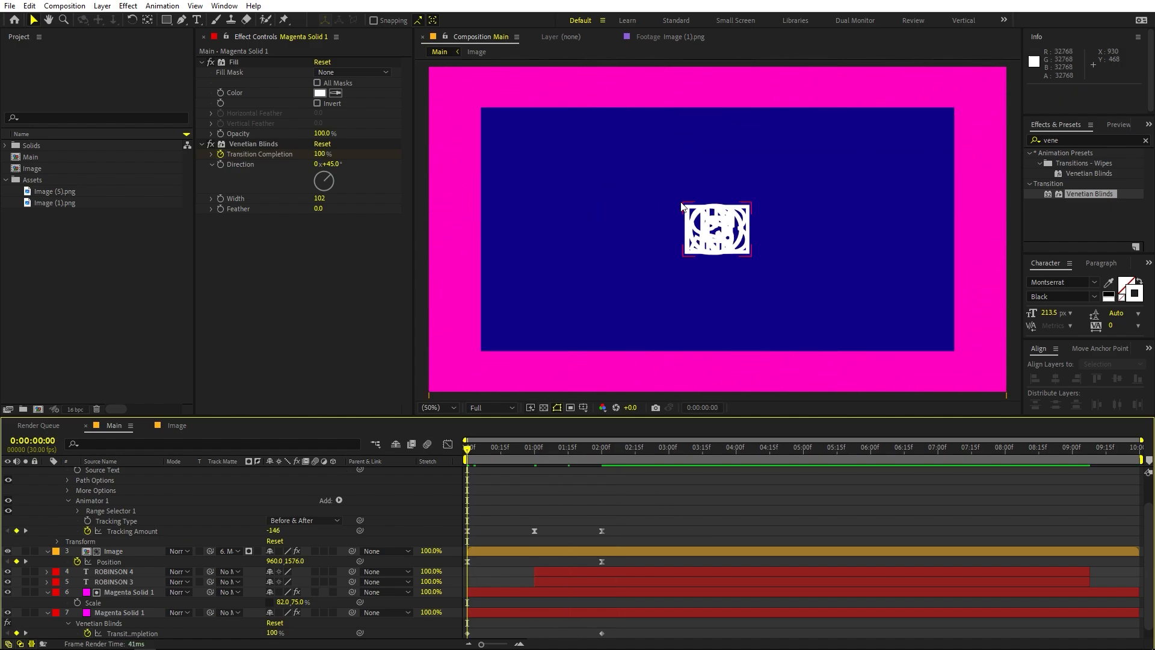
Keyframe the dark blue panel's Scale from 100.5, 101.6% at 0:00:00:00 to 82, 75% at 0:00:01:00
{"action": "scroll", "coordinate": [142, 603], "scroll_direction": "down", "scroll_amount": 1}
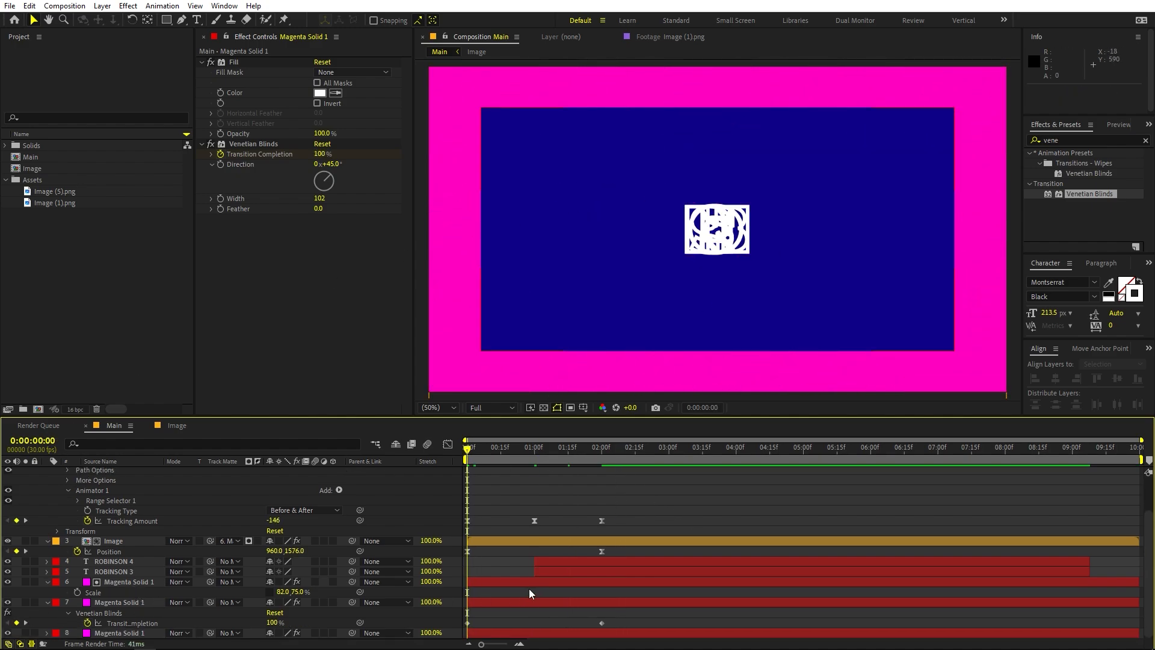
{"action": "left_click", "coordinate": [529, 583]}
{"action": "left_click", "coordinate": [115, 603]}
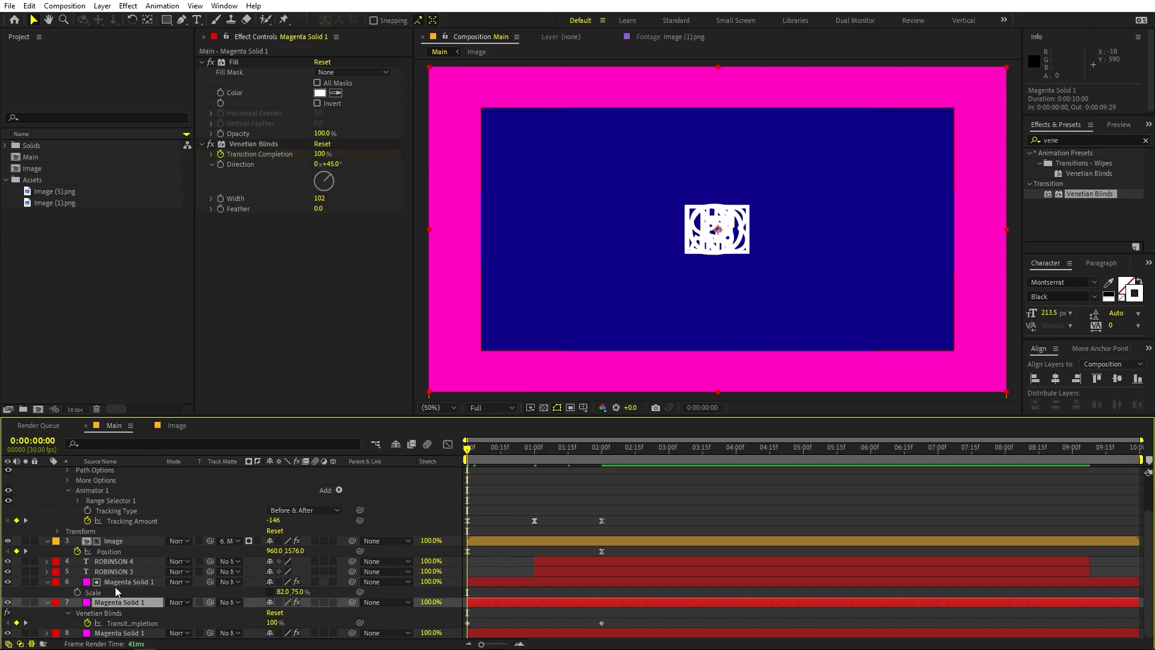
{"action": "scroll", "coordinate": [103, 598], "scroll_direction": "up", "scroll_amount": 1}
{"action": "left_click", "coordinate": [93, 593]}
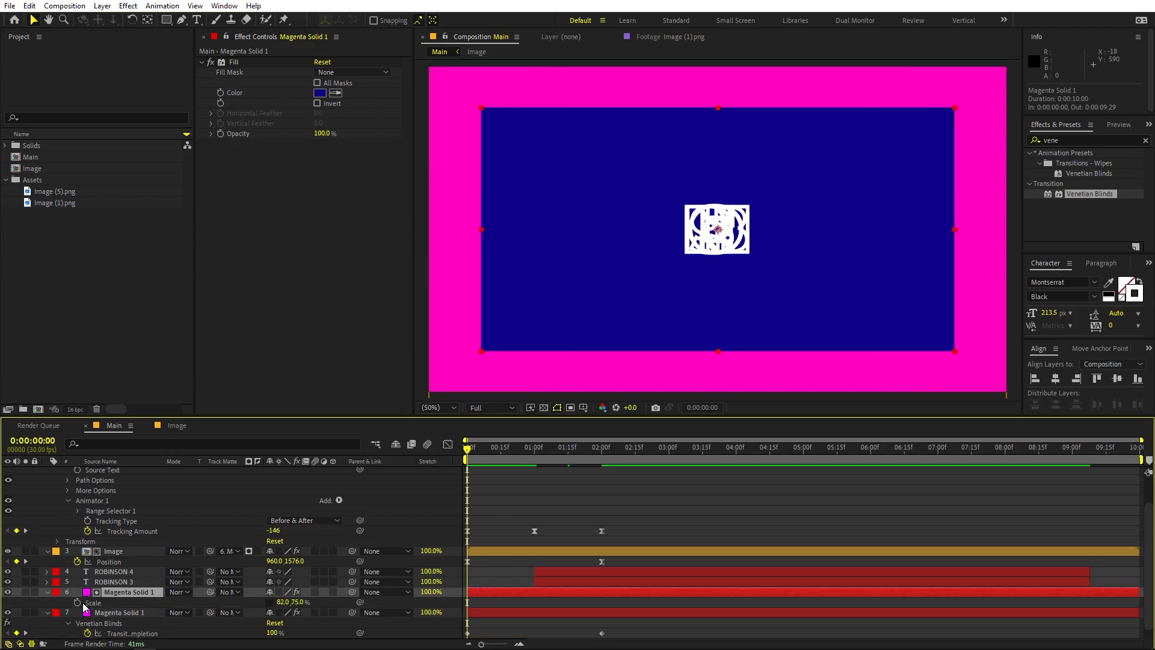
{"action": "left_click", "coordinate": [77, 602]}
{"action": "left_click_drag", "start_coordinate": [468, 602], "coordinate": [545, 605]}
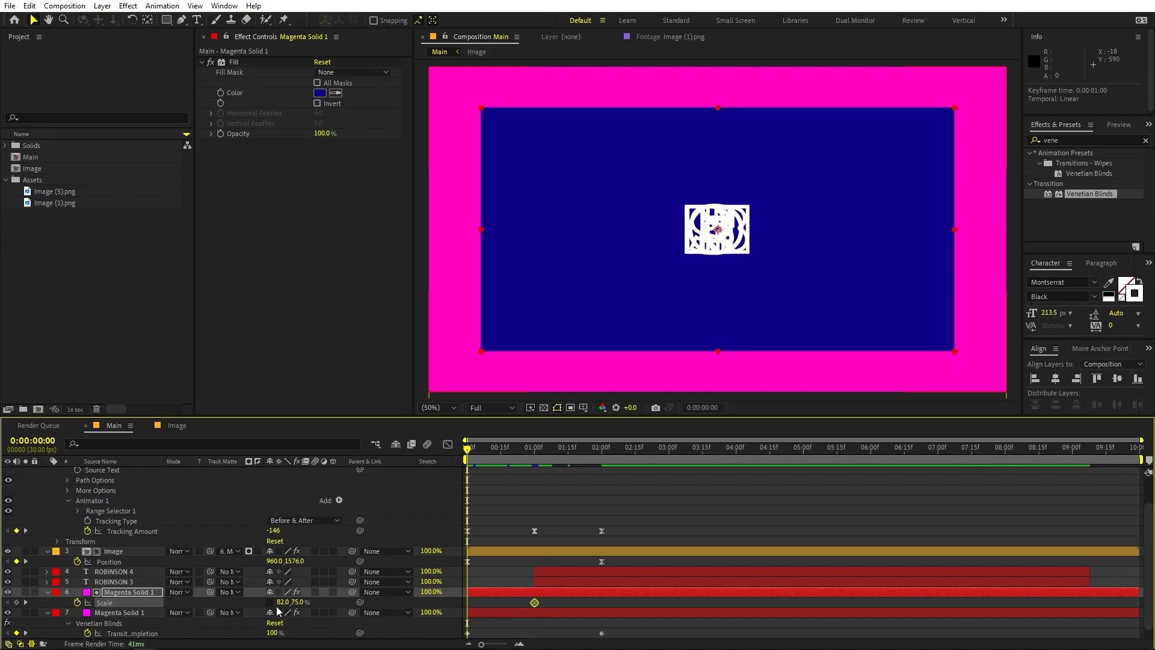
{"action": "left_click_drag", "start_coordinate": [283, 603], "coordinate": [378, 609]}
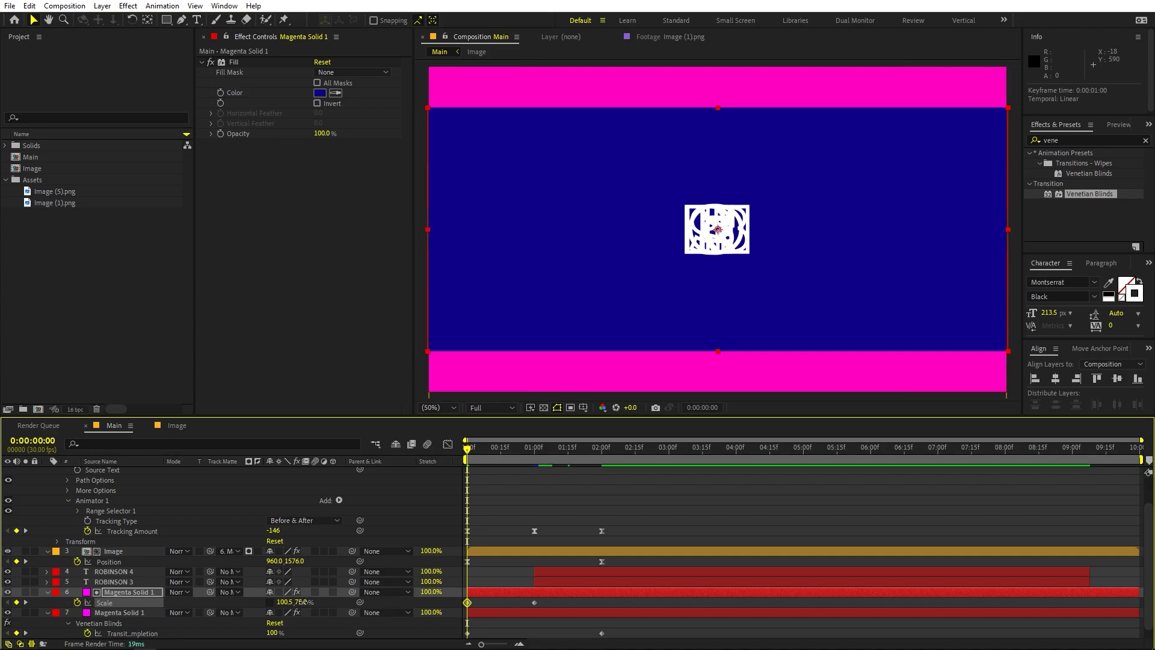
{"action": "left_click_drag", "start_coordinate": [303, 601], "coordinate": [483, 623]}
Apply Easy Ease to the panel's Scale keyframes with a long incoming influence on the end keyframe, and preview the animation
{"action": "left_click_drag", "start_coordinate": [567, 606], "coordinate": [398, 600]}
{"action": "left_click", "coordinate": [447, 443]}
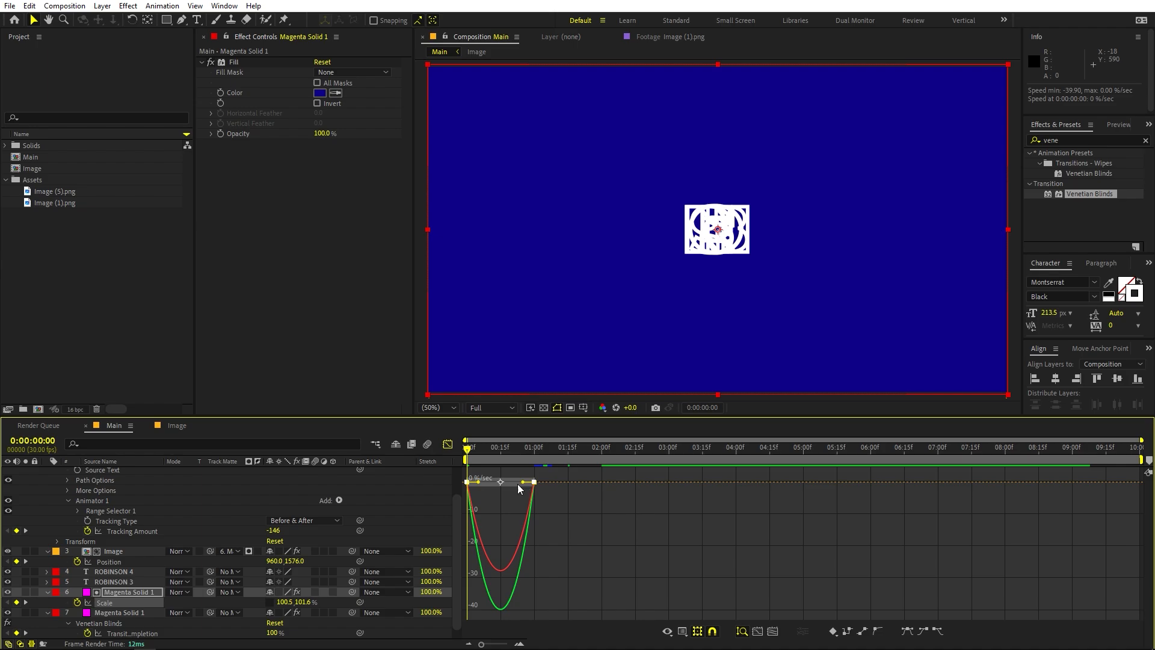
{"action": "left_click_drag", "start_coordinate": [523, 481], "coordinate": [480, 479]}
{"action": "key", "text": "space"}
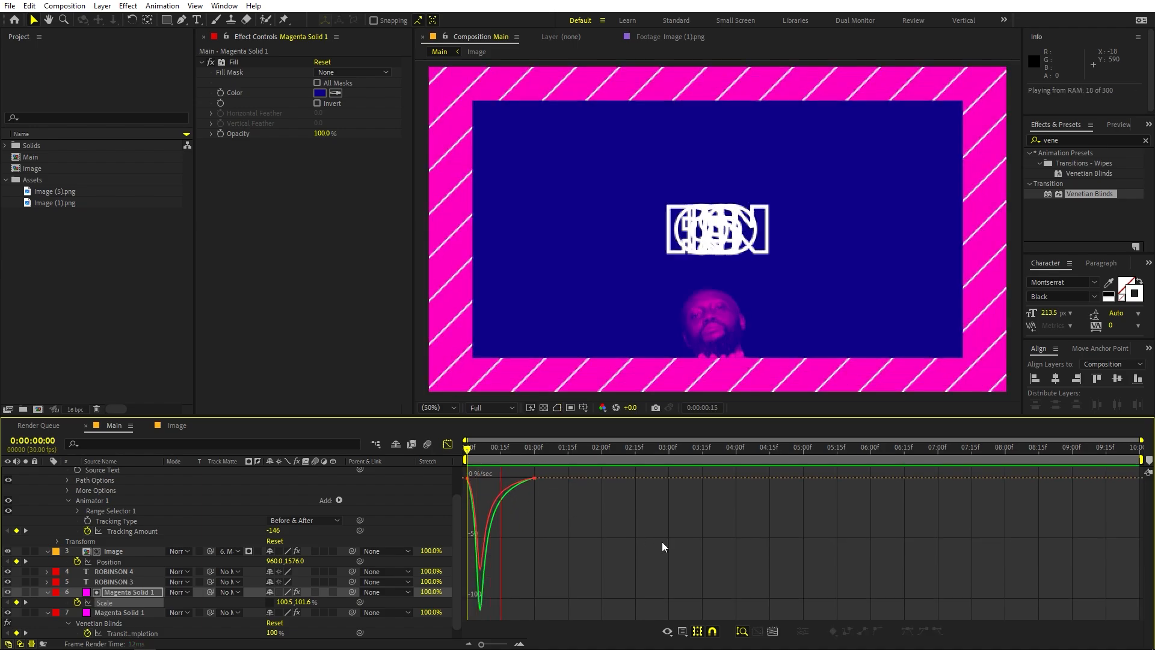
{"action": "key", "text": "space"}
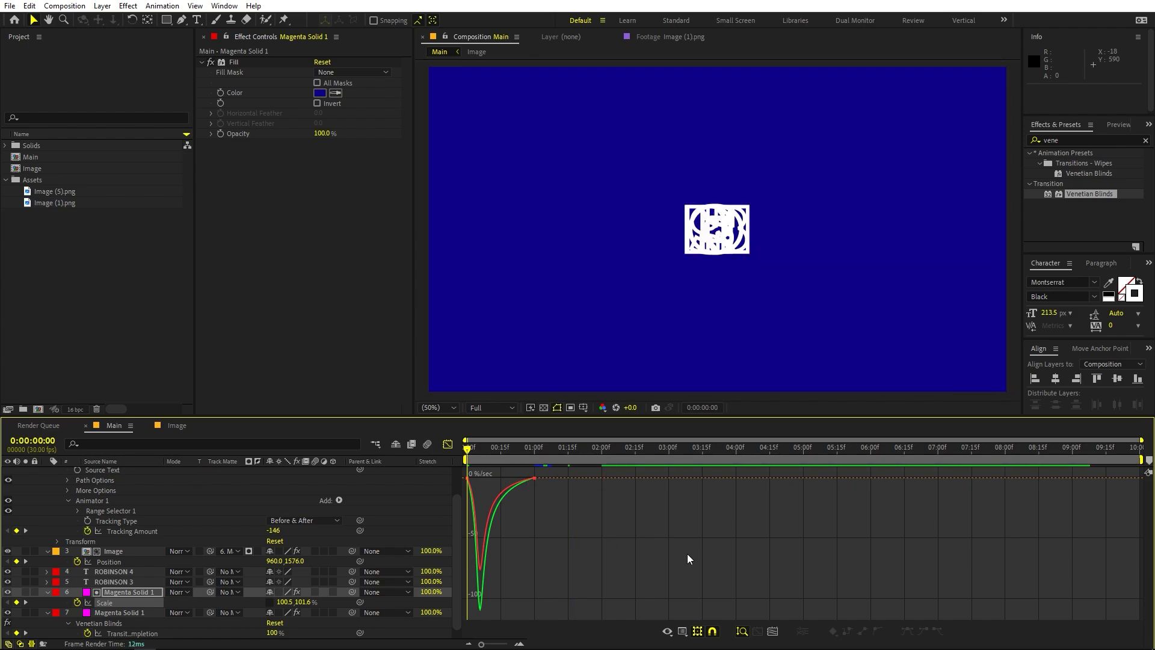
{"action": "key", "text": "space"}
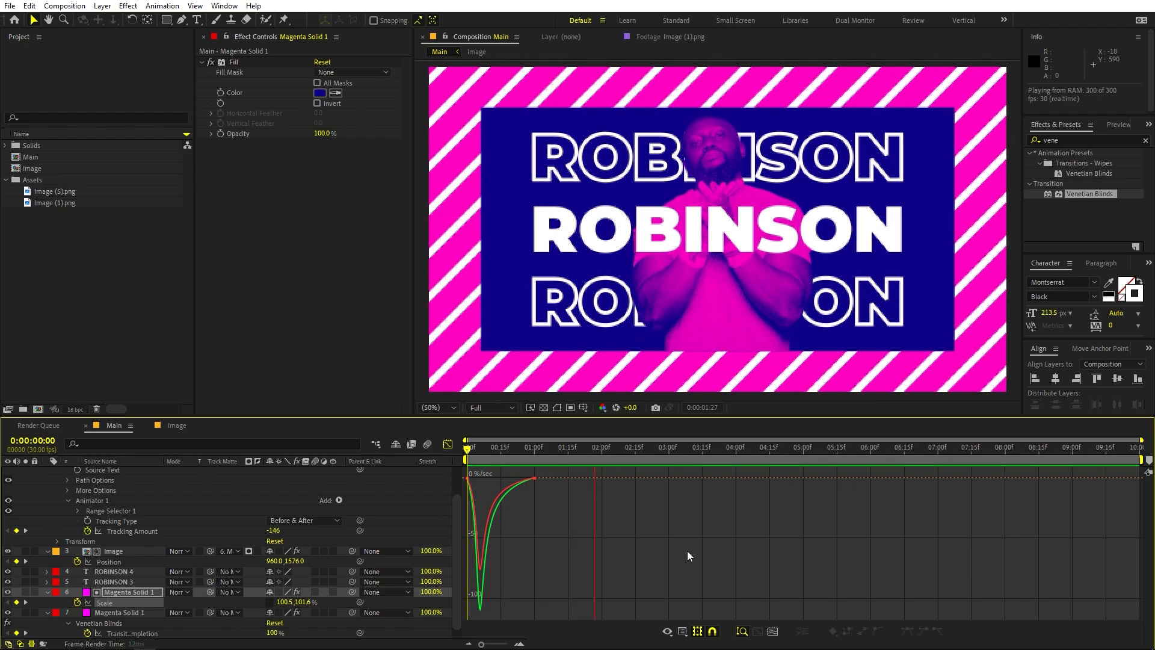
{"action": "key", "text": "space"}
Open the Image precomp and add Image (1).png as a layer above Image (5).png
{"action": "left_click", "coordinate": [178, 424]}
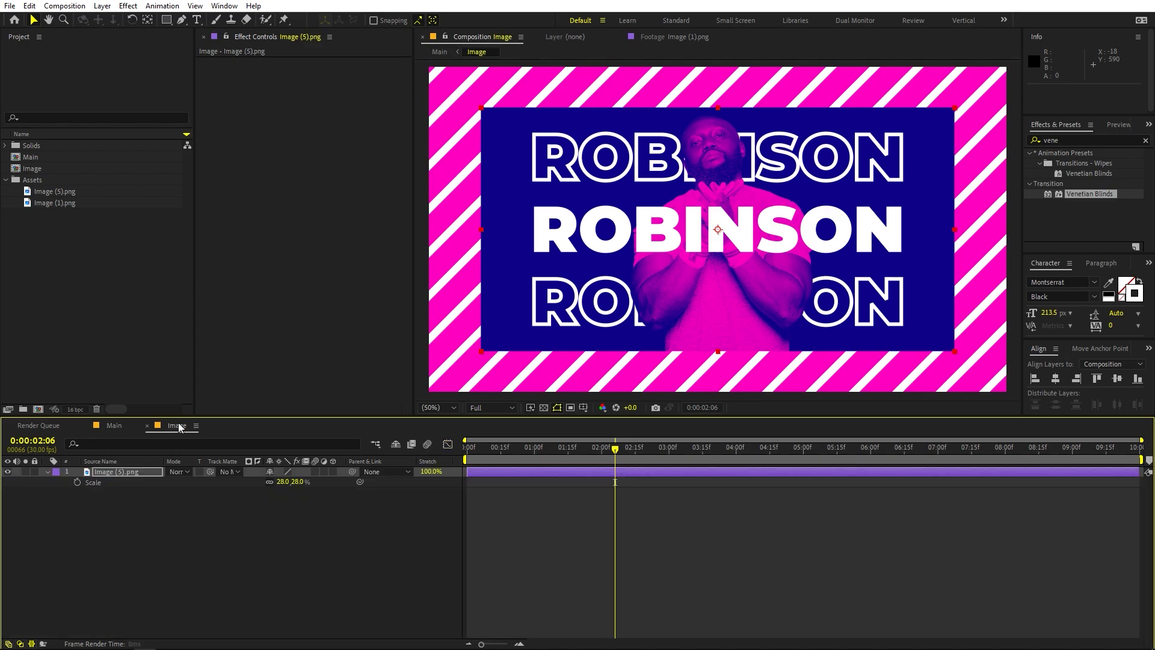
{"action": "left_click", "coordinate": [139, 290]}
{"action": "left_click", "coordinate": [49, 192]}
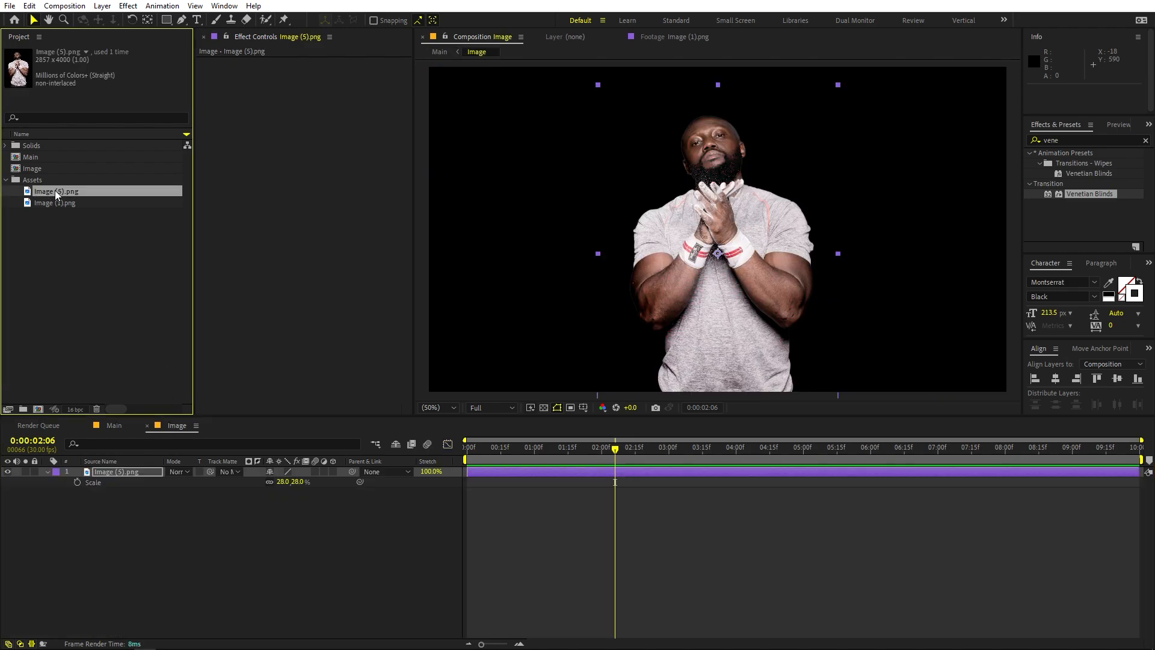
{"action": "left_click", "coordinate": [63, 203]}
{"action": "left_click_drag", "start_coordinate": [60, 203], "coordinate": [126, 541]}
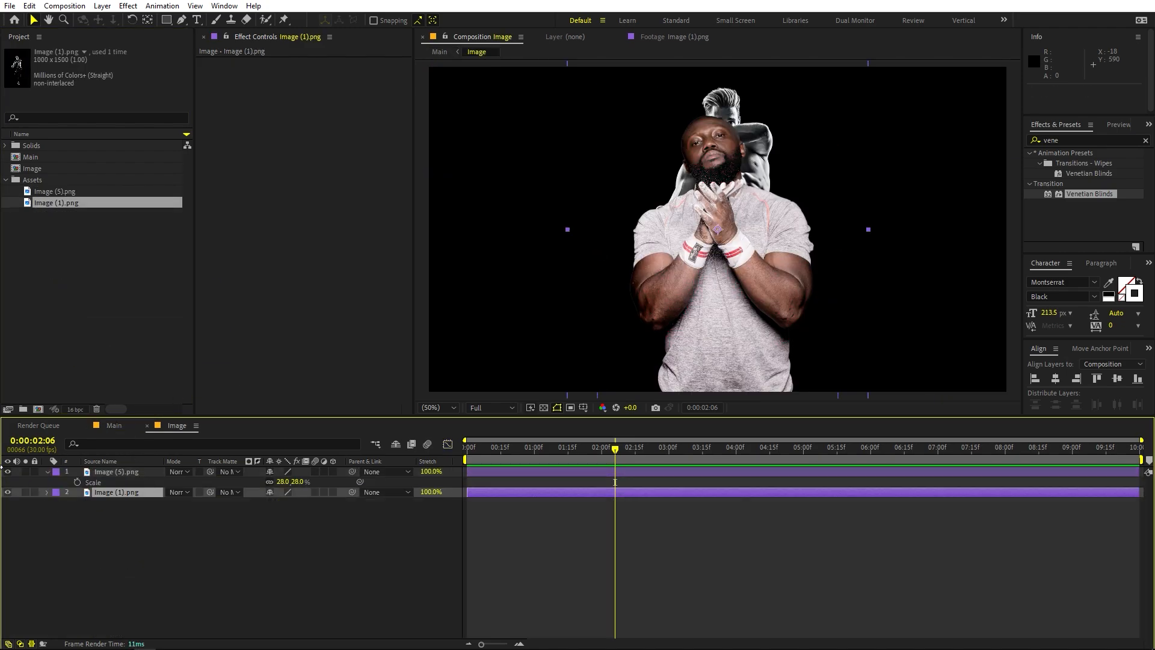
{"action": "left_click_drag", "start_coordinate": [135, 493], "coordinate": [138, 471]}
Scale the Image (1).png layer to 145.6% and move it to Position 916, 810
{"action": "key", "text": "s"}
{"action": "left_click_drag", "start_coordinate": [278, 485], "coordinate": [305, 485]}
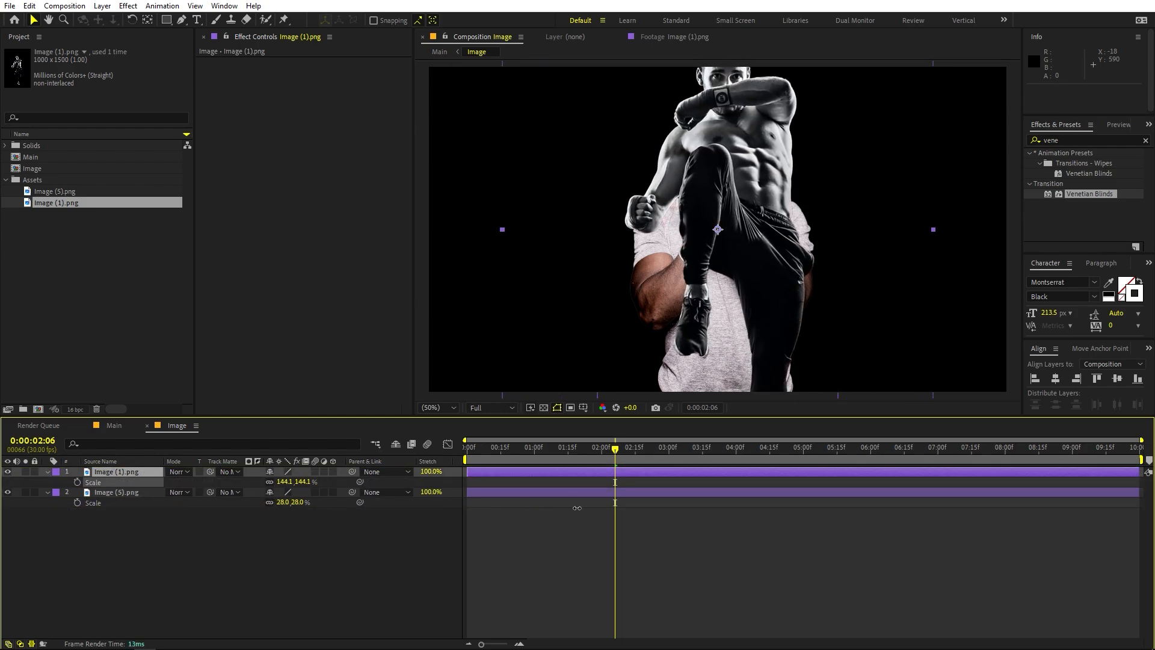
{"action": "left_click_drag", "start_coordinate": [778, 228], "coordinate": [765, 310]}
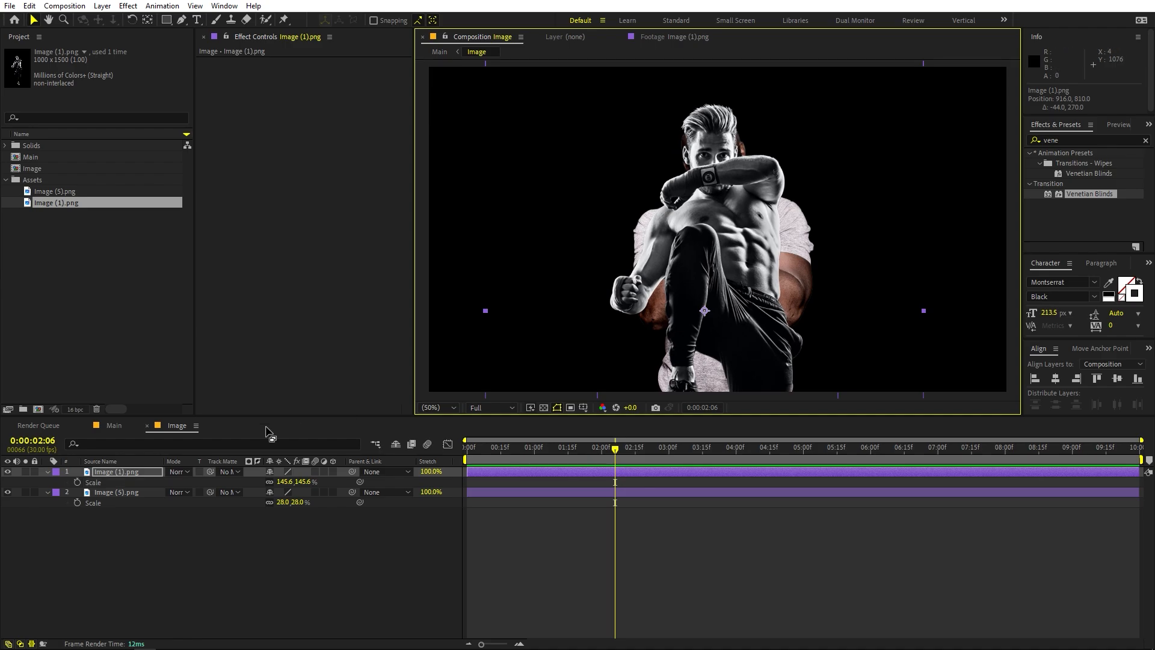
Hide the Image (5).png layer in the precomp and return to the Main composition
{"action": "left_click", "coordinate": [8, 492]}
{"action": "left_click", "coordinate": [195, 551]}
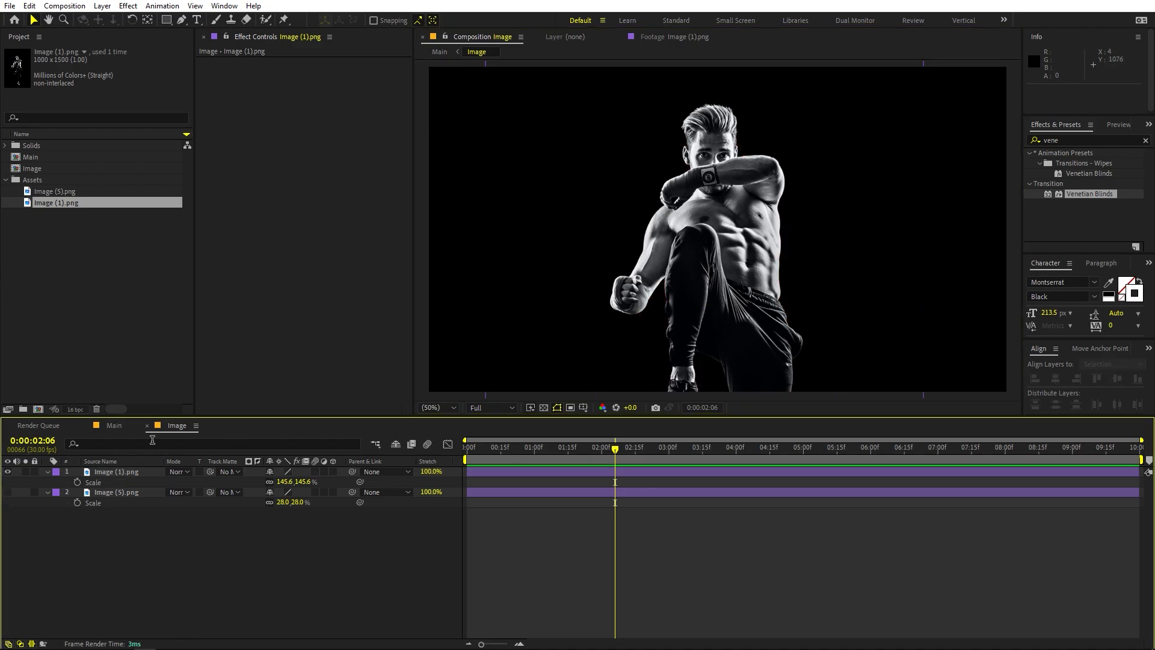
{"action": "left_click", "coordinate": [114, 427]}
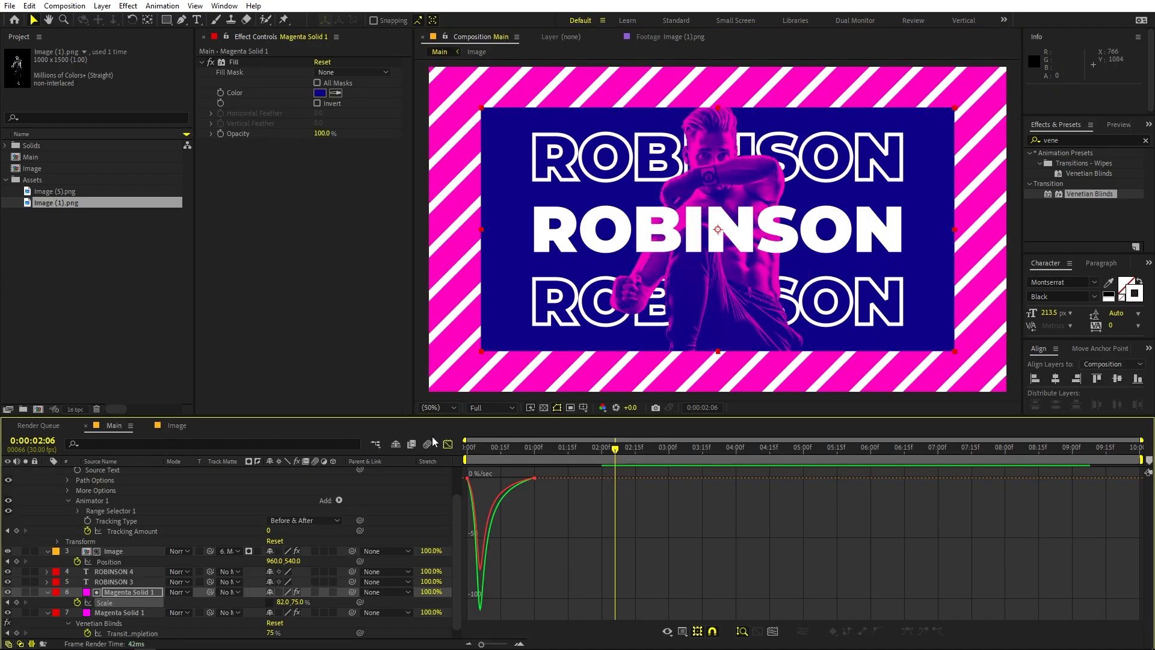
Replace the text of the solid middle title starting at 0:00:01:00 with MARKUS and preview the composition from the start
{"action": "left_click", "coordinate": [448, 444]}
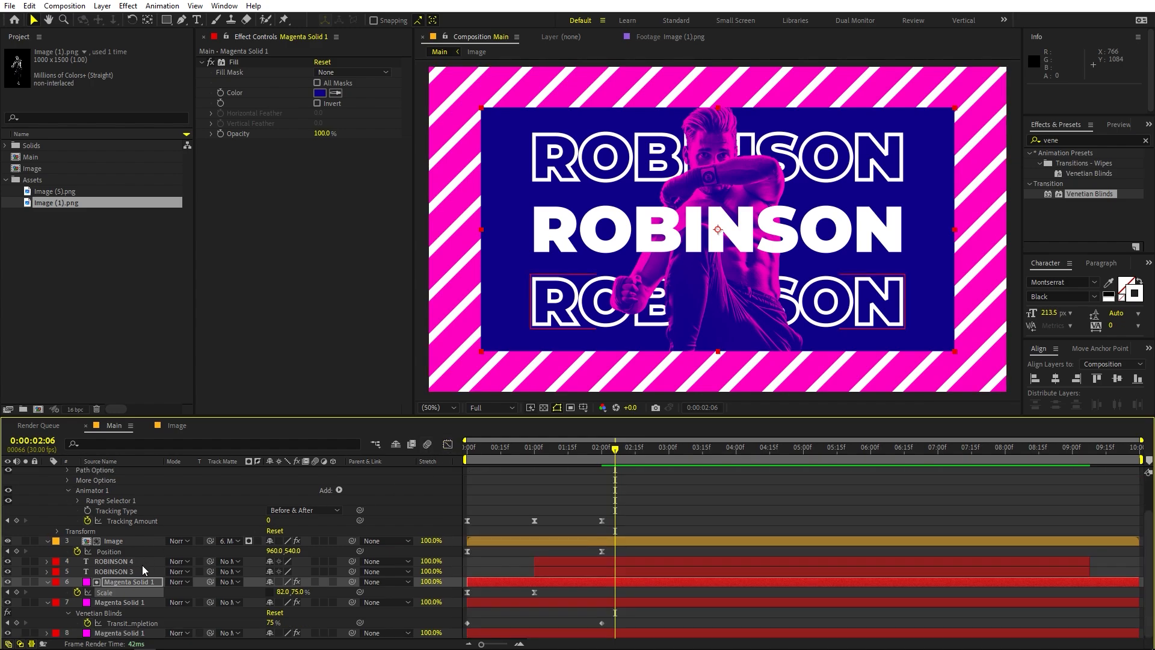
{"action": "left_click", "coordinate": [120, 563]}
{"action": "scroll", "coordinate": [775, 492], "scroll_direction": "up", "scroll_amount": 3}
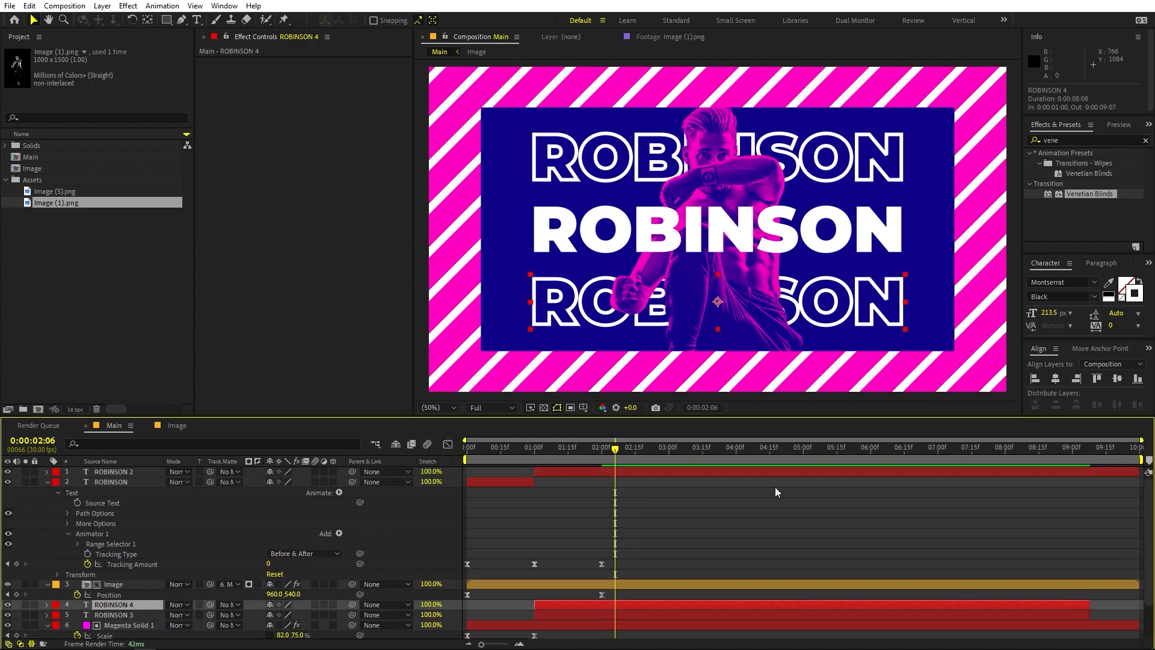
{"action": "double_click", "coordinate": [637, 469]}
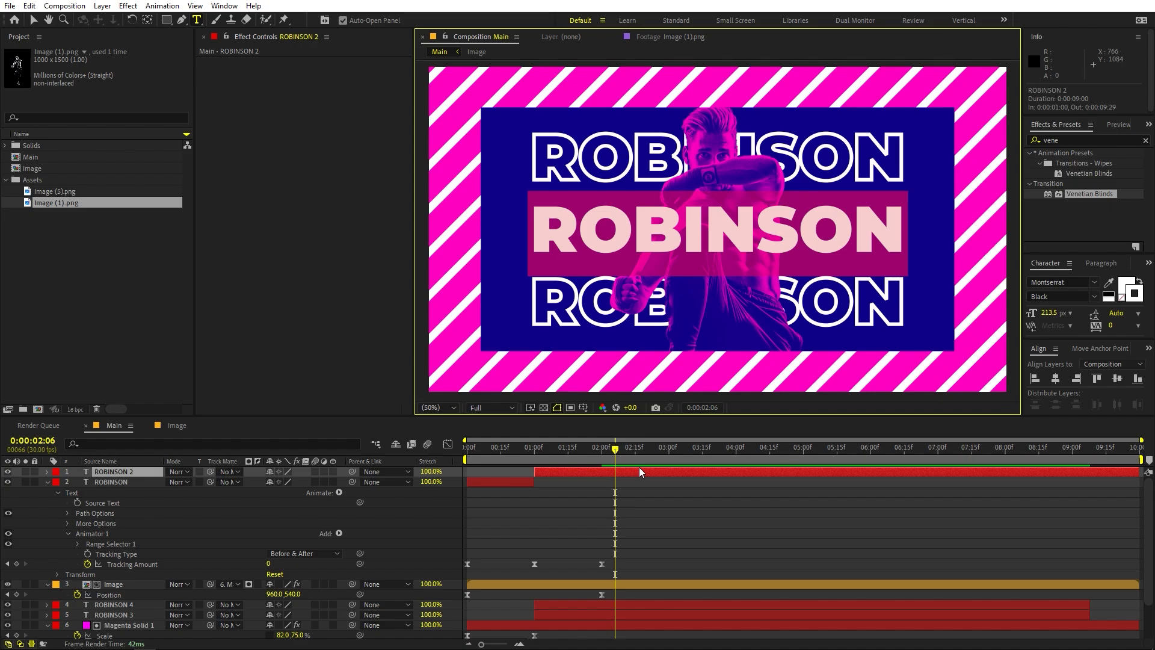
{"action": "type", "text": "MARKUS"}
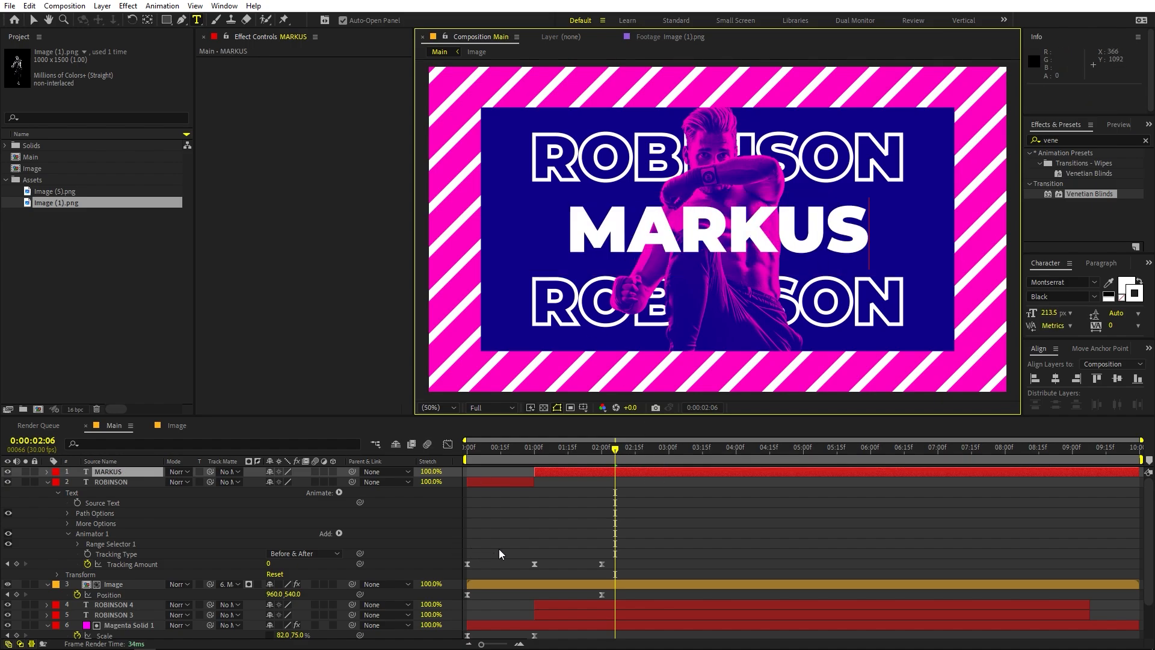
{"action": "left_click", "coordinate": [555, 504]}
{"action": "scroll", "coordinate": [546, 595], "scroll_direction": "down", "scroll_amount": 2}
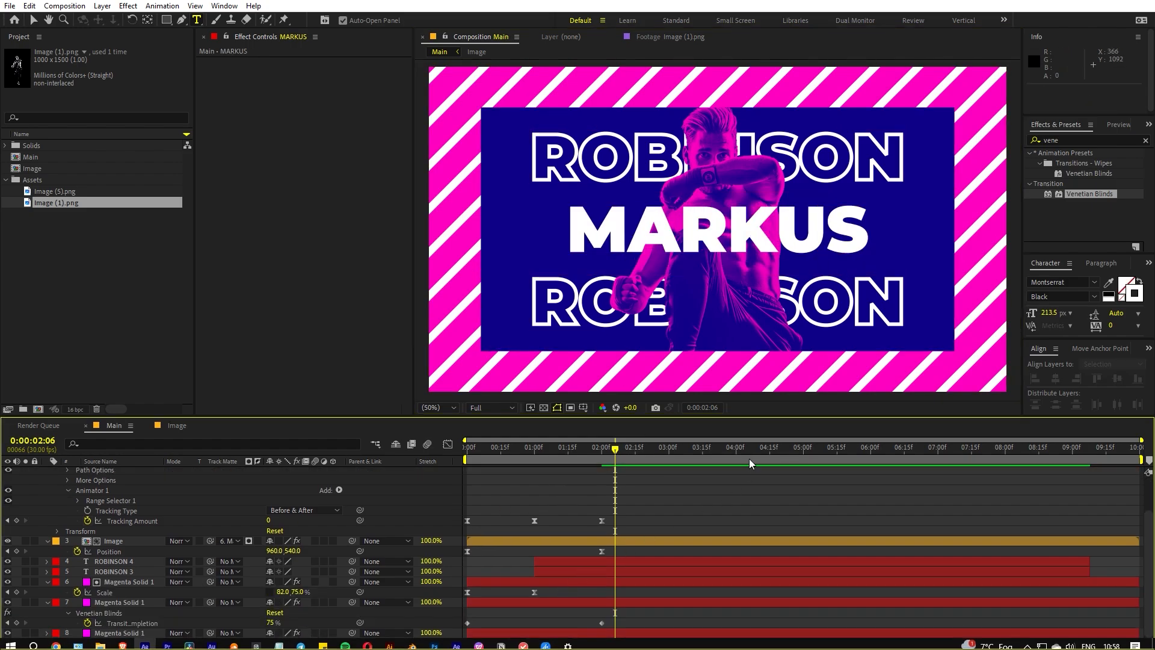
{"action": "left_click_drag", "start_coordinate": [602, 448], "coordinate": [466, 459]}
{"action": "key", "text": "space"}
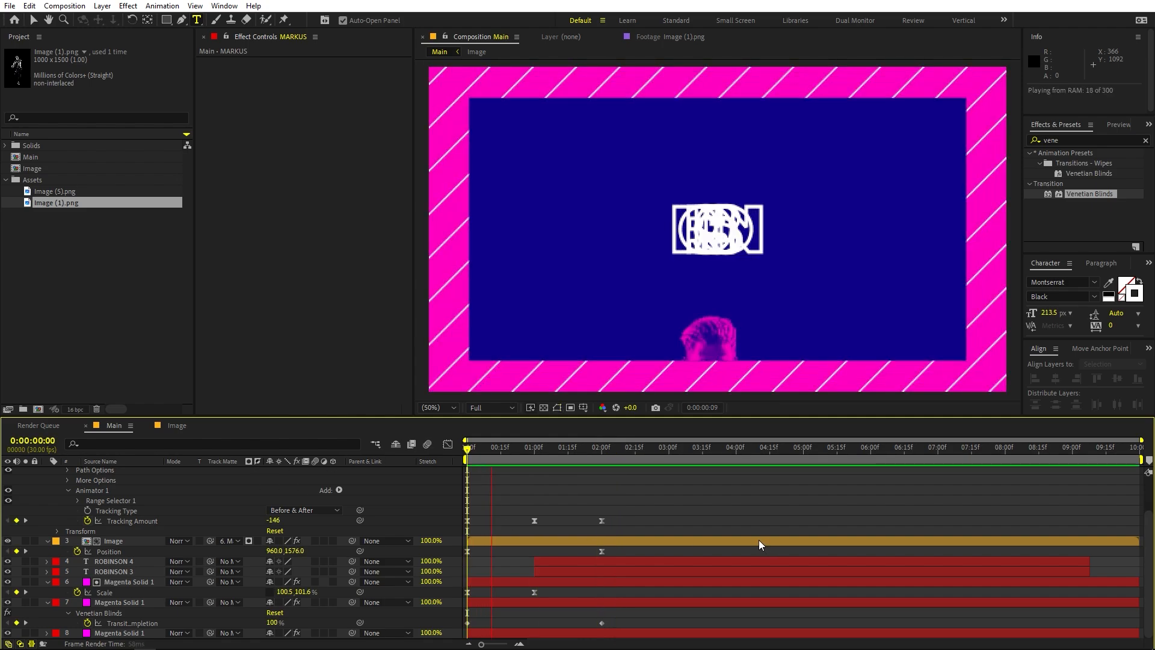
{"action": "key", "text": "space"}
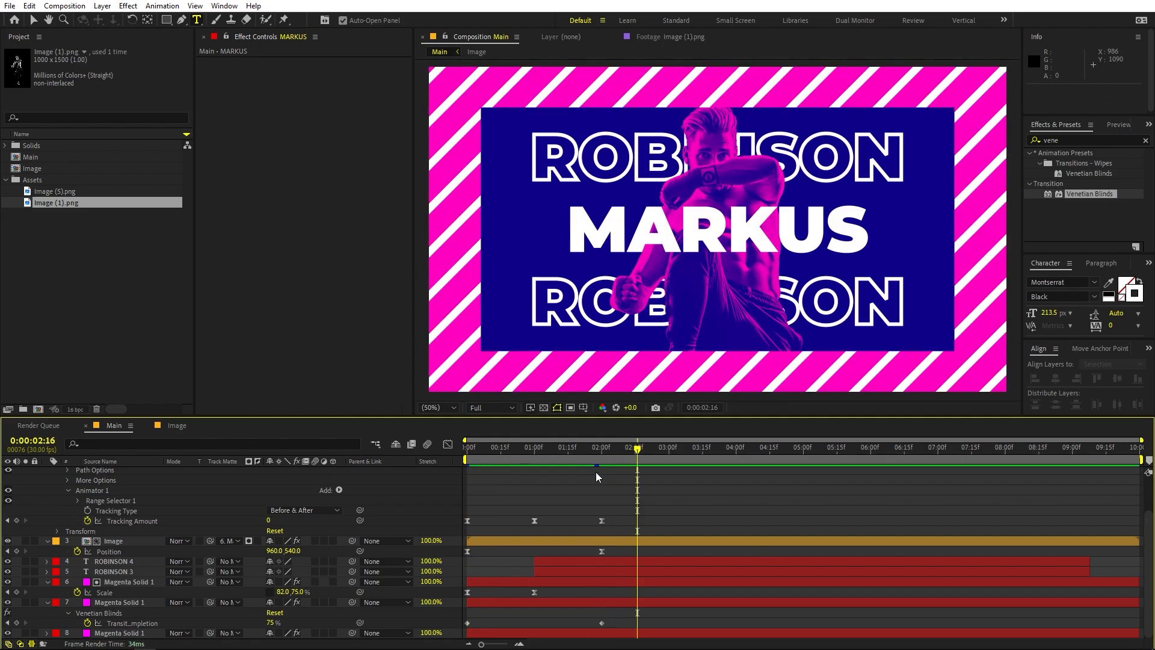